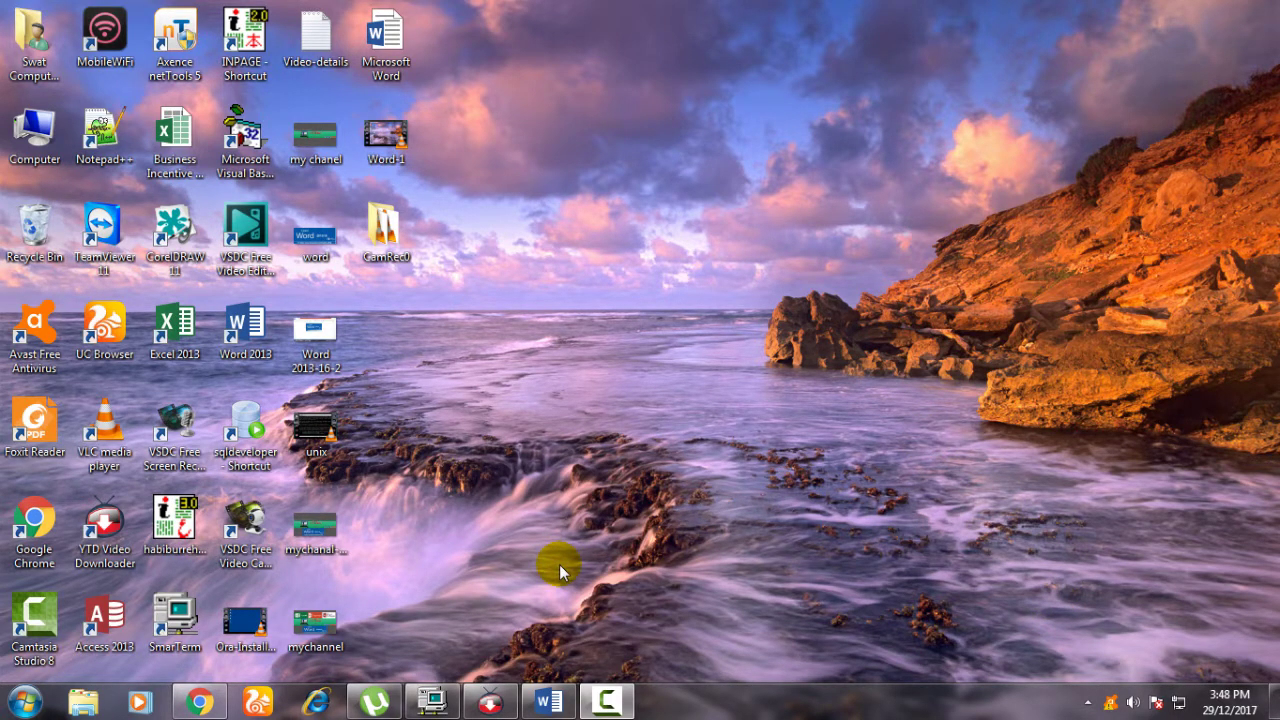
Restore the 'Microsoft Word 2013/16' document window from the taskbar.
{"action": "left_click", "coordinate": [548, 702]}
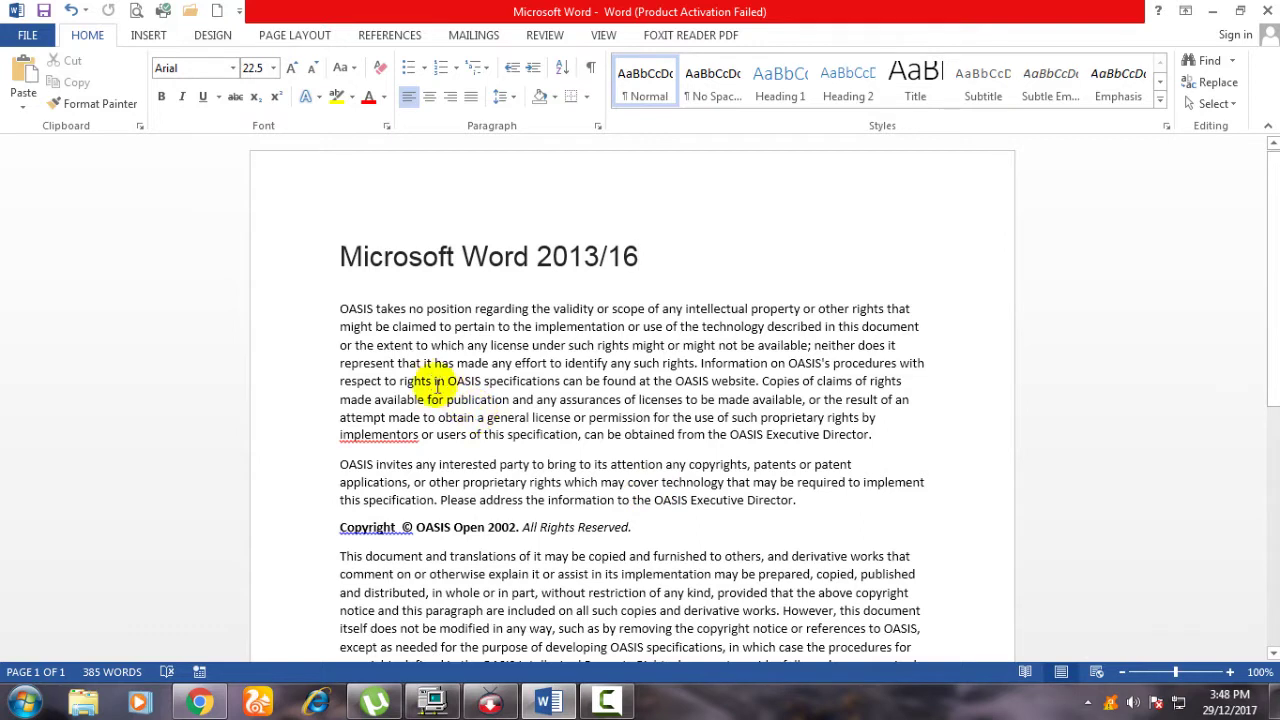
Insert blank lines before 'OASIS' below the title, ending on the top blank line.
{"action": "left_click", "coordinate": [360, 350]}
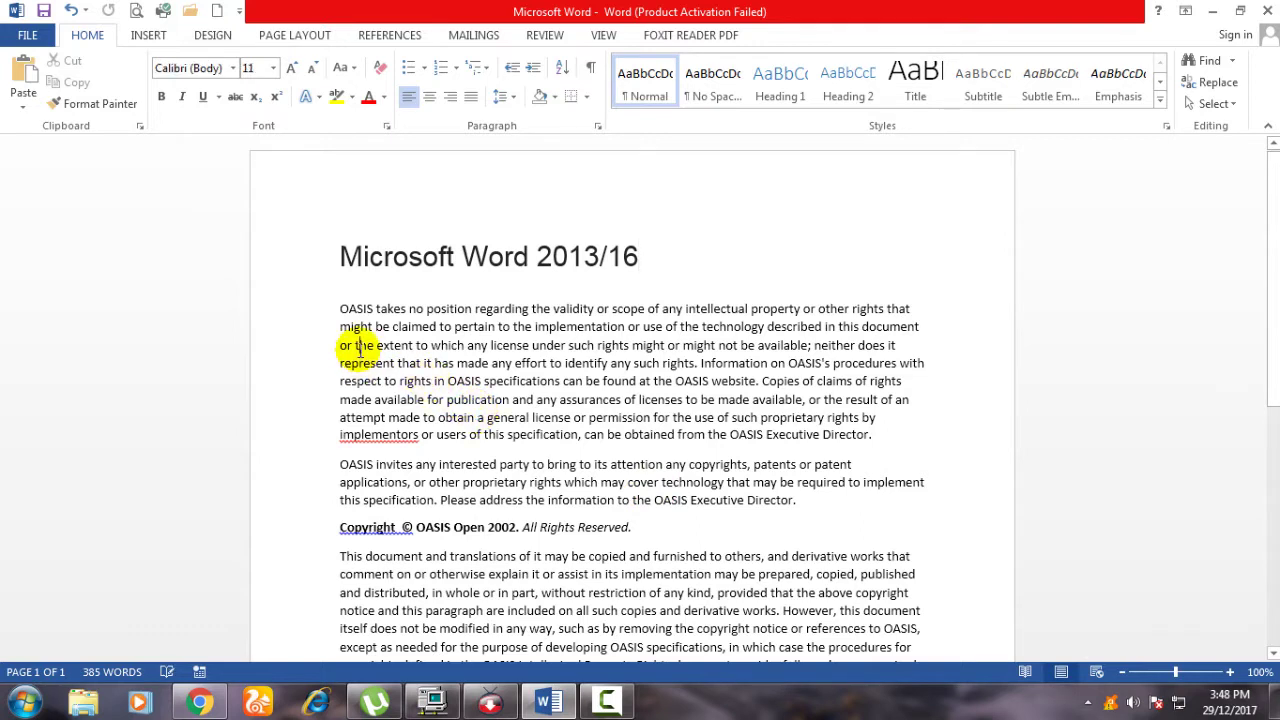
{"action": "left_click", "coordinate": [340, 309]}
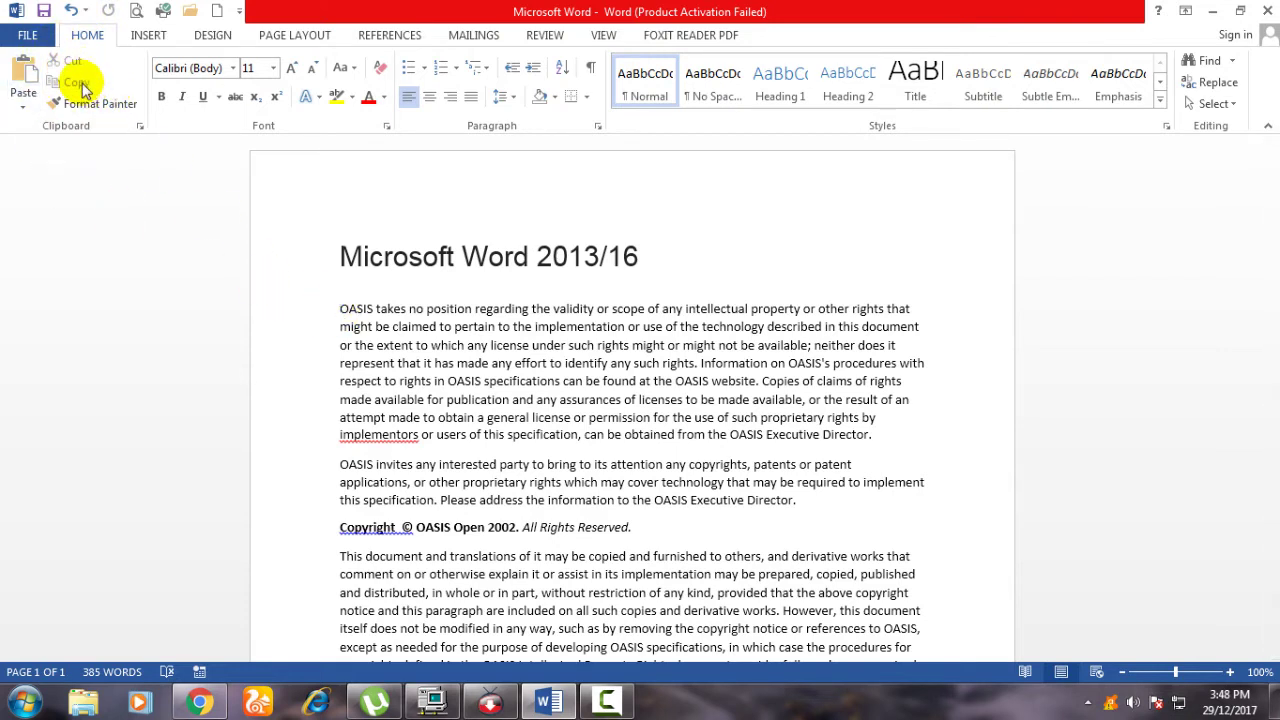
{"action": "left_click_drag", "start_coordinate": [340, 308], "coordinate": [462, 318]}
{"action": "left_click", "coordinate": [440, 370]}
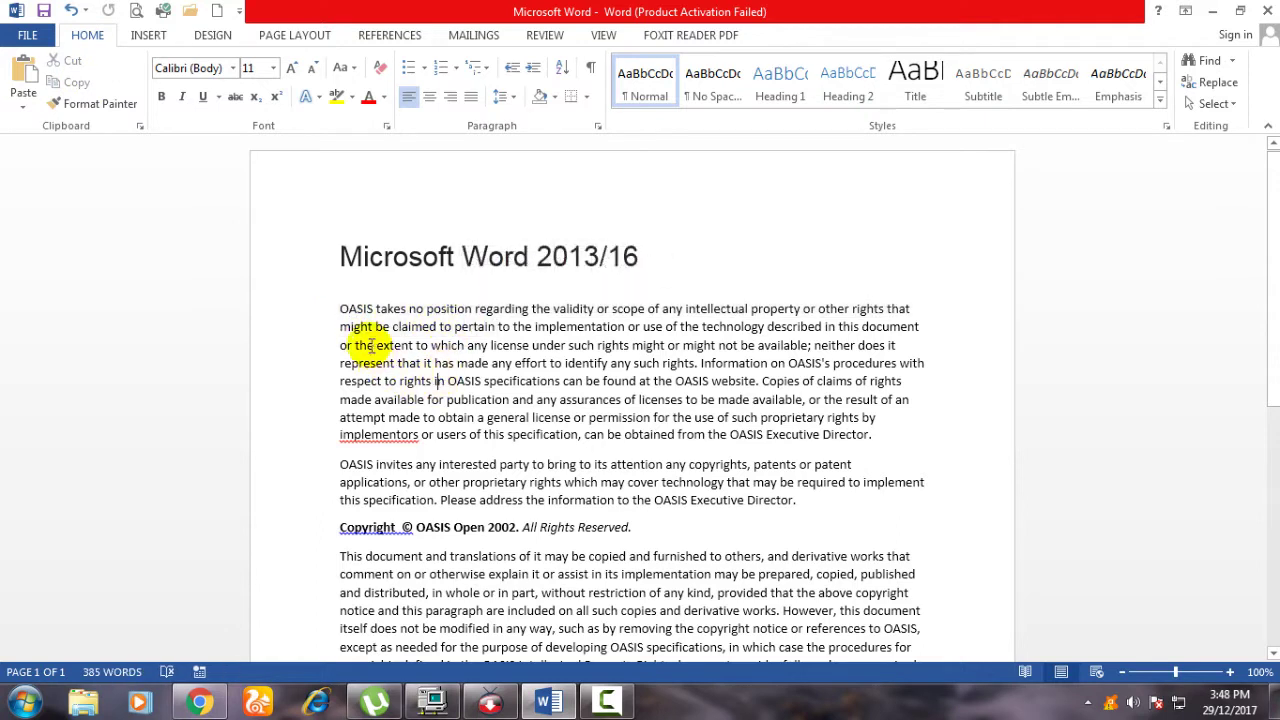
{"action": "left_click_drag", "start_coordinate": [340, 308], "coordinate": [402, 310]}
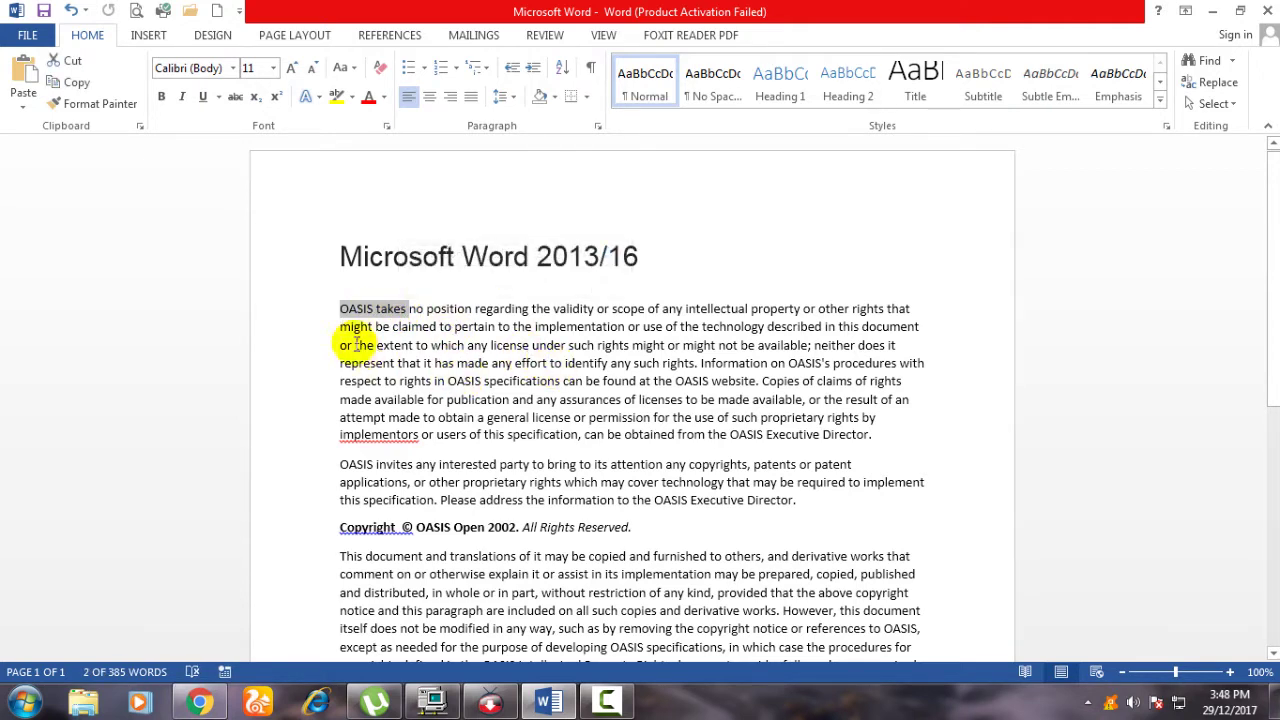
{"action": "left_click", "coordinate": [338, 312]}
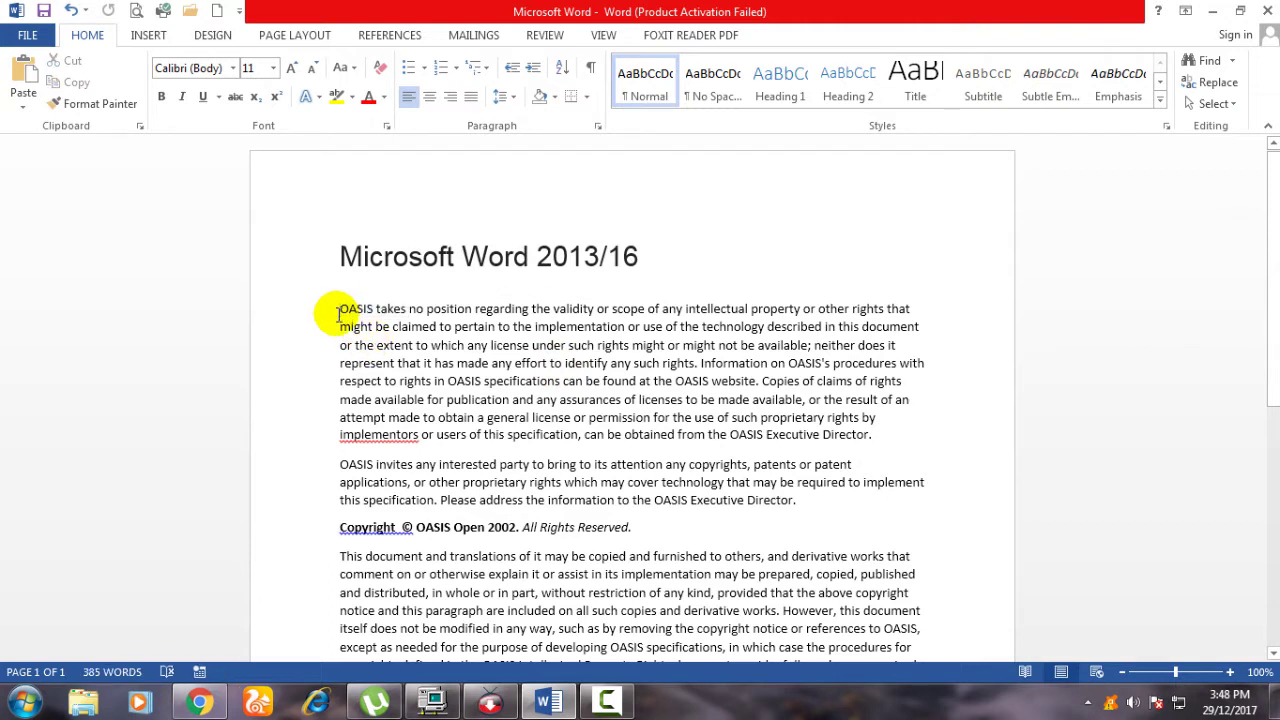
{"action": "key", "text": "Return"}
{"action": "key", "text": "Return"}
{"action": "key", "text": "Up"}
{"action": "key", "text": "Up"}
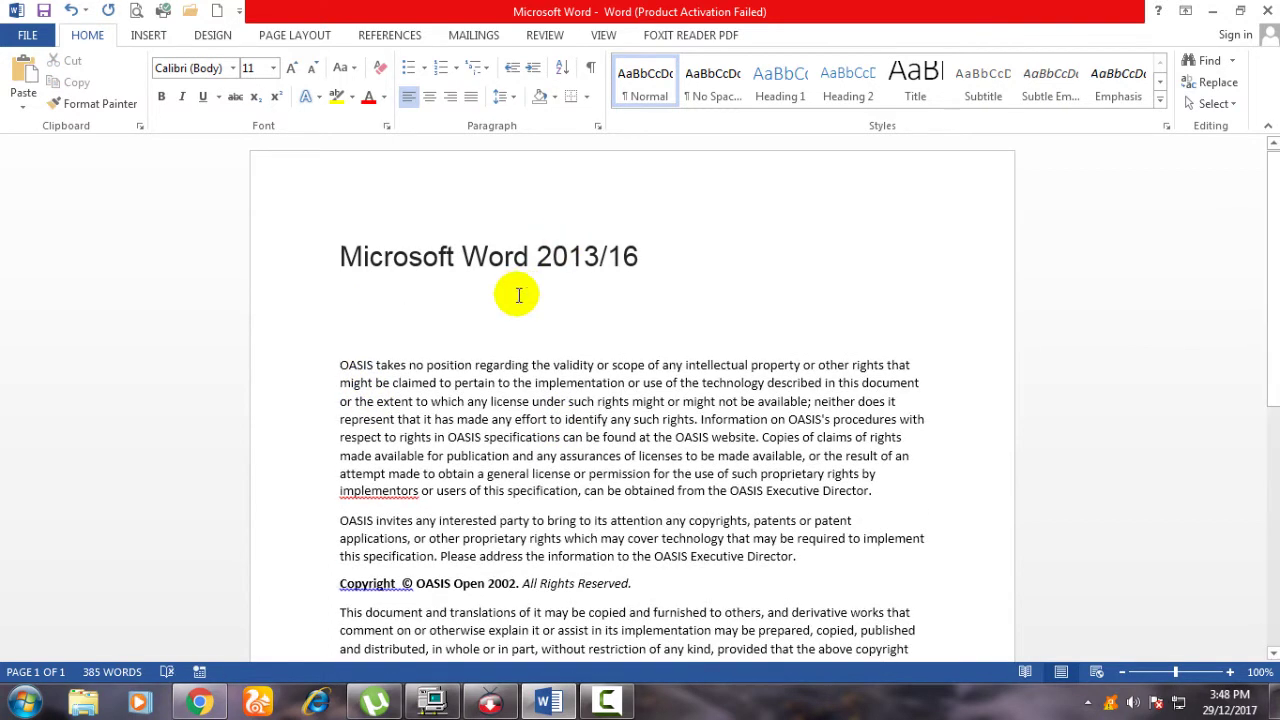
{"action": "left_click_drag", "start_coordinate": [338, 365], "coordinate": [900, 393]}
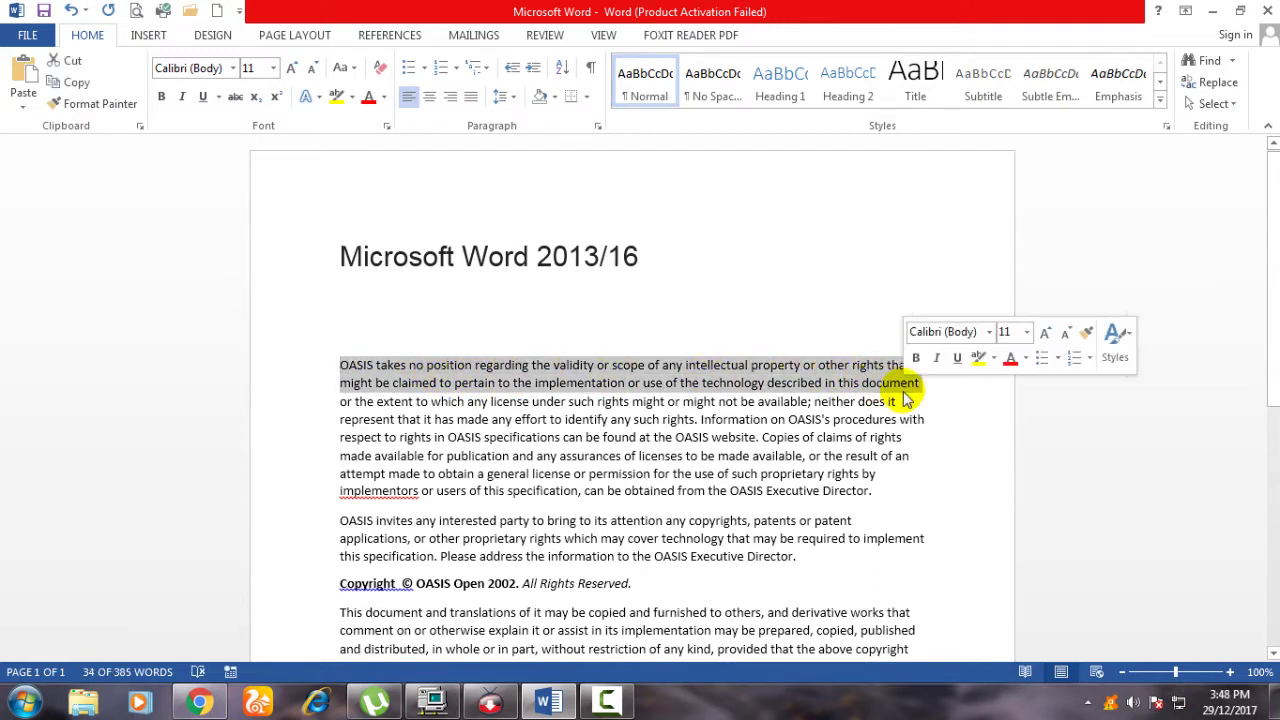
{"action": "left_click", "coordinate": [65, 65]}
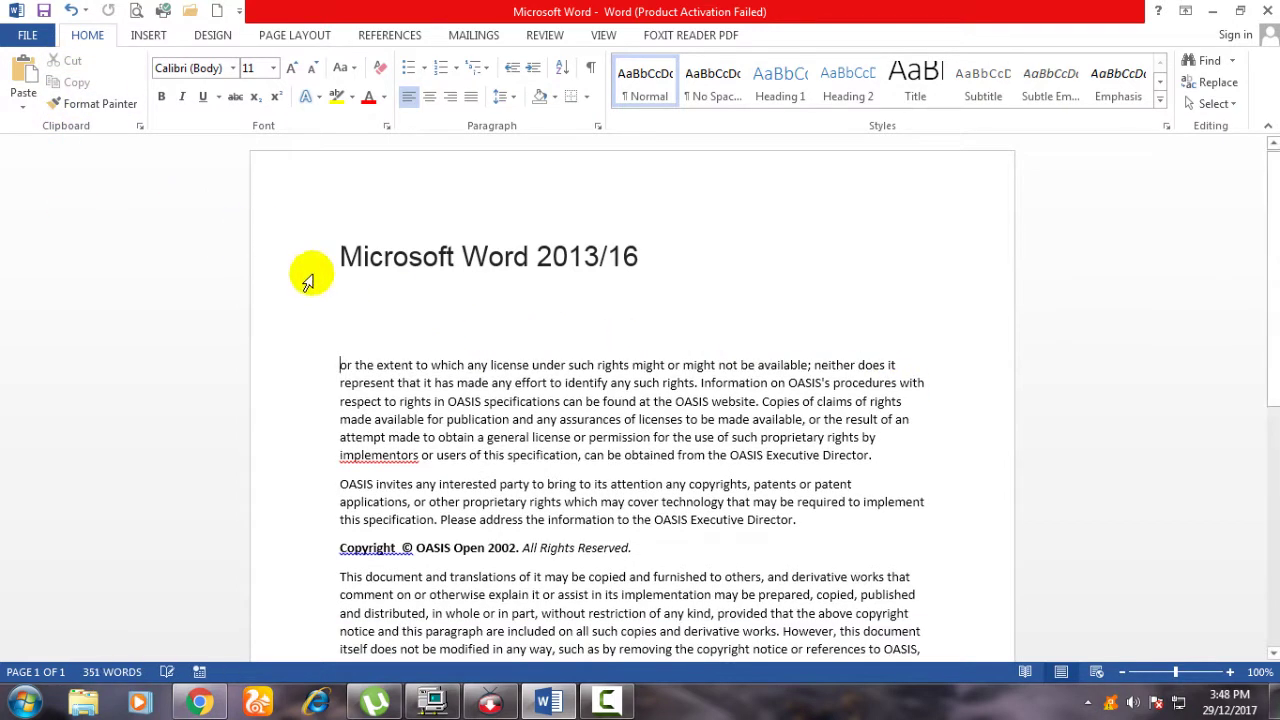
{"action": "left_click", "coordinate": [349, 285]}
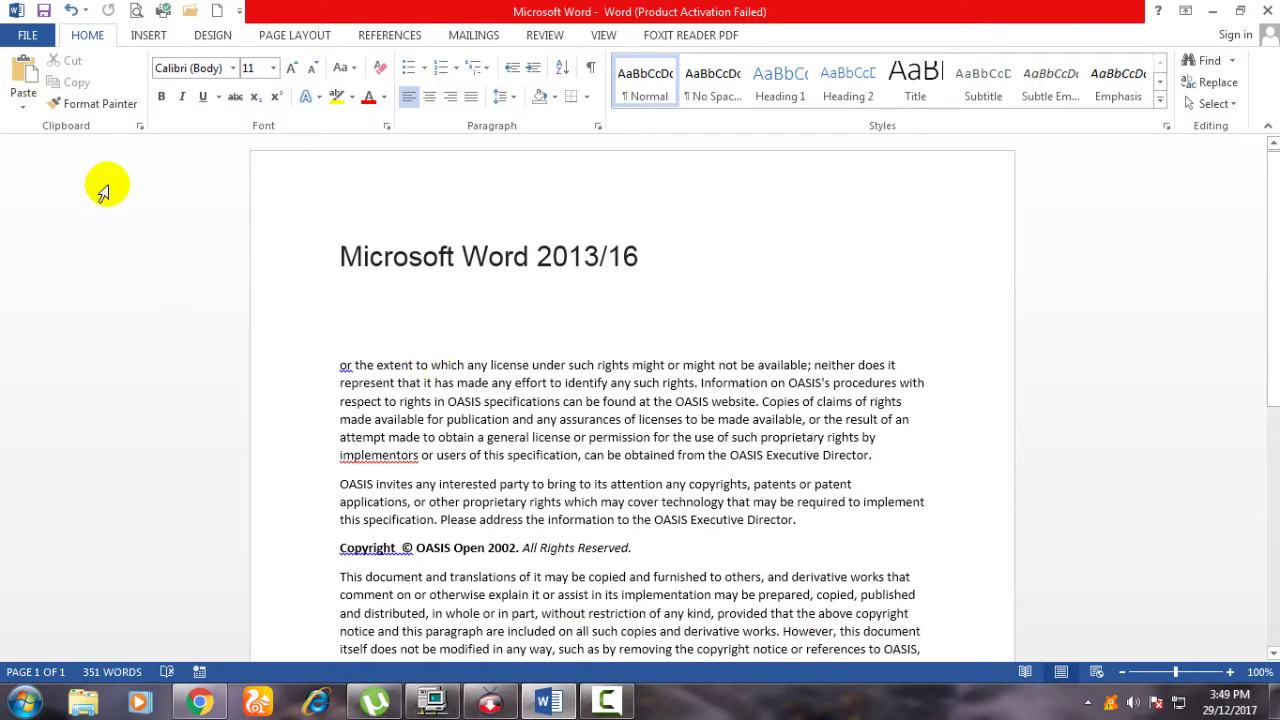
{"action": "left_click", "coordinate": [24, 72]}
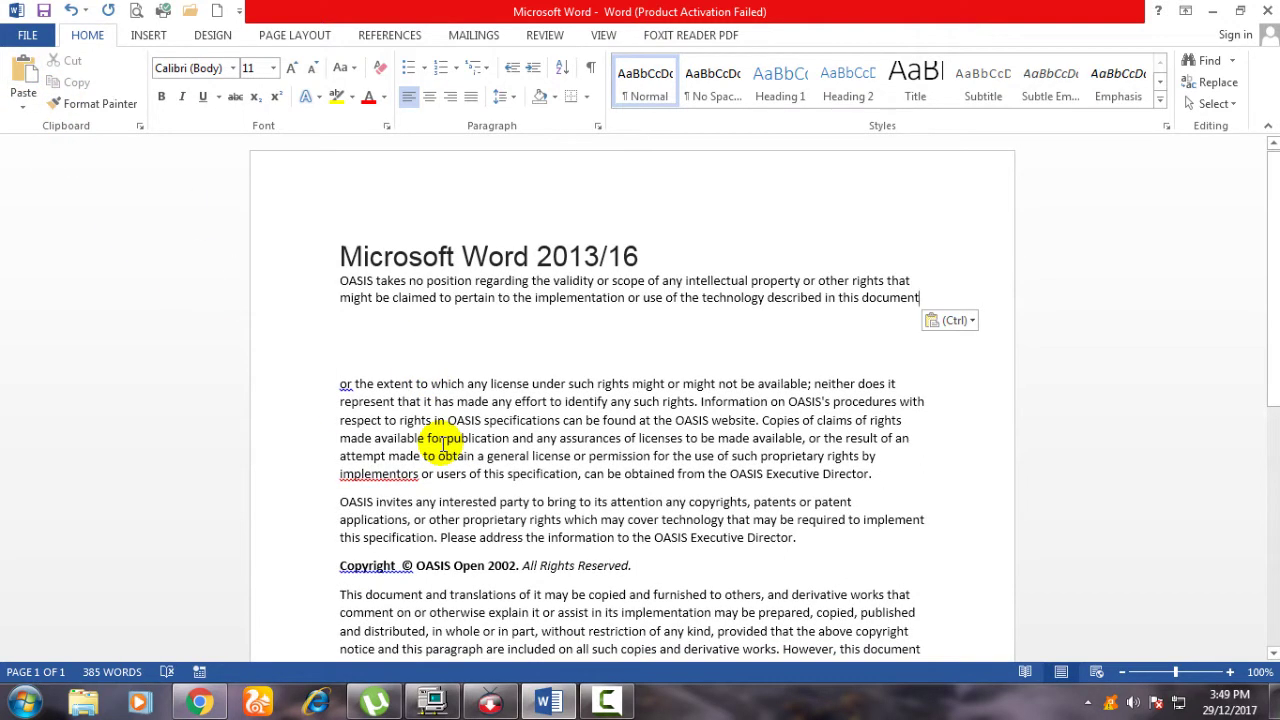
{"action": "key", "text": "ctrl+z"}
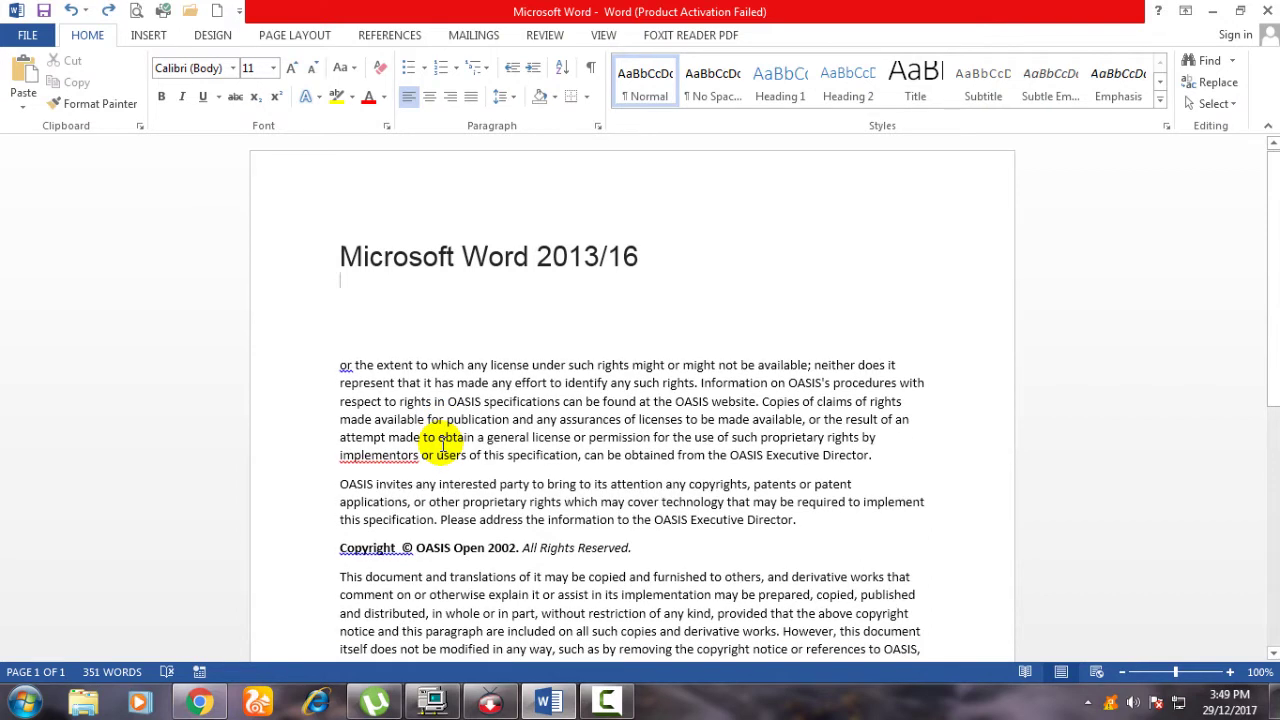
{"action": "key", "text": "ctrl+z"}
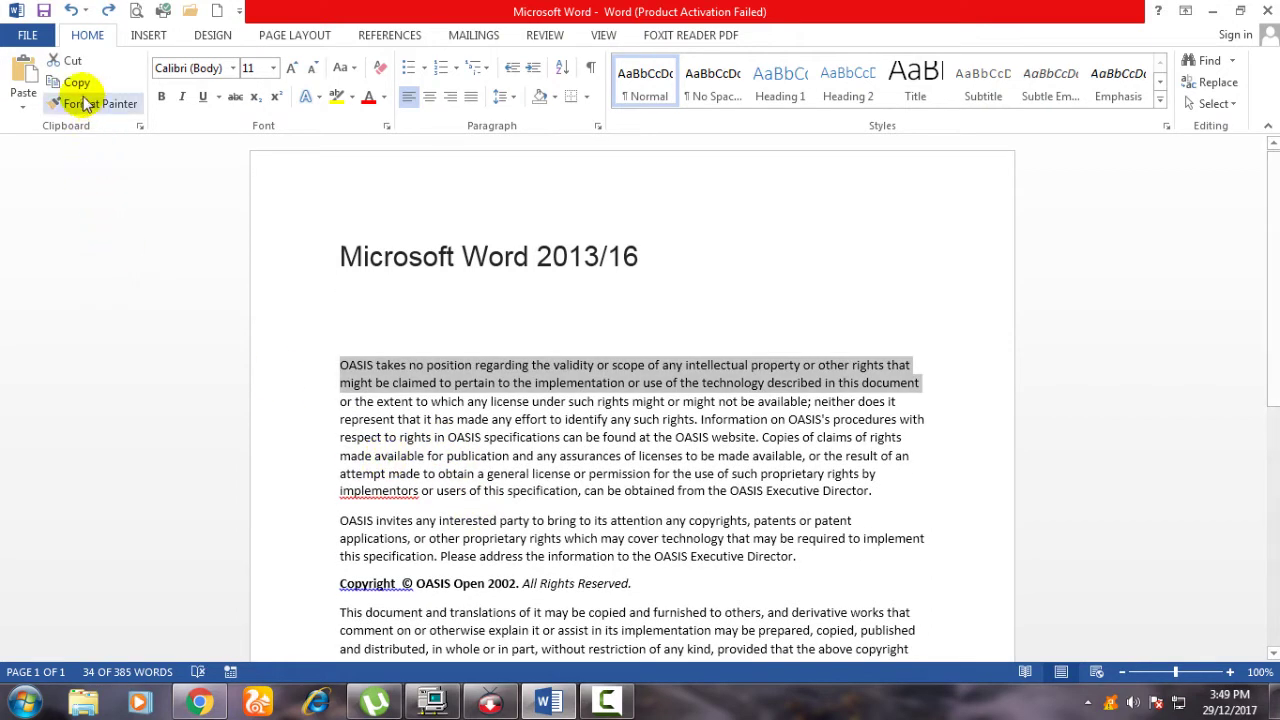
Paste the copied lines under the title, undo, then leave just one empty line after the title.
{"action": "left_click", "coordinate": [70, 82]}
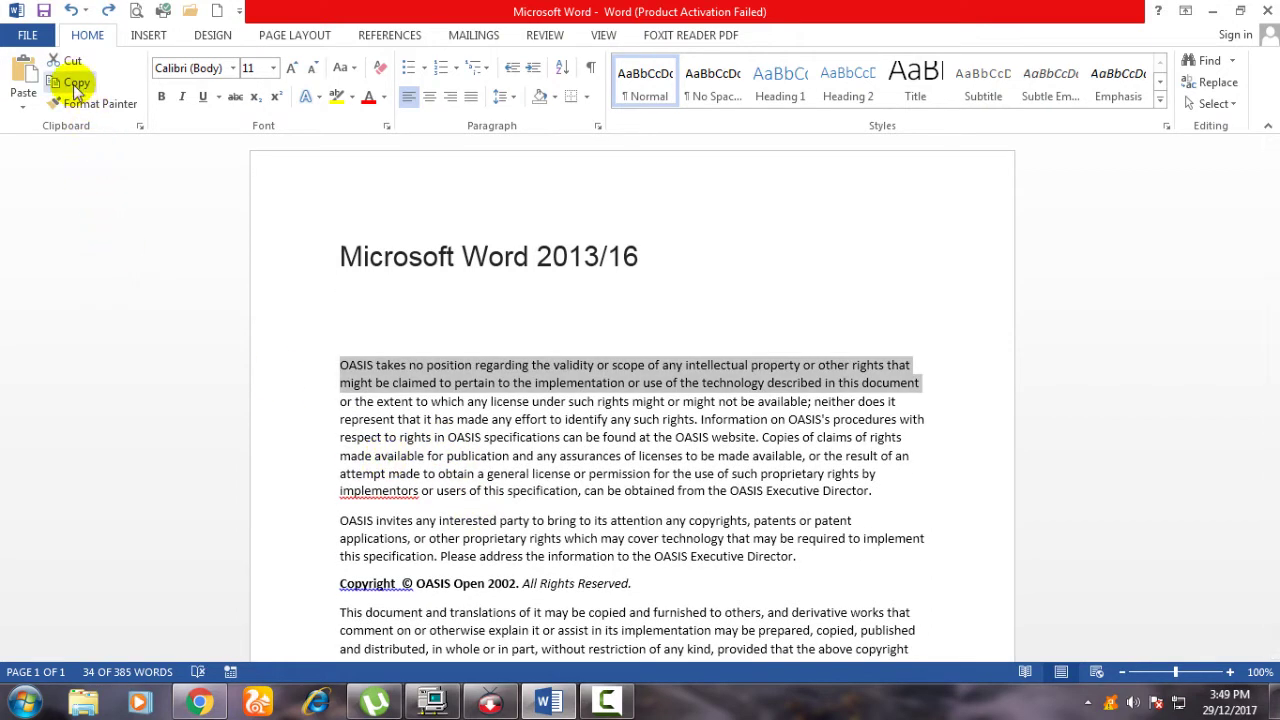
{"action": "left_click", "coordinate": [352, 300]}
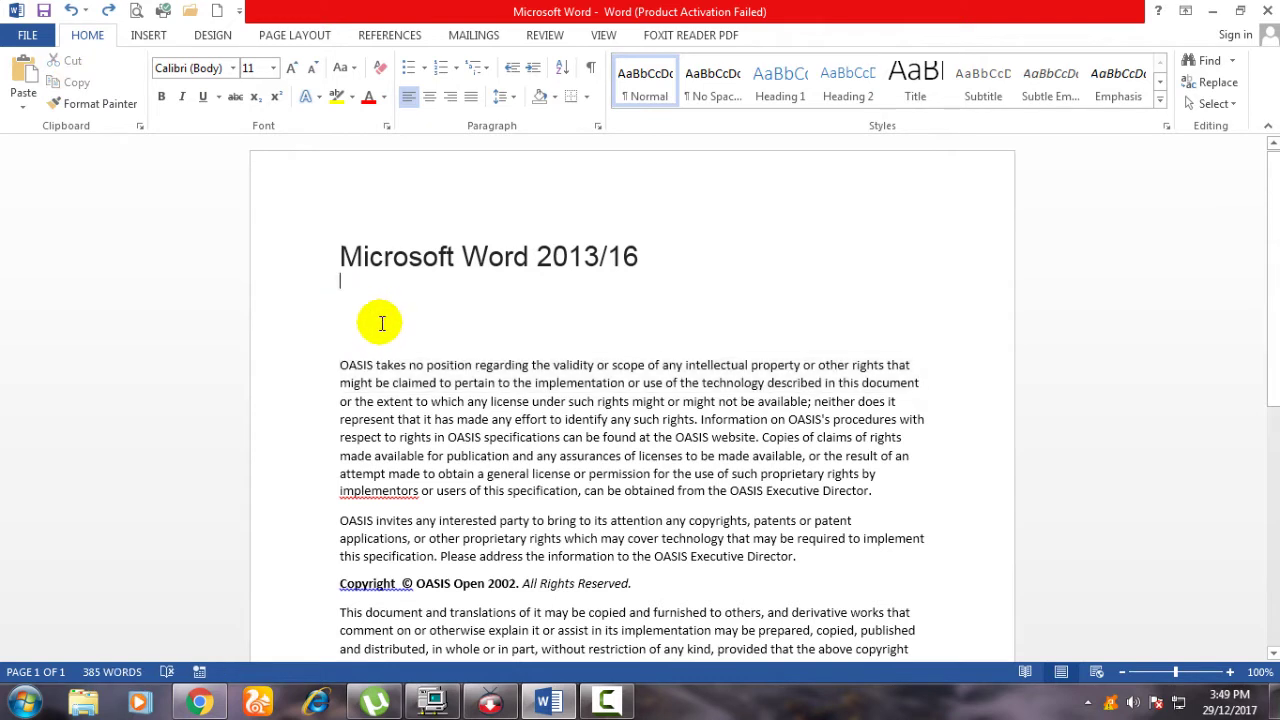
{"action": "left_click", "coordinate": [27, 76]}
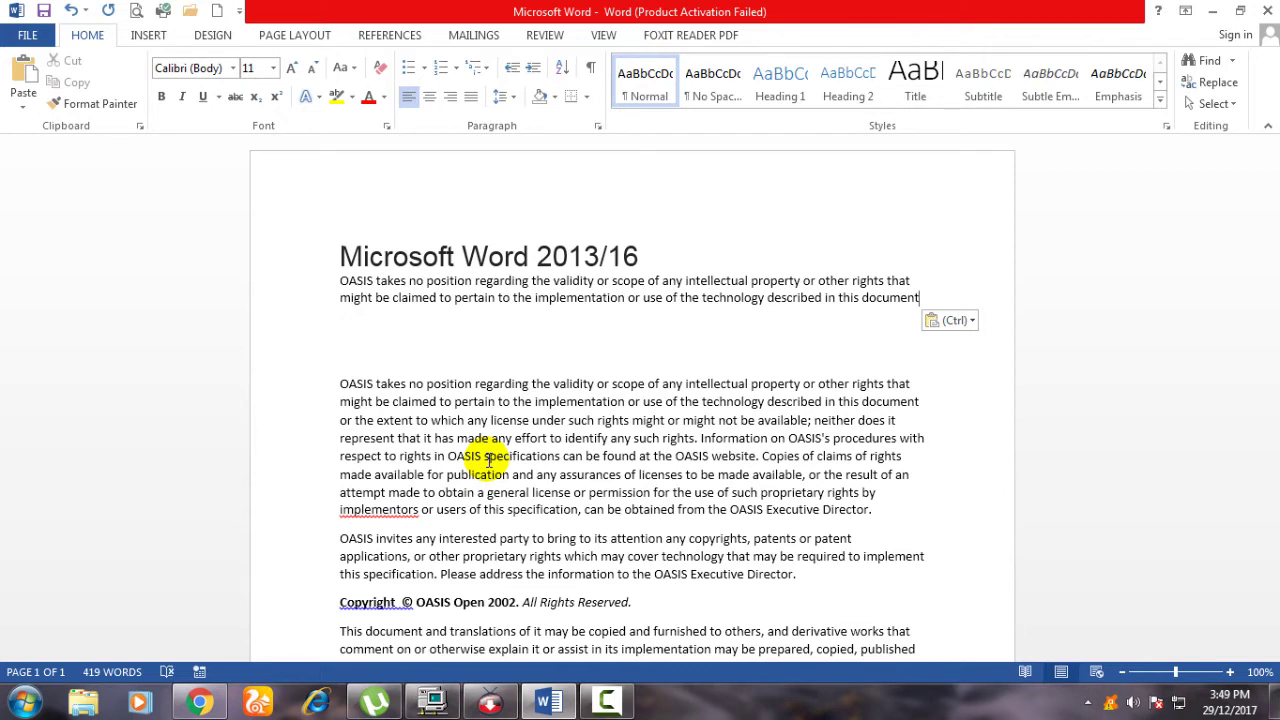
{"action": "key", "text": "ctrl+z"}
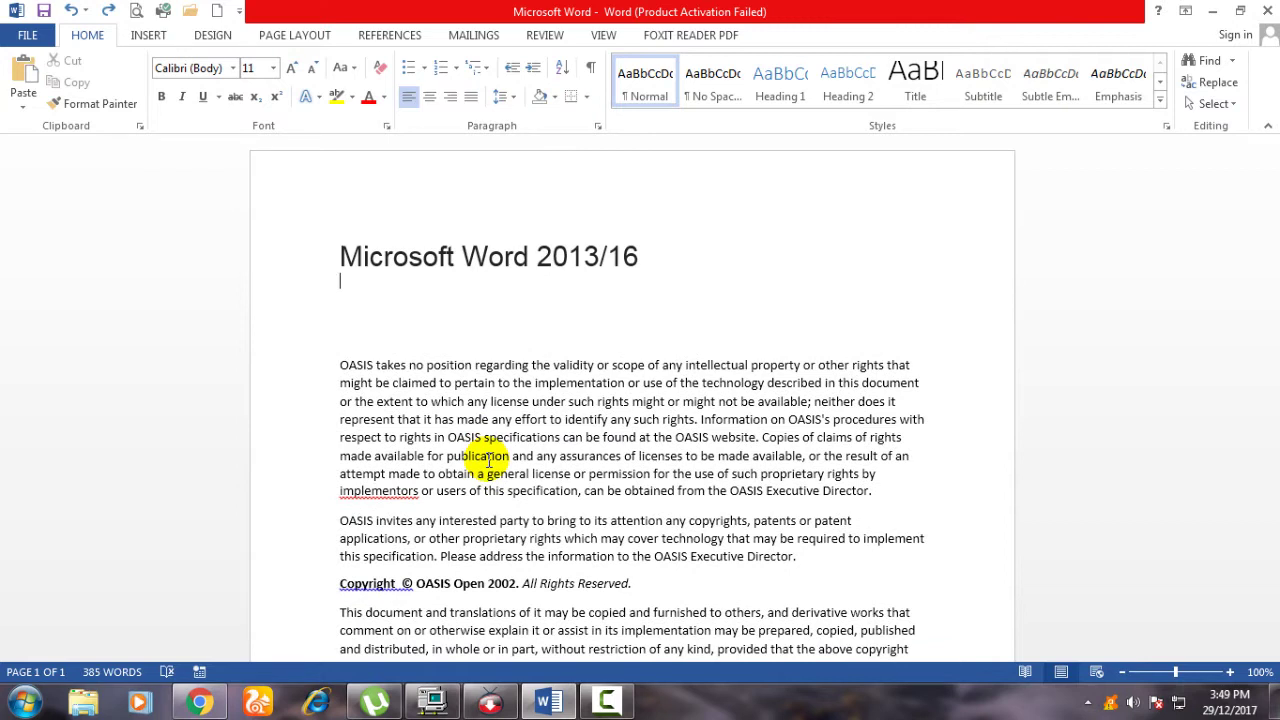
{"action": "key", "text": "Delete"}
{"action": "key", "text": "Delete"}
{"action": "key", "text": "Delete"}
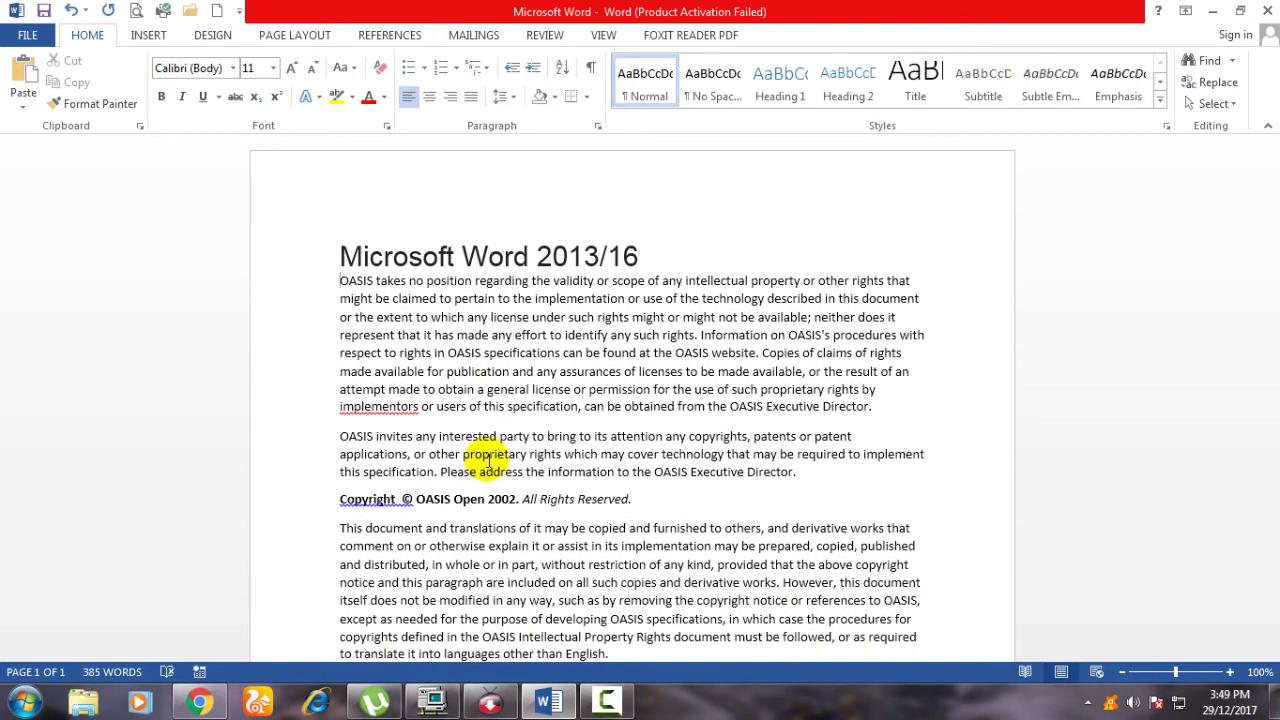
{"action": "key", "text": "Return"}
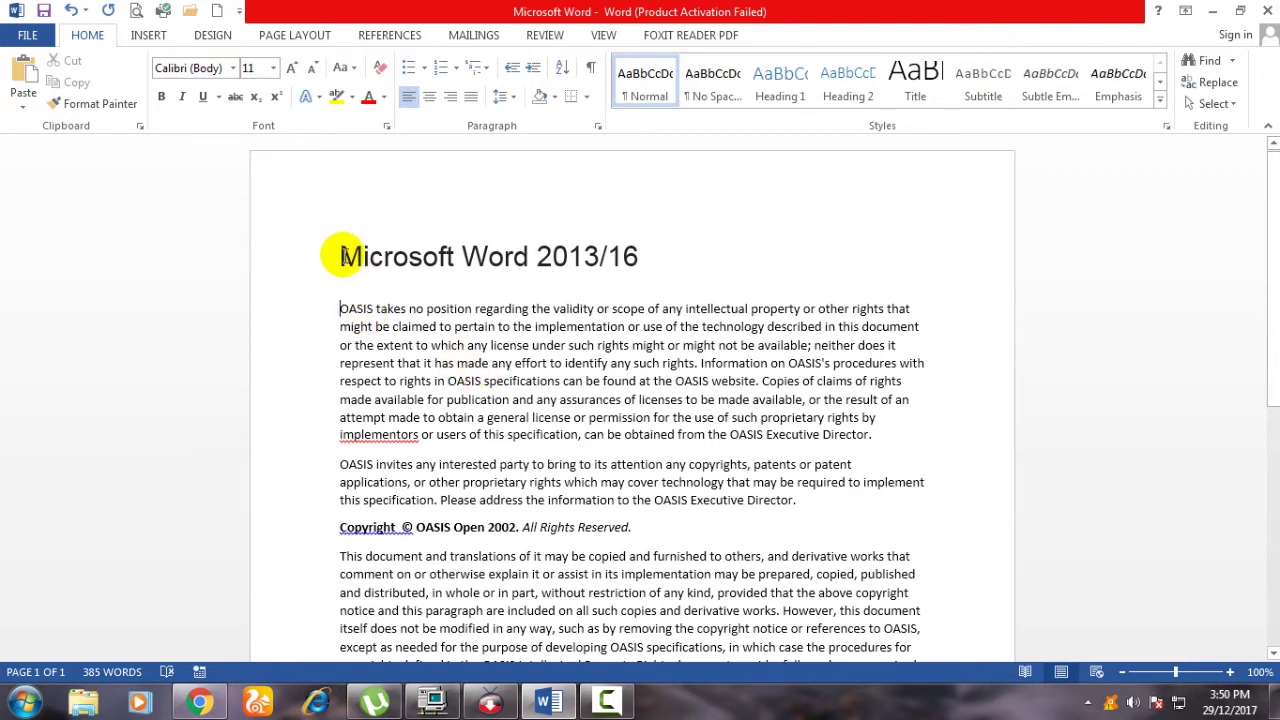
Color the 'Microsoft Word 2013/16' title red, then select the word 'Microsoft'.
{"action": "left_click_drag", "start_coordinate": [341, 256], "coordinate": [630, 258]}
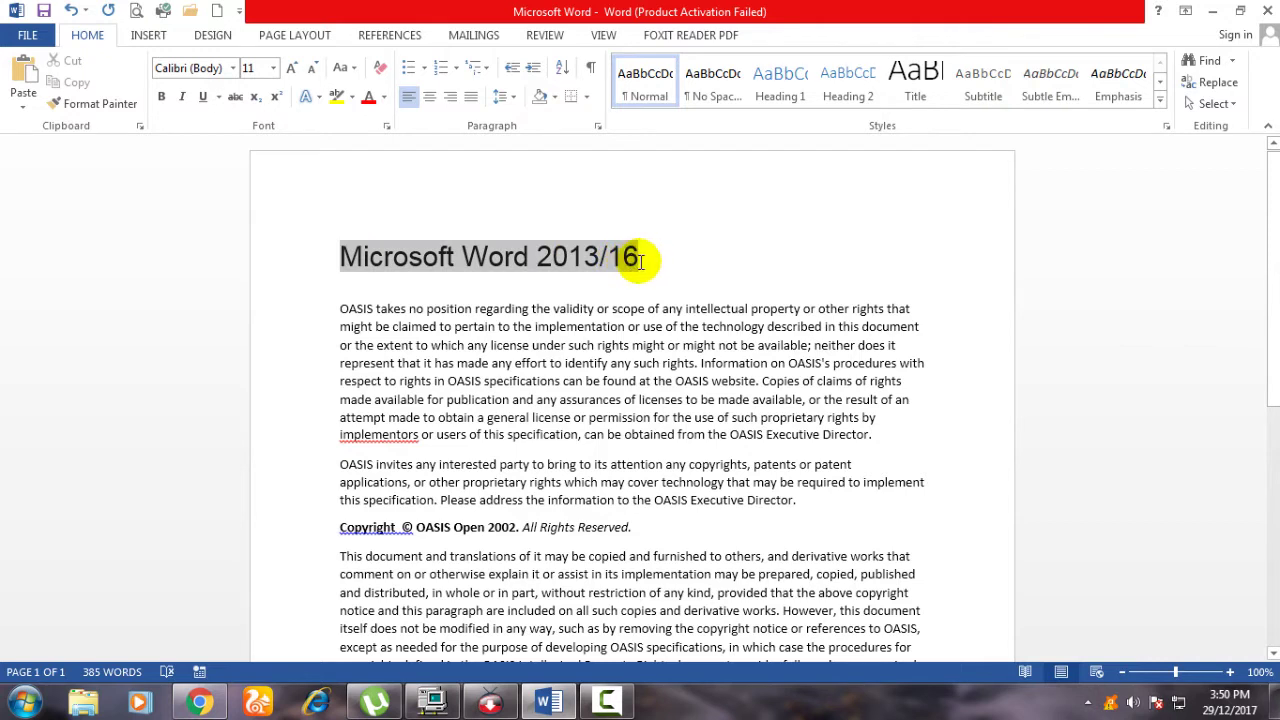
{"action": "left_click_drag", "start_coordinate": [640, 260], "coordinate": [640, 260]}
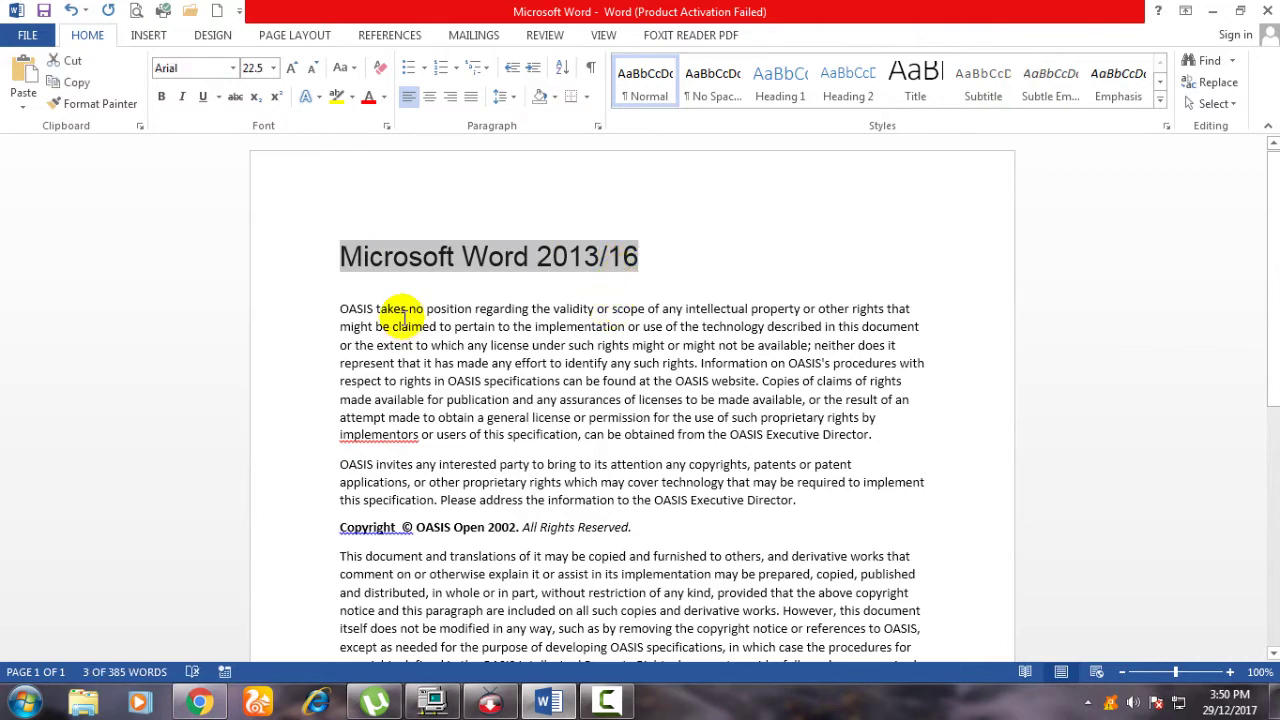
{"action": "left_click", "coordinate": [370, 100]}
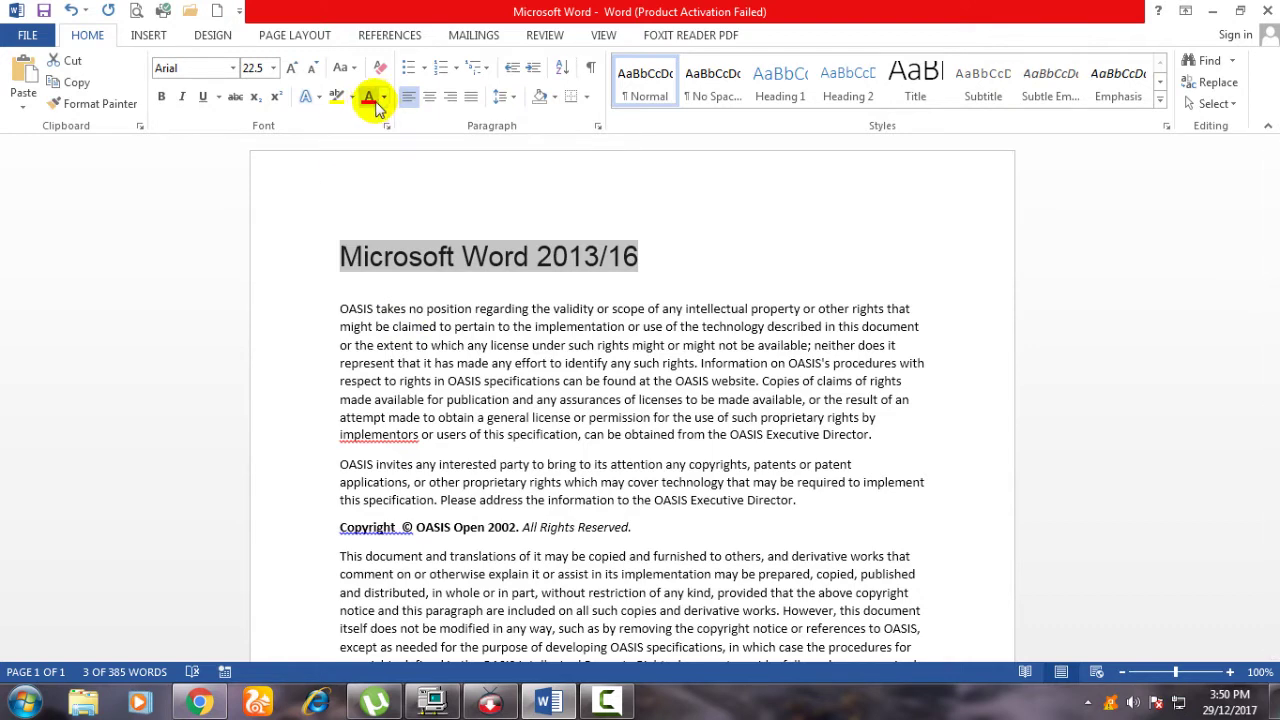
{"action": "left_click", "coordinate": [470, 309]}
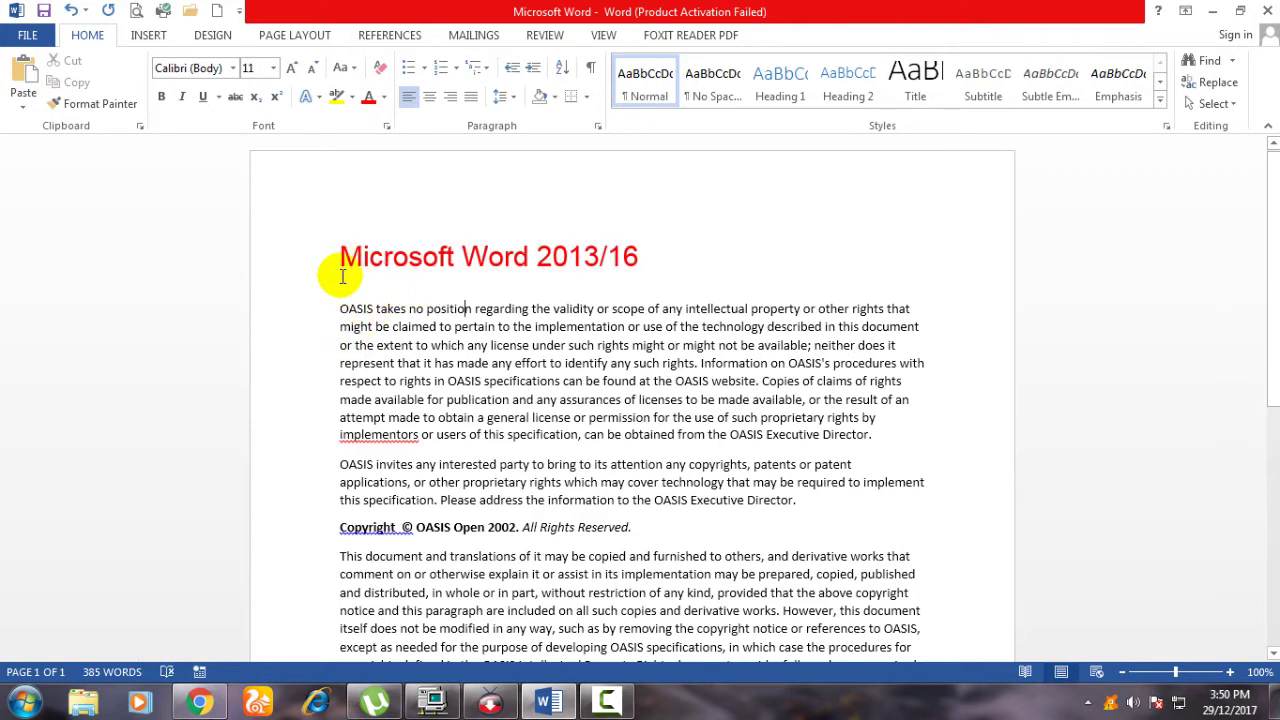
{"action": "left_click_drag", "start_coordinate": [340, 256], "coordinate": [450, 266]}
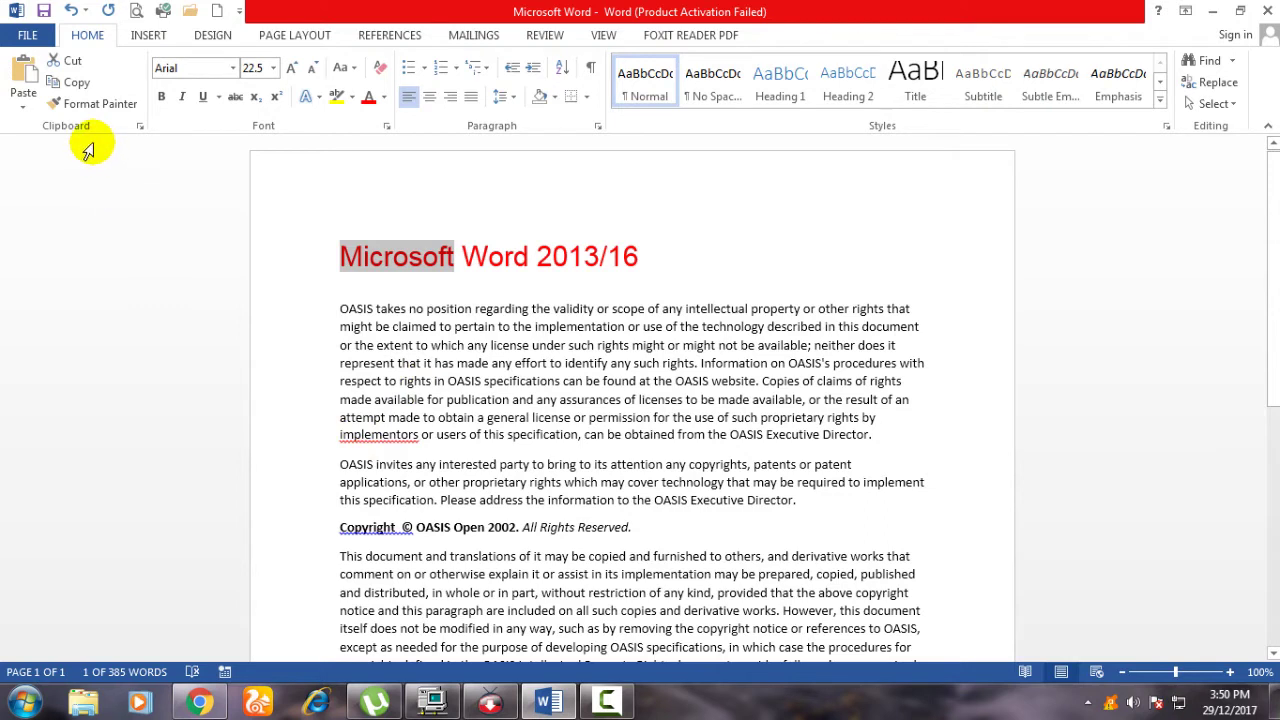
{"action": "left_click", "coordinate": [72, 108]}
{"action": "left_click", "coordinate": [72, 108]}
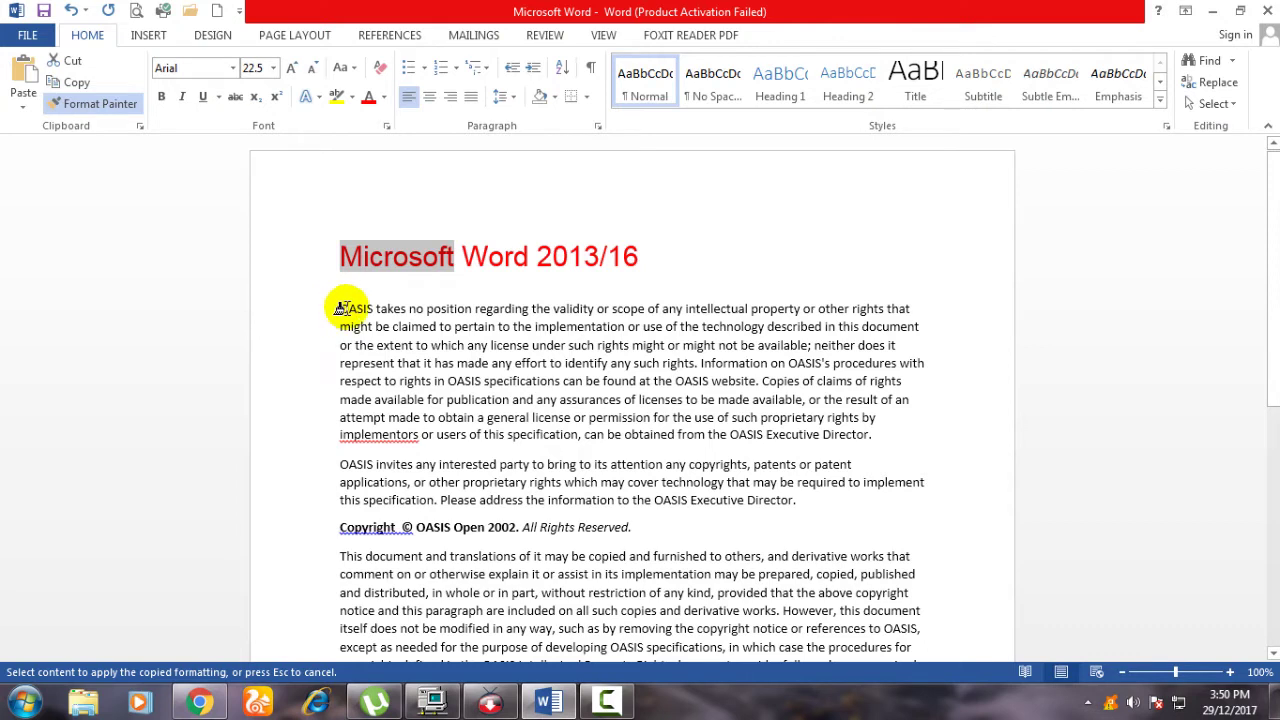
{"action": "left_click_drag", "start_coordinate": [340, 308], "coordinate": [608, 310]}
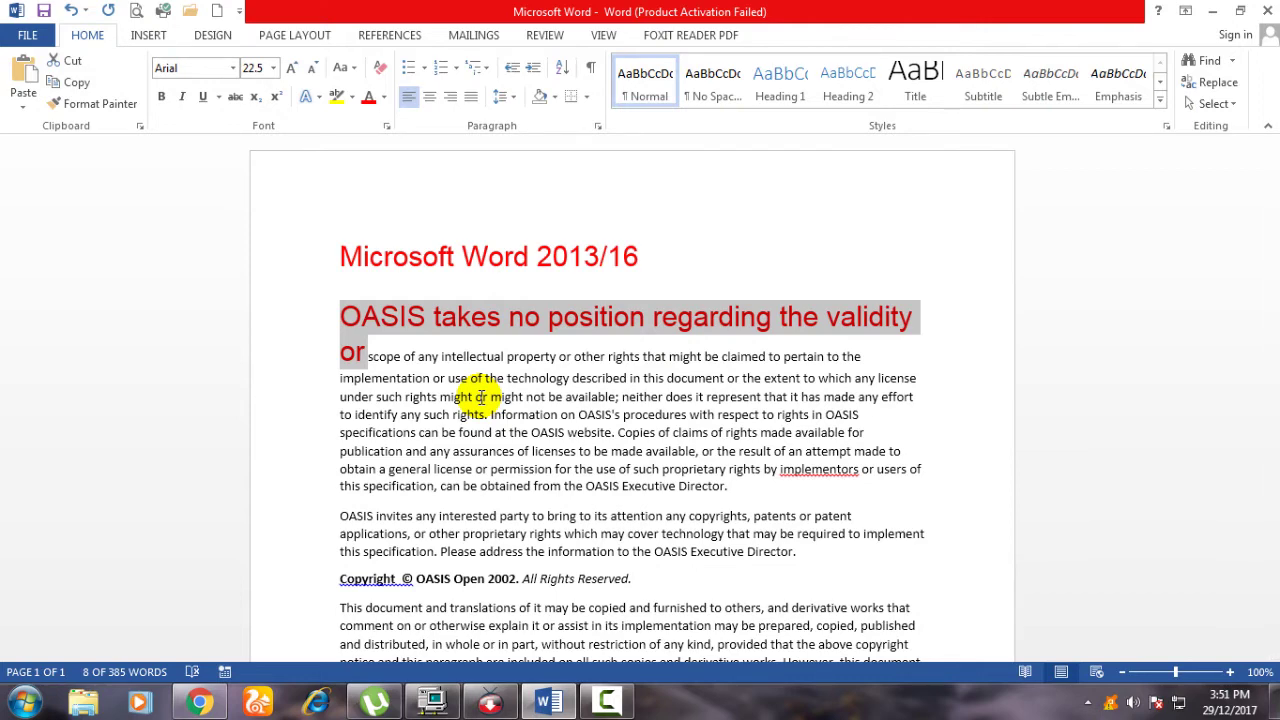
{"action": "key", "text": "ctrl+z"}
{"action": "left_click", "coordinate": [481, 399]}
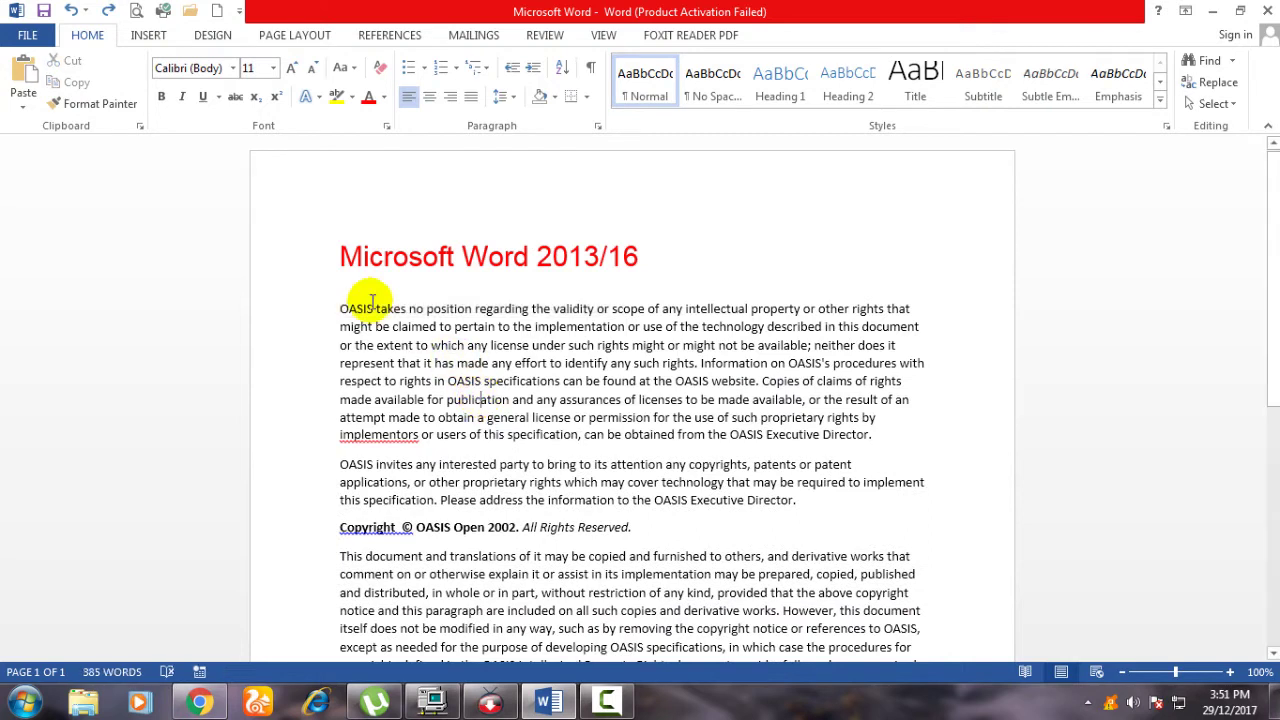
{"action": "left_click", "coordinate": [55, 103]}
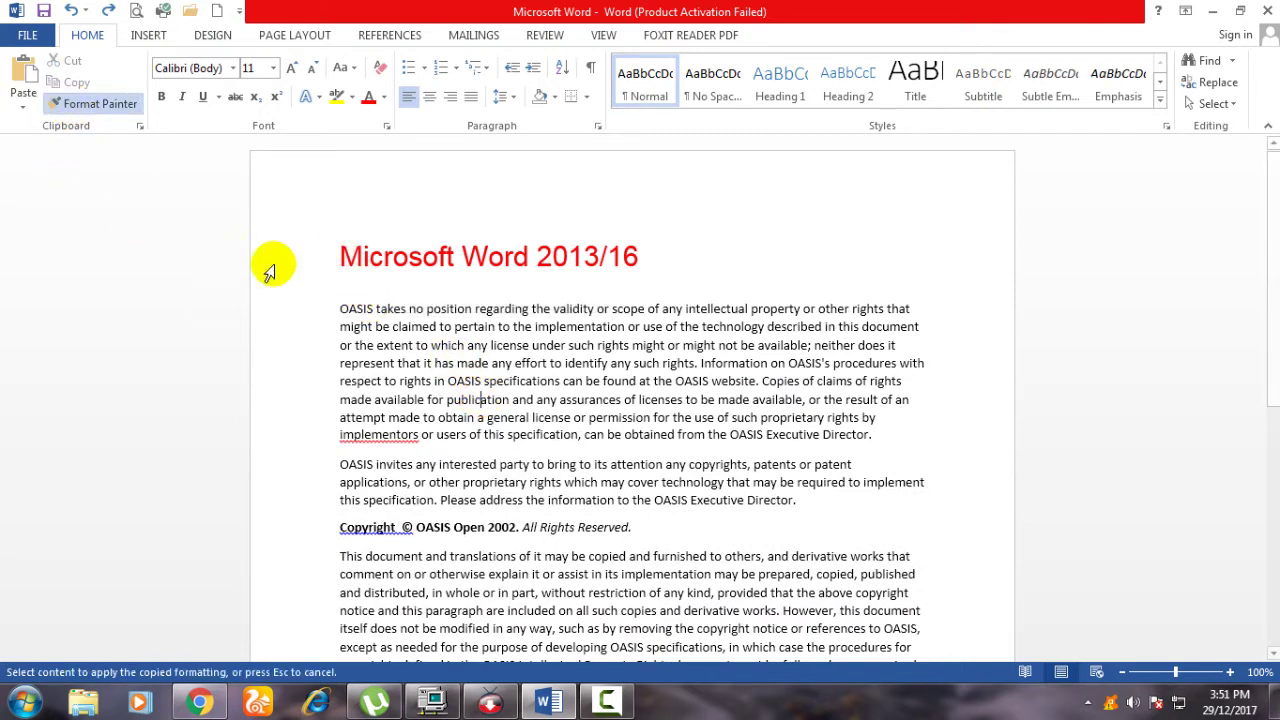
{"action": "left_click_drag", "start_coordinate": [336, 256], "coordinate": [455, 258]}
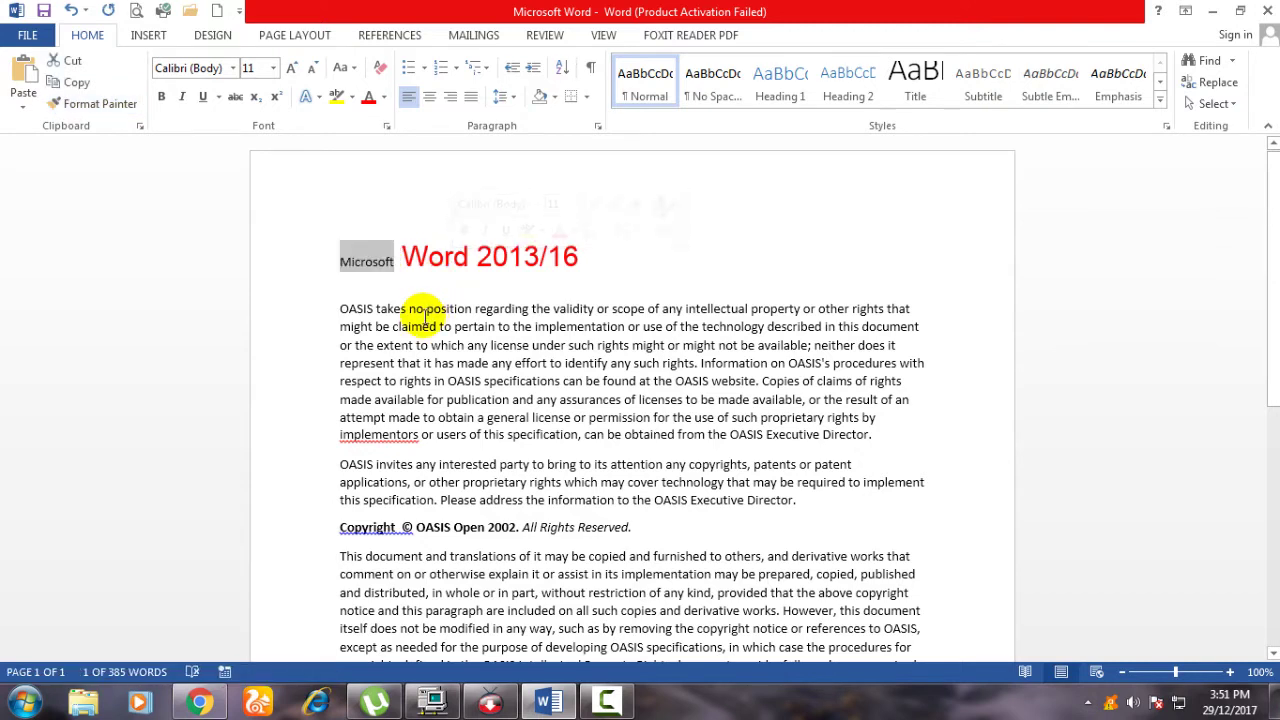
{"action": "key", "text": "ctrl+z"}
{"action": "left_click", "coordinate": [398, 324]}
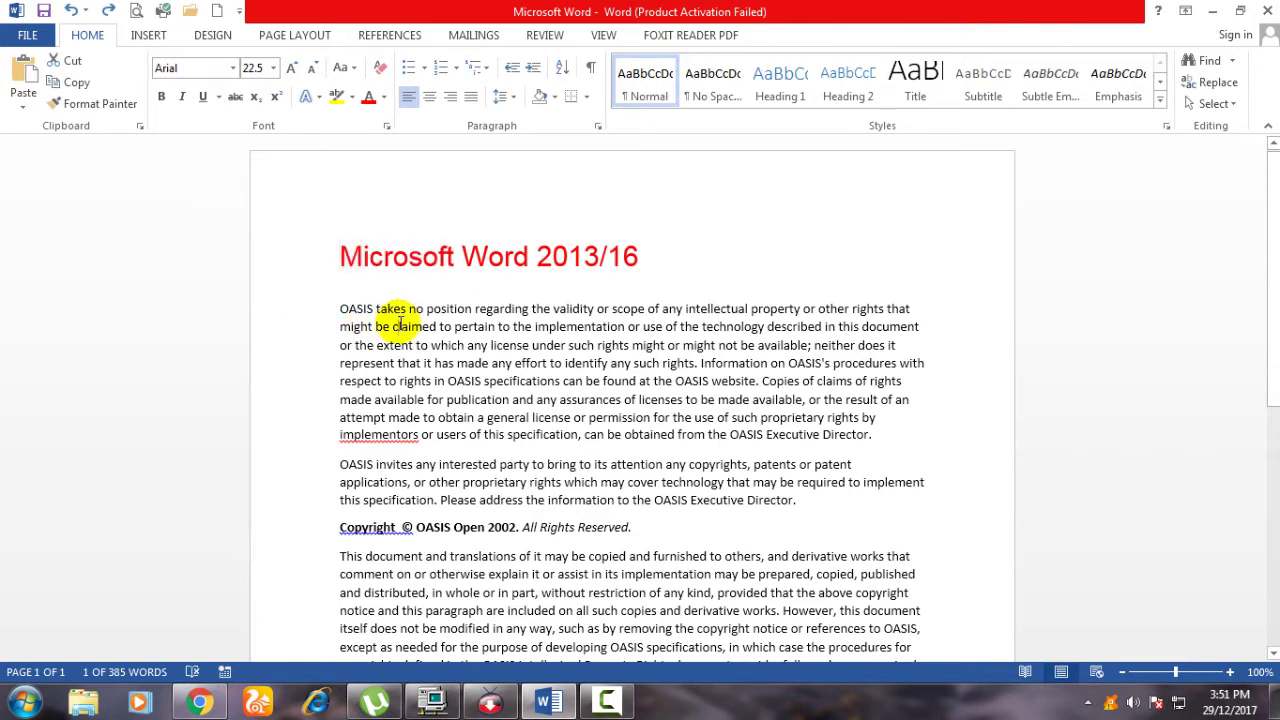
{"action": "left_click", "coordinate": [372, 259]}
{"action": "left_click", "coordinate": [97, 103]}
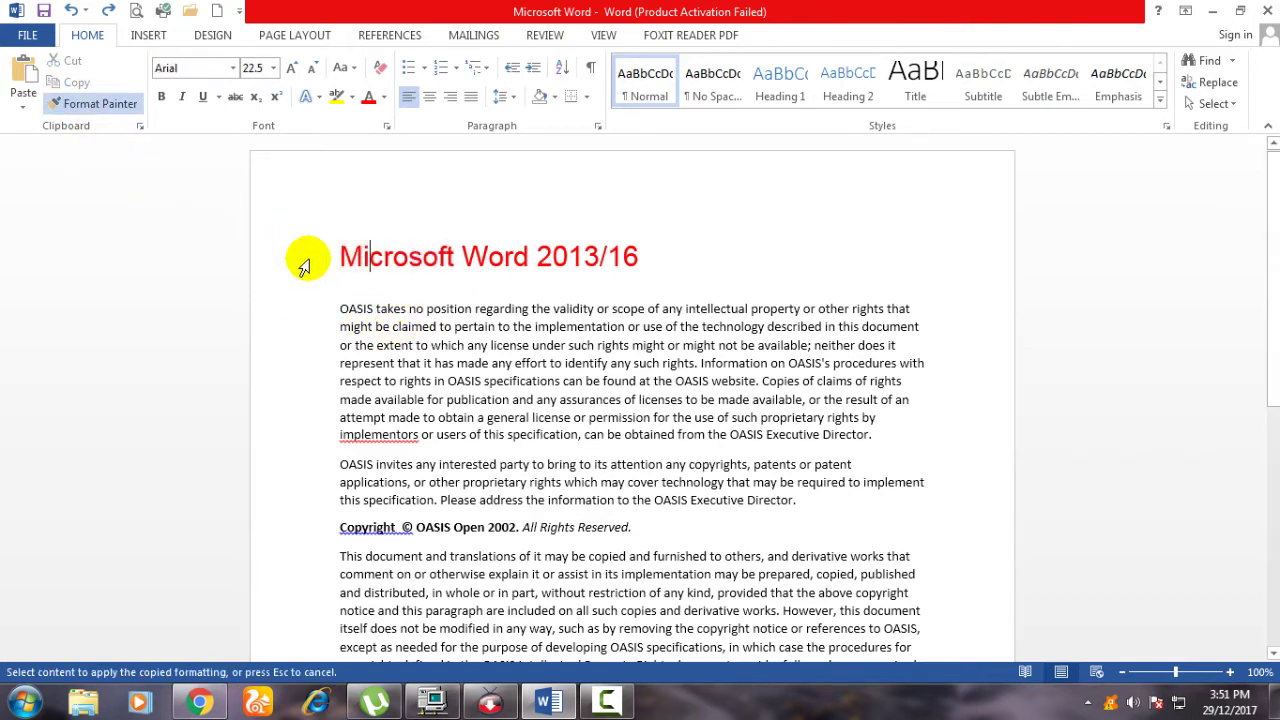
{"action": "left_click_drag", "start_coordinate": [336, 256], "coordinate": [454, 262]}
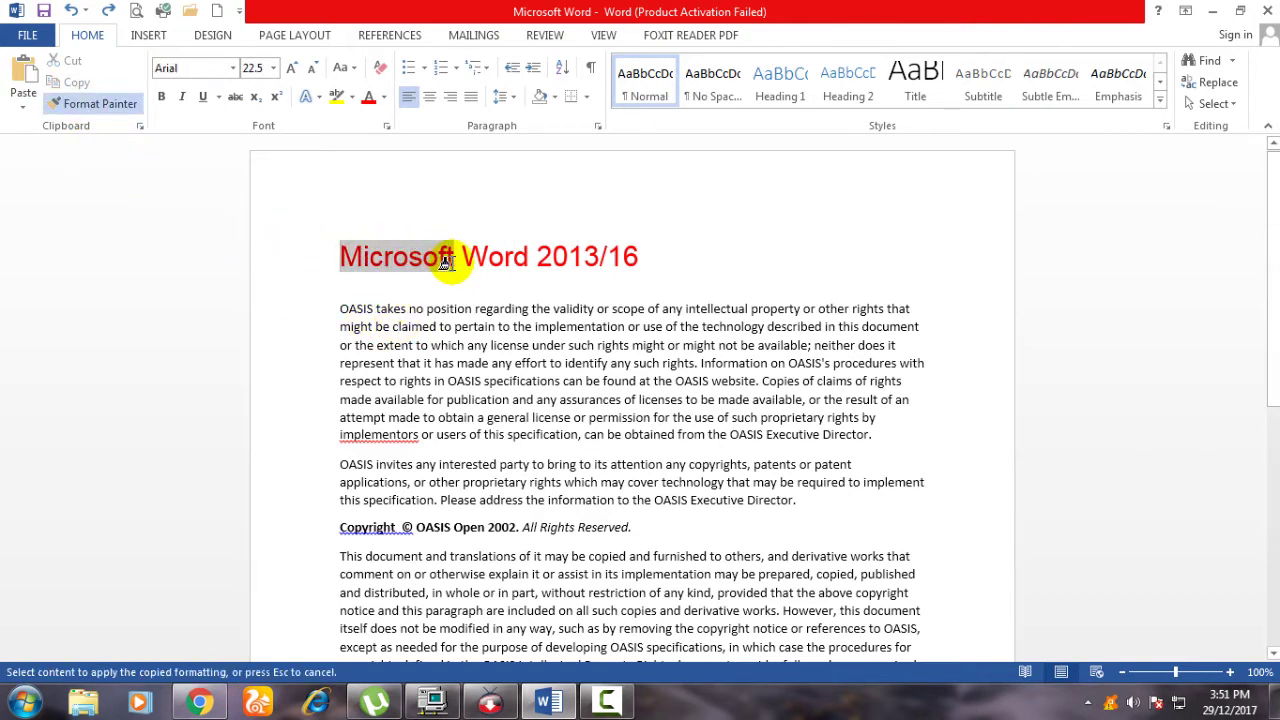
{"action": "left_click", "coordinate": [92, 106]}
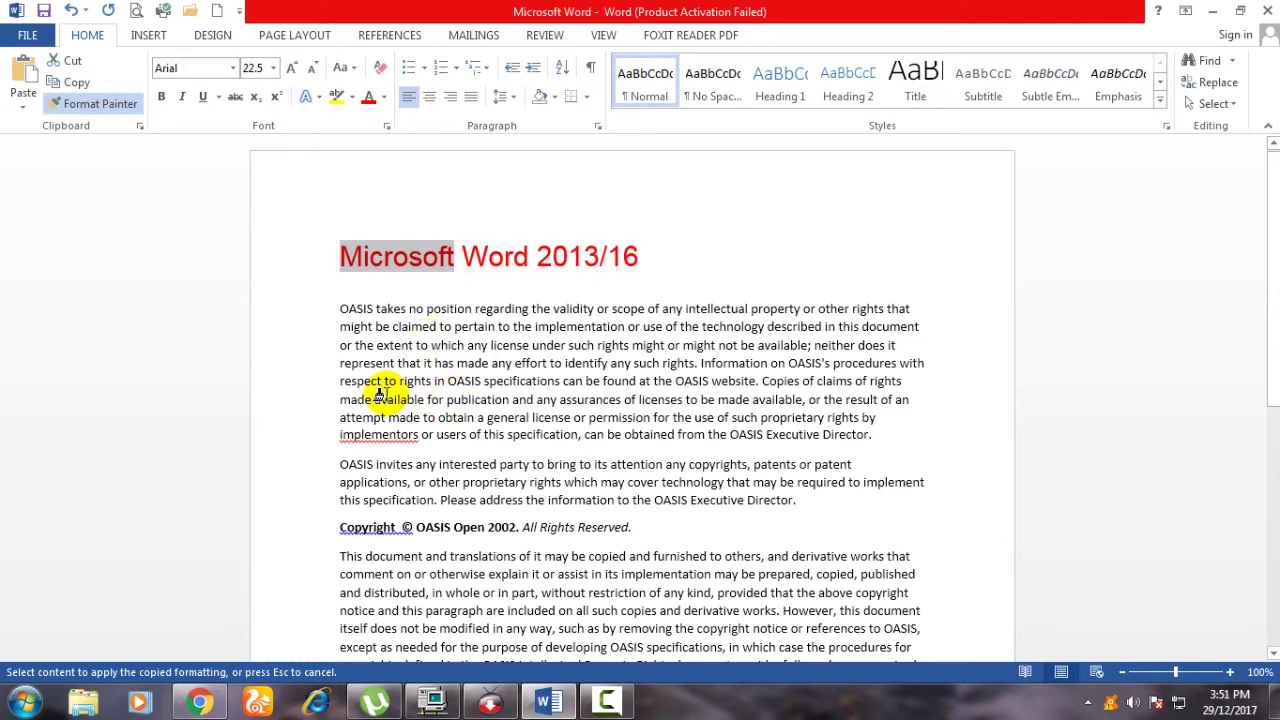
Use Format Painter to apply the heading formatting to OASIS, respect, obtain and specifications.
{"action": "left_click", "coordinate": [82, 112]}
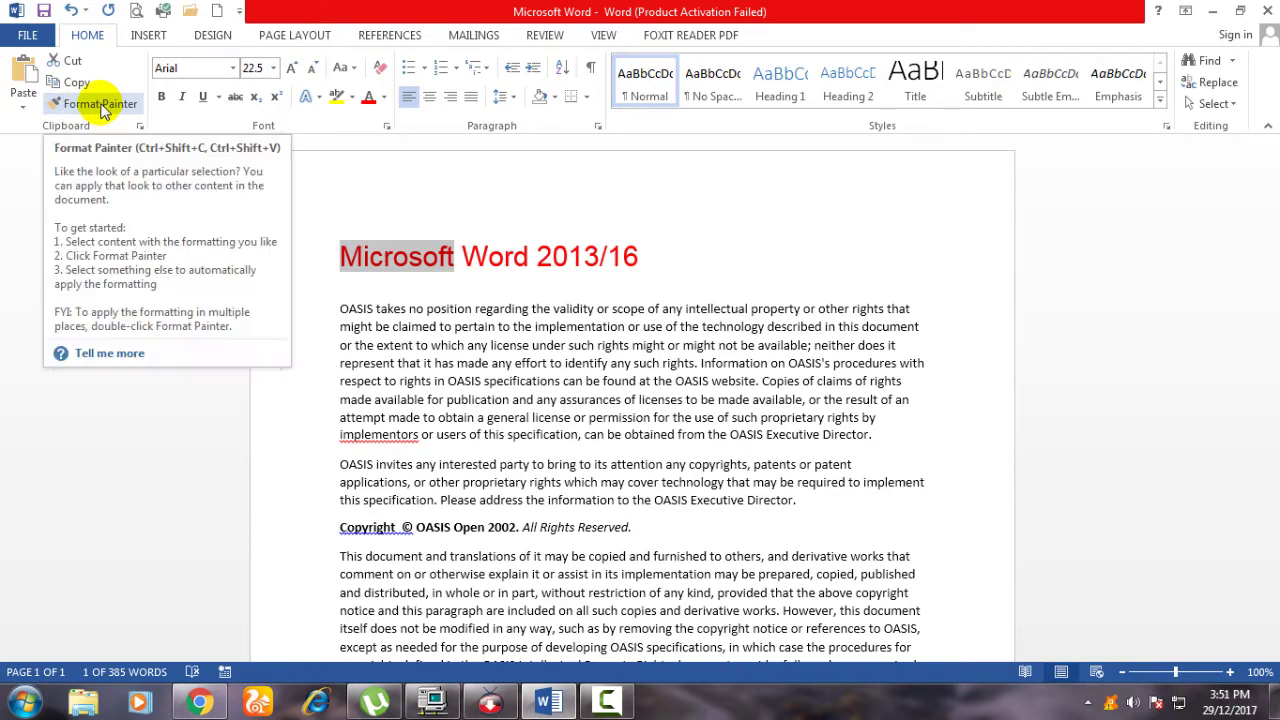
{"action": "left_click", "coordinate": [103, 108]}
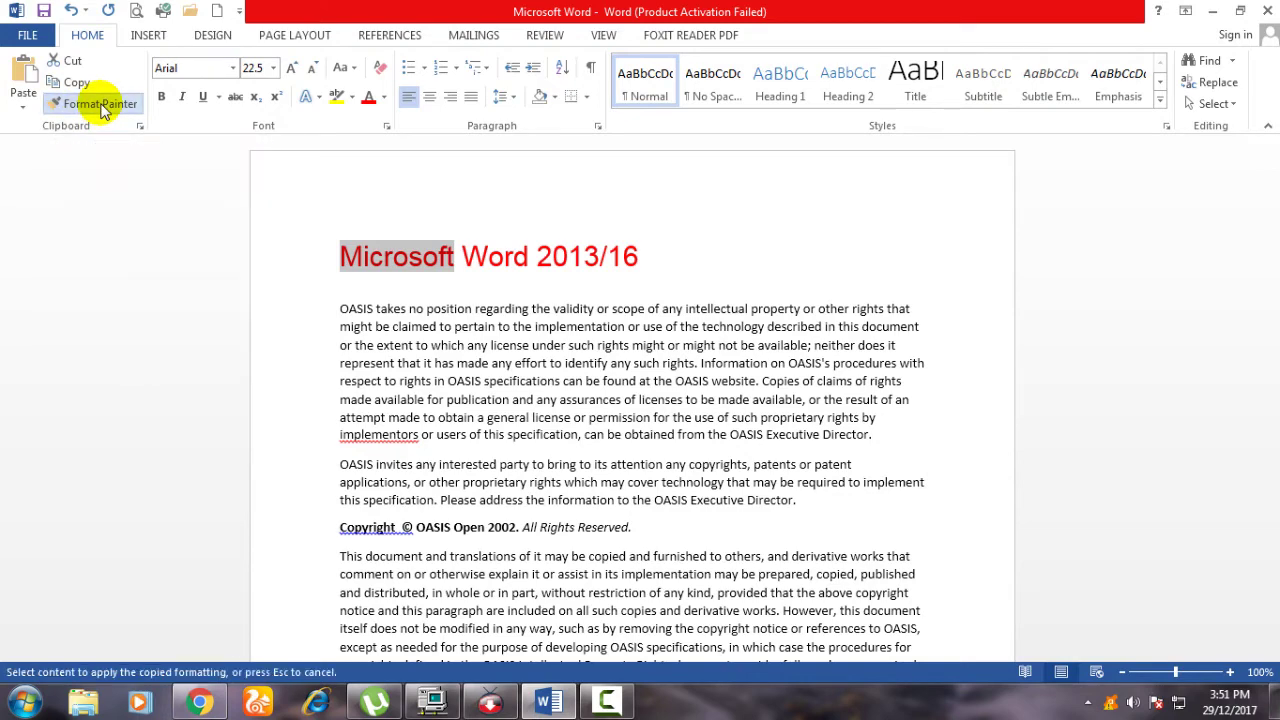
{"action": "left_click", "coordinate": [340, 309]}
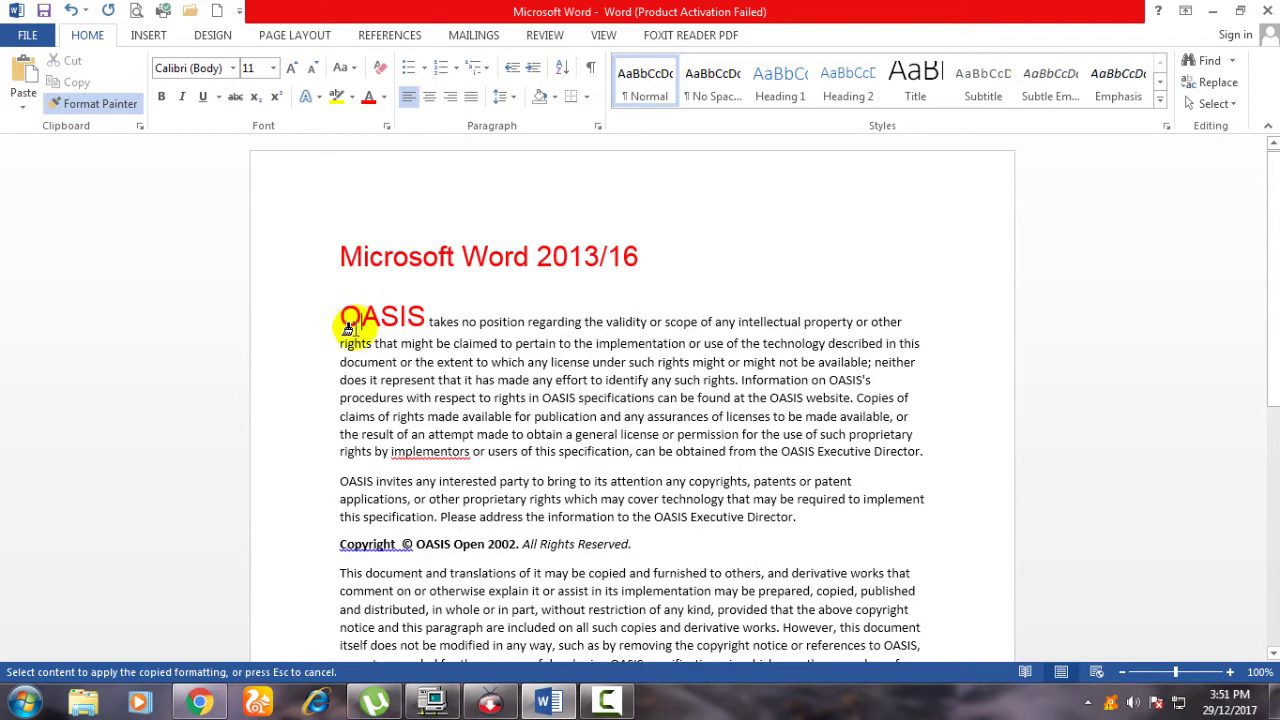
{"action": "left_click", "coordinate": [450, 400]}
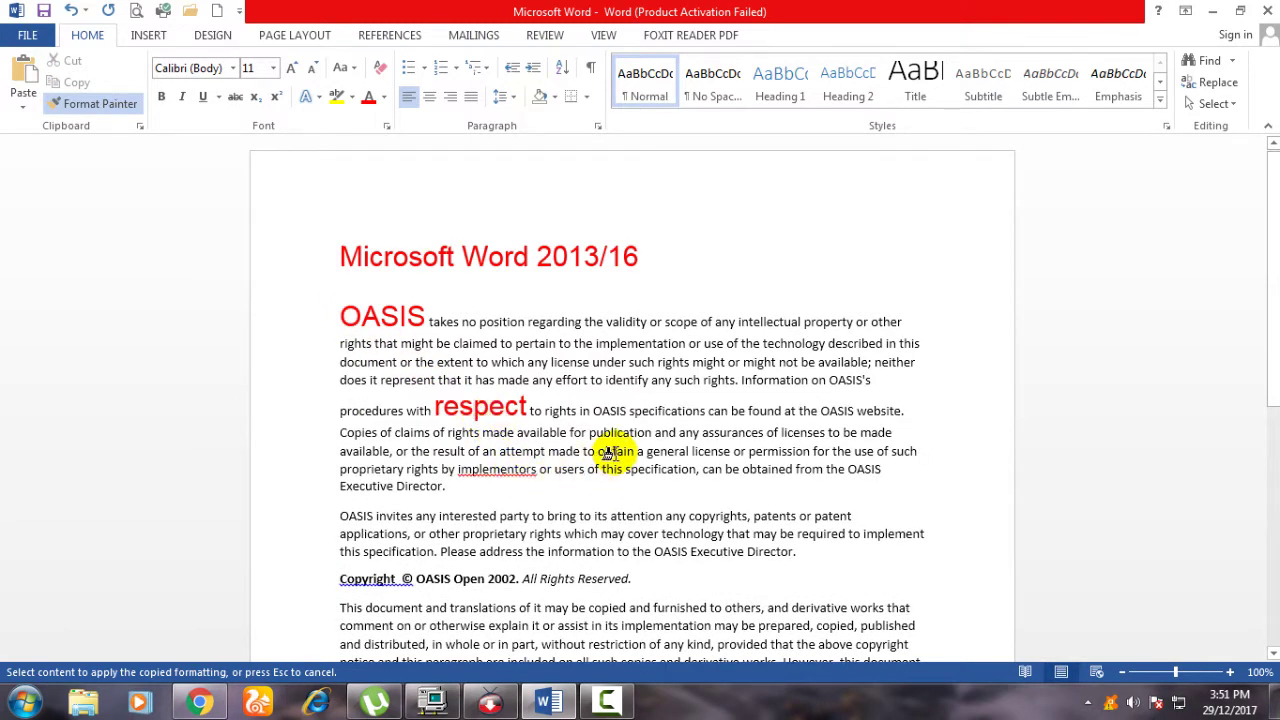
{"action": "left_click", "coordinate": [614, 451]}
{"action": "left_click", "coordinate": [686, 410]}
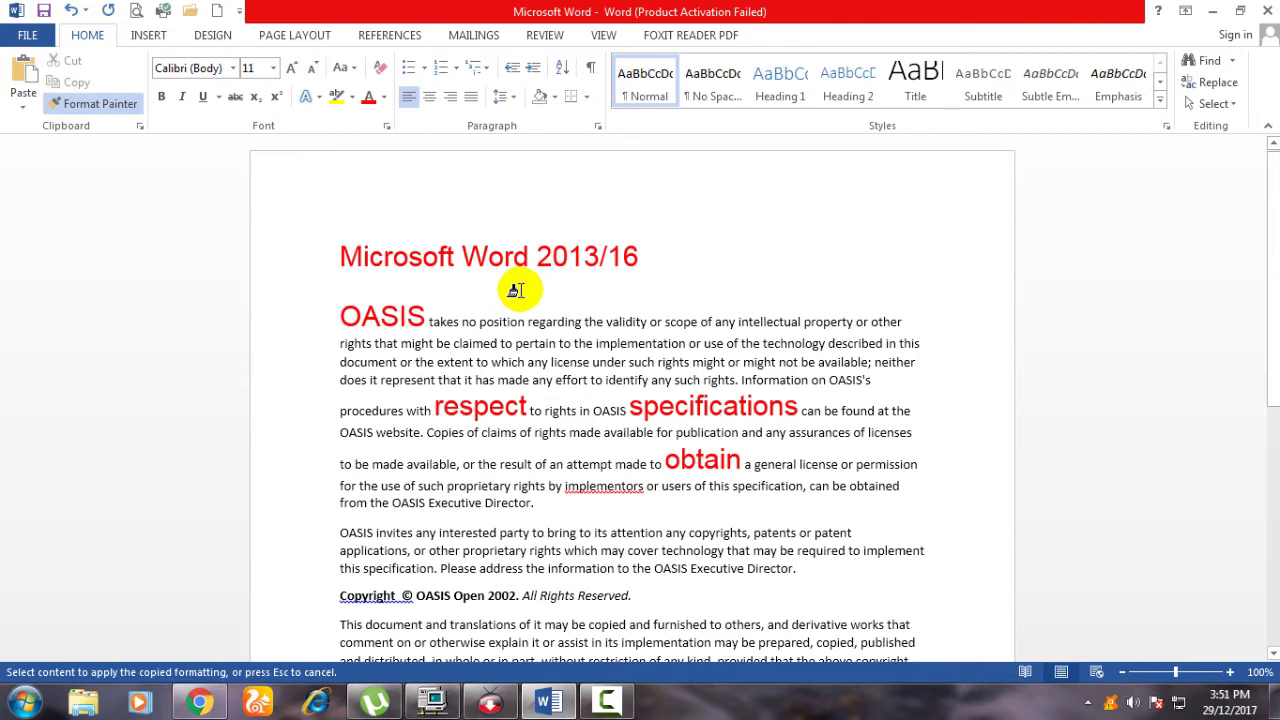
{"action": "left_click", "coordinate": [515, 290]}
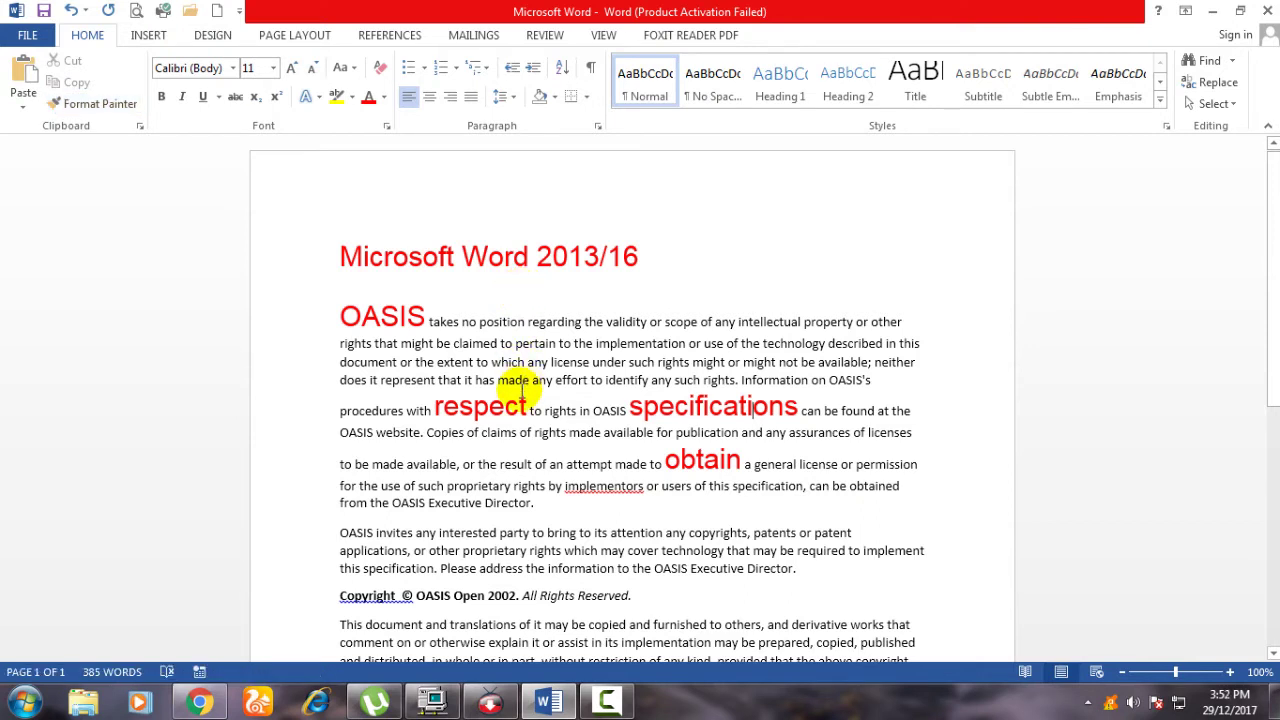
Undo the red word formatting and set the whole first OASIS paragraph to 12 pt.
{"action": "key", "text": "ctrl+z"}
{"action": "key", "text": "ctrl+z"}
{"action": "key", "text": "ctrl+z"}
{"action": "key", "text": "ctrl+z"}
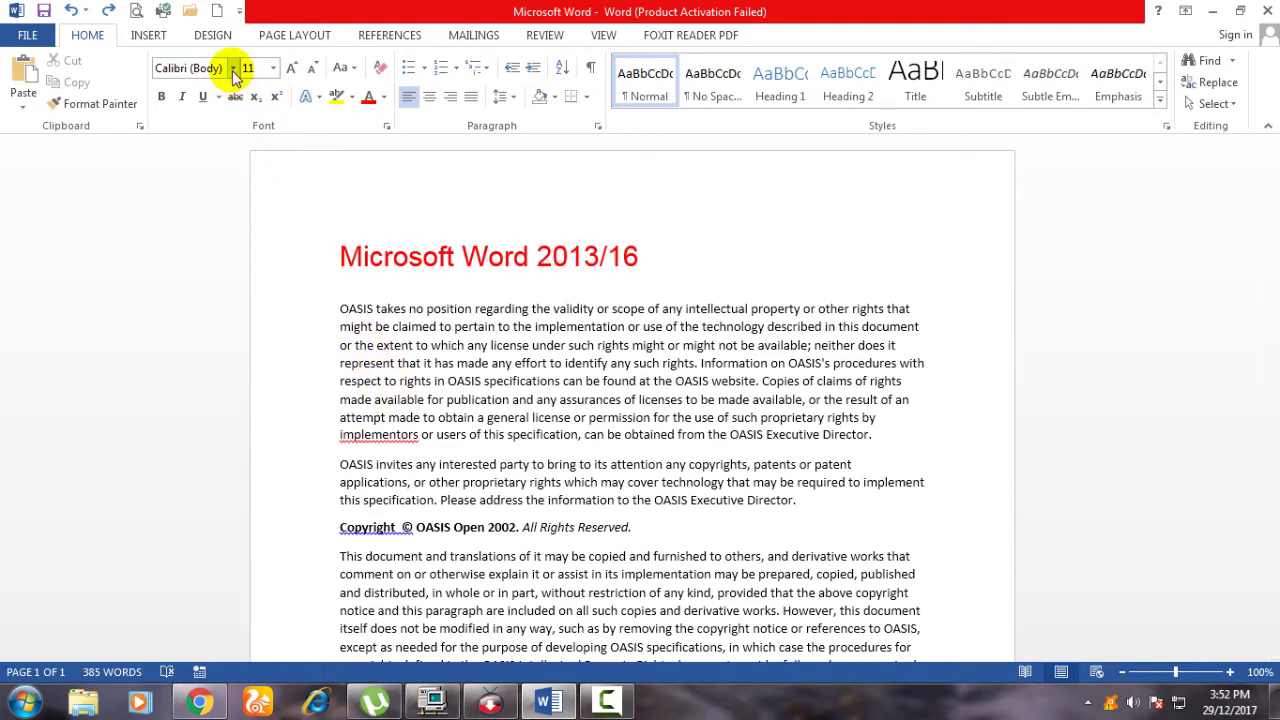
{"action": "left_click_drag", "start_coordinate": [340, 309], "coordinate": [912, 309]}
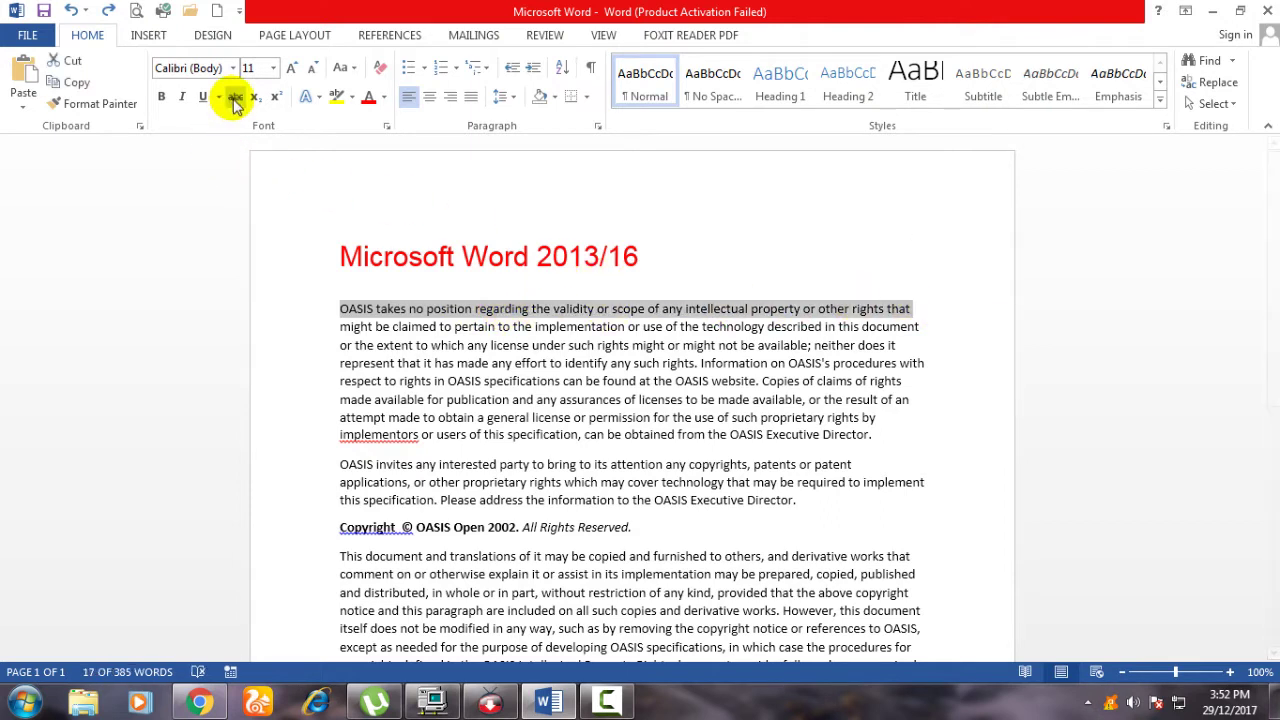
{"action": "left_click_drag", "start_coordinate": [340, 309], "coordinate": [886, 434]}
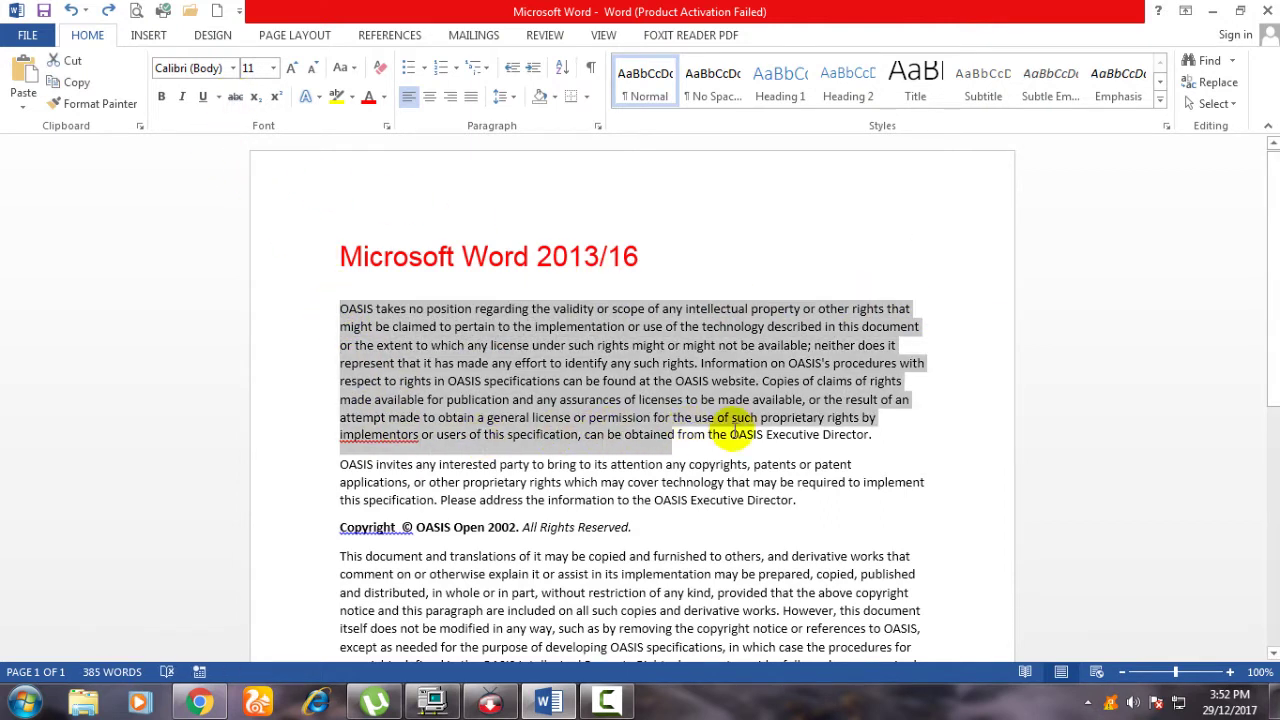
{"action": "left_click", "coordinate": [232, 70]}
{"action": "left_click", "coordinate": [232, 70]}
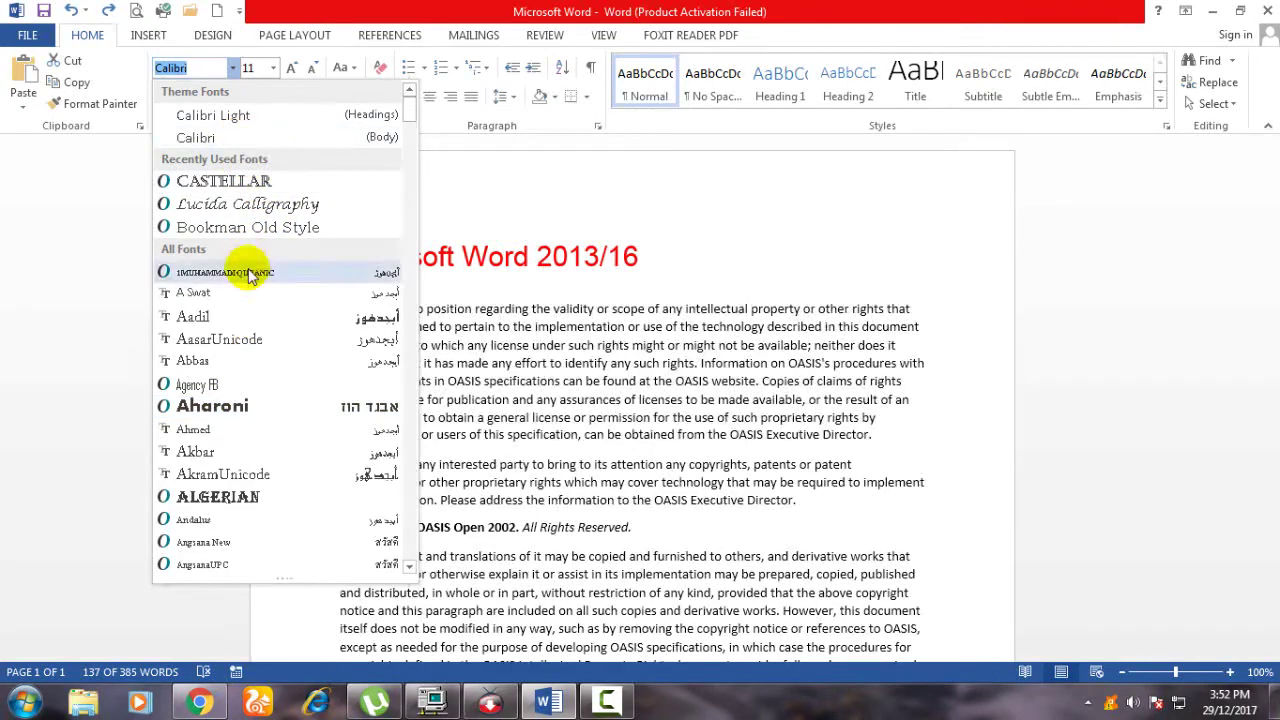
{"action": "key", "text": "Escape"}
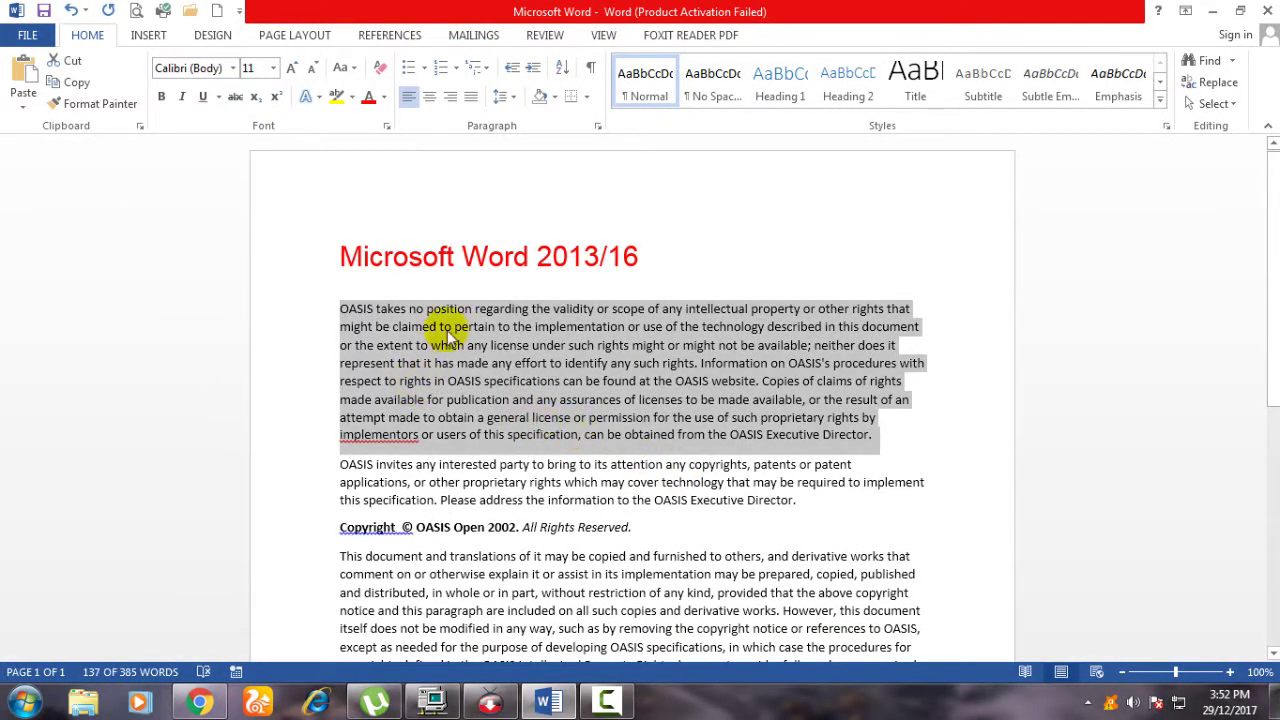
{"action": "left_click", "coordinate": [273, 70]}
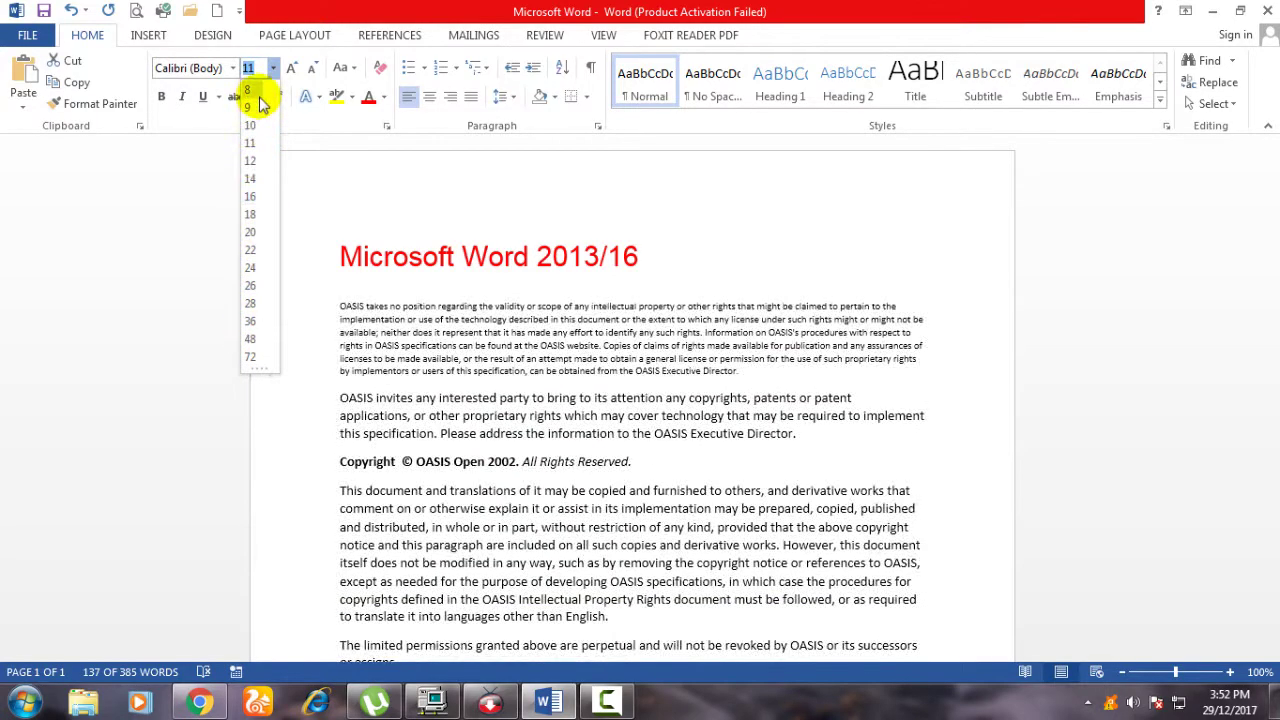
{"action": "left_click", "coordinate": [251, 161]}
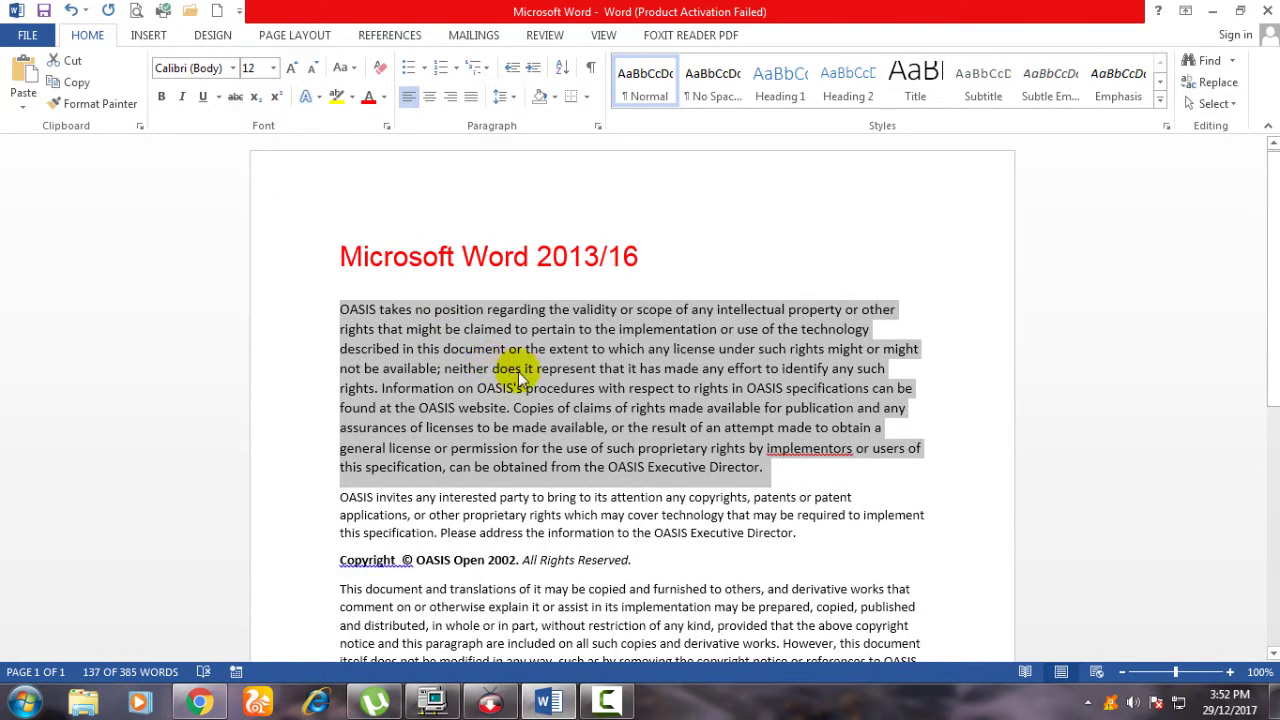
Insert an empty line above the first OASIS paragraph.
{"action": "left_click", "coordinate": [390, 290]}
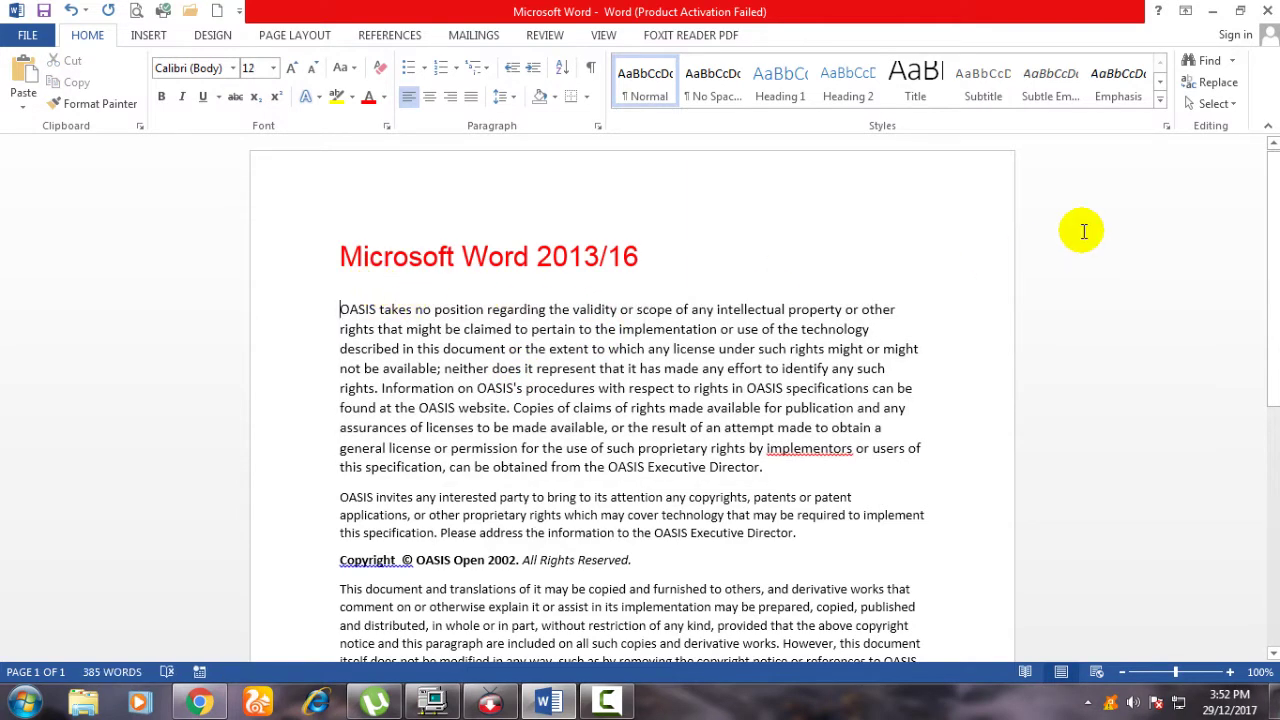
{"action": "key", "text": "Return"}
{"action": "key", "text": "Up"}
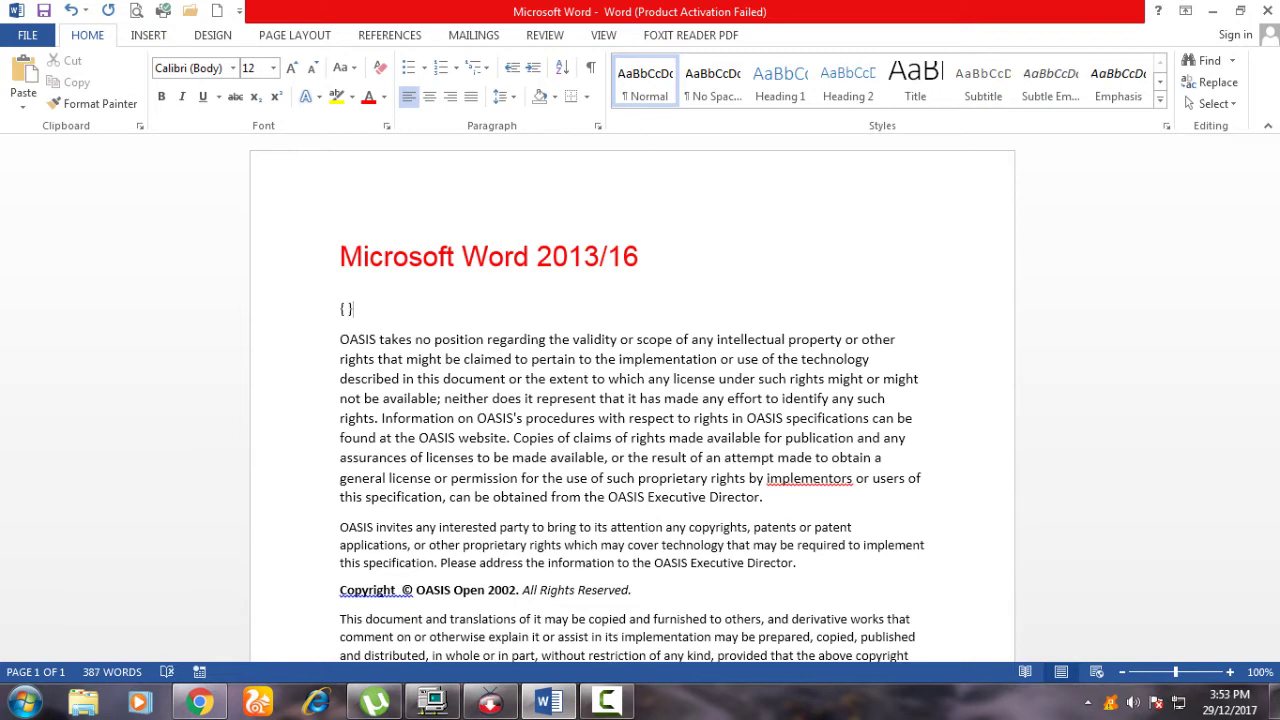
Select OASIS, enlarge it four steps with Ctrl+], then shrink it back to 12 pt.
{"action": "key", "text": "shift+Right"}
{"action": "key", "text": "shift+Right"}
{"action": "key", "text": "shift+Right"}
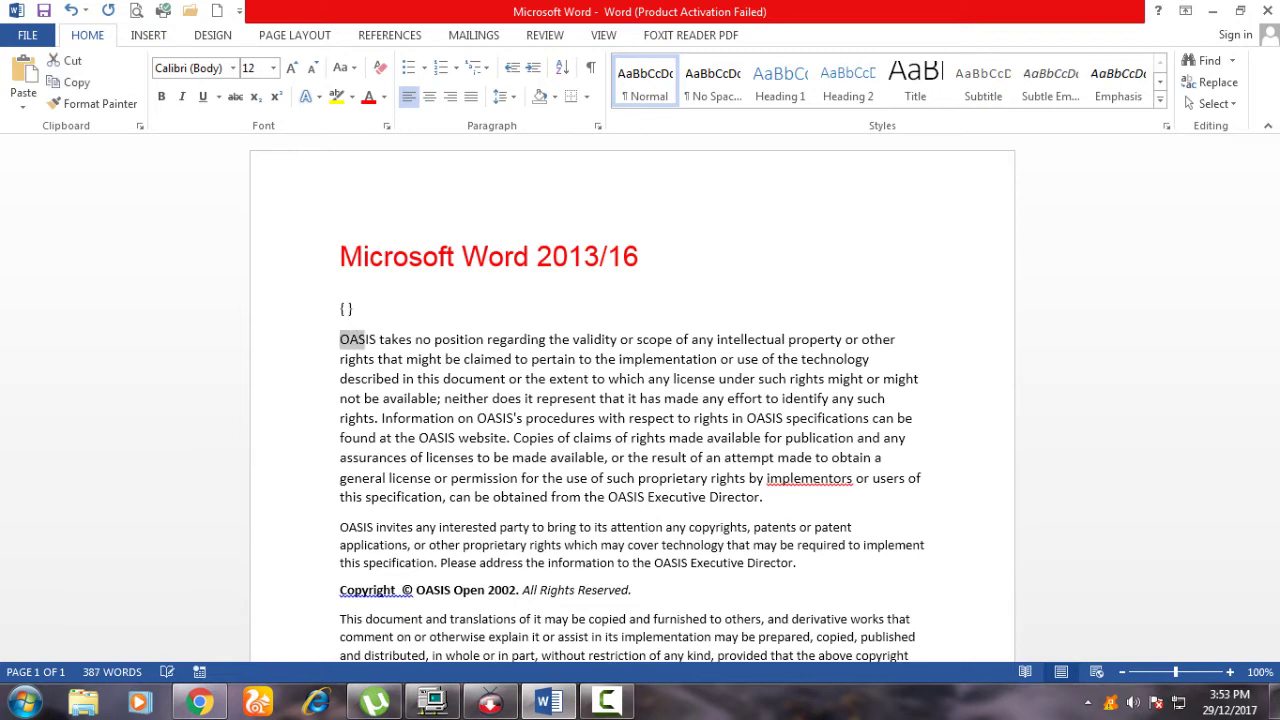
{"action": "key", "text": "shift+Right"}
{"action": "key", "text": "shift+Right"}
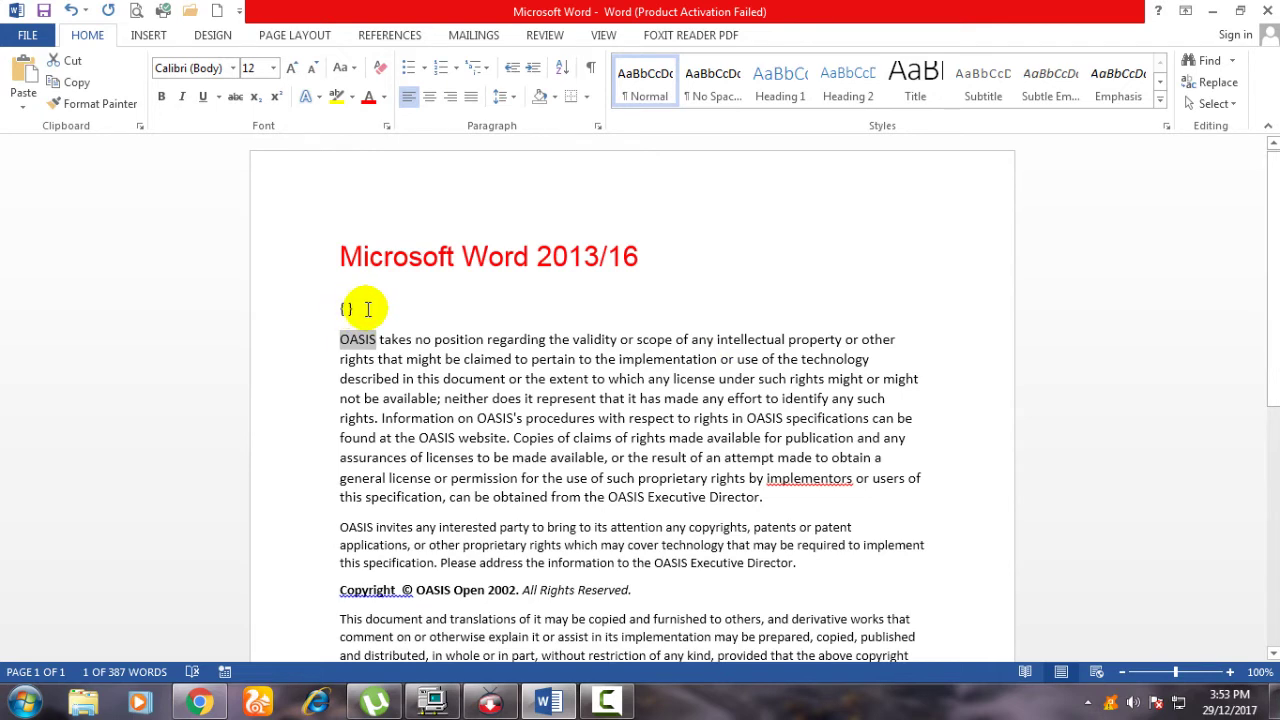
{"action": "key", "text": "ctrl+bracketright"}
{"action": "key", "text": "ctrl+bracketright"}
{"action": "key", "text": "ctrl+bracketright"}
{"action": "key", "text": "ctrl+bracketright"}
{"action": "key", "text": "ctrl+bracketright"}
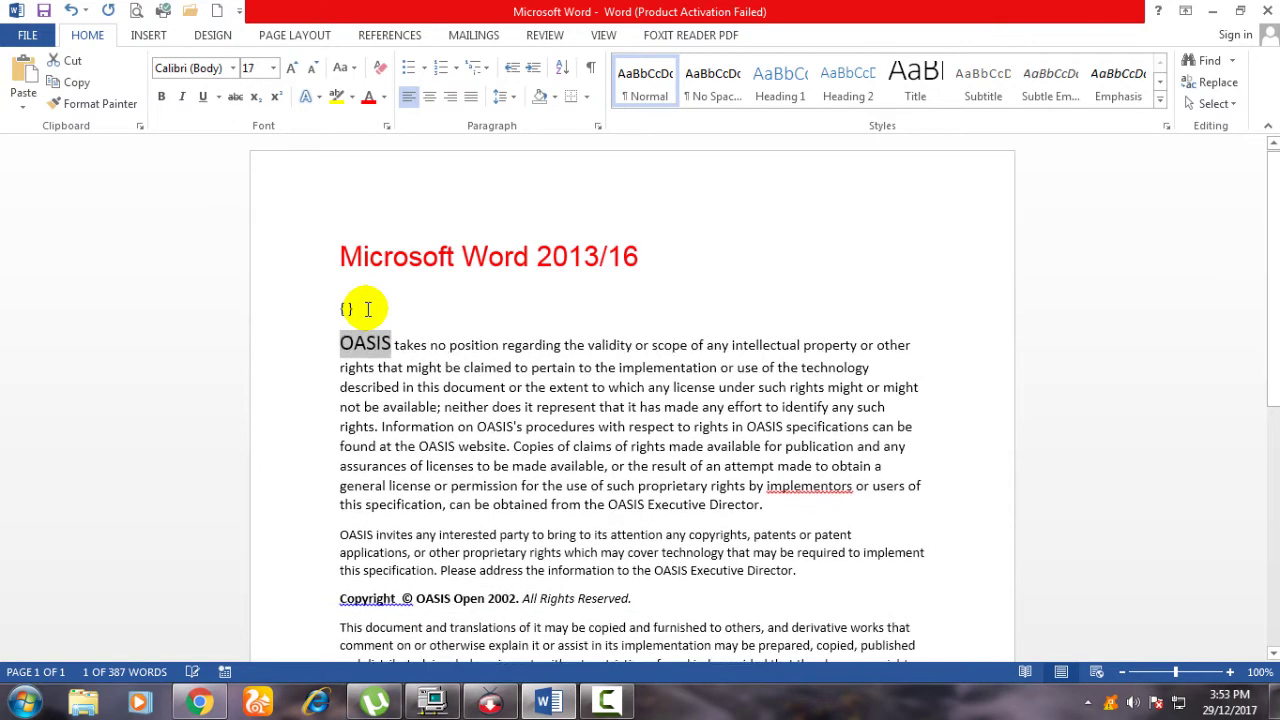
{"action": "key", "text": "ctrl+bracketright"}
{"action": "key", "text": "ctrl+bracketright"}
{"action": "key", "text": "ctrl+bracketright"}
{"action": "key", "text": "ctrl+bracketright"}
{"action": "key", "text": "ctrl+bracketright"}
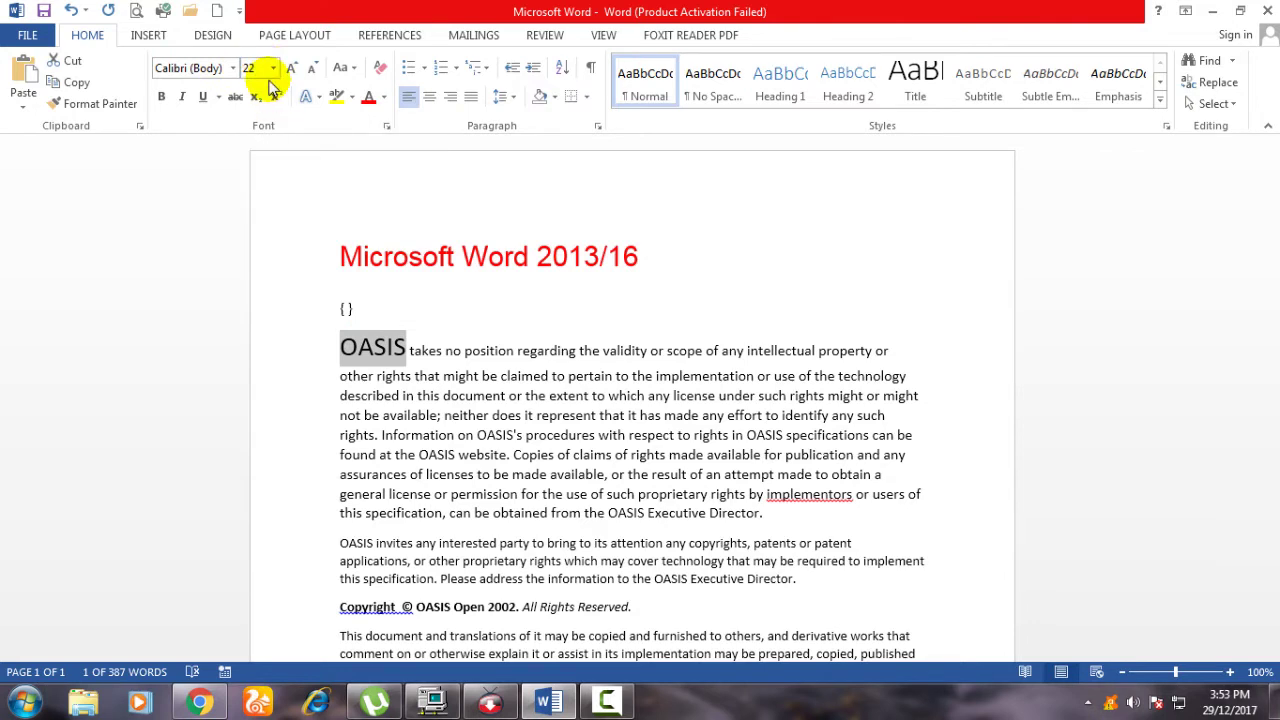
{"action": "key", "text": "ctrl+bracketright"}
{"action": "key", "text": "ctrl+bracketright"}
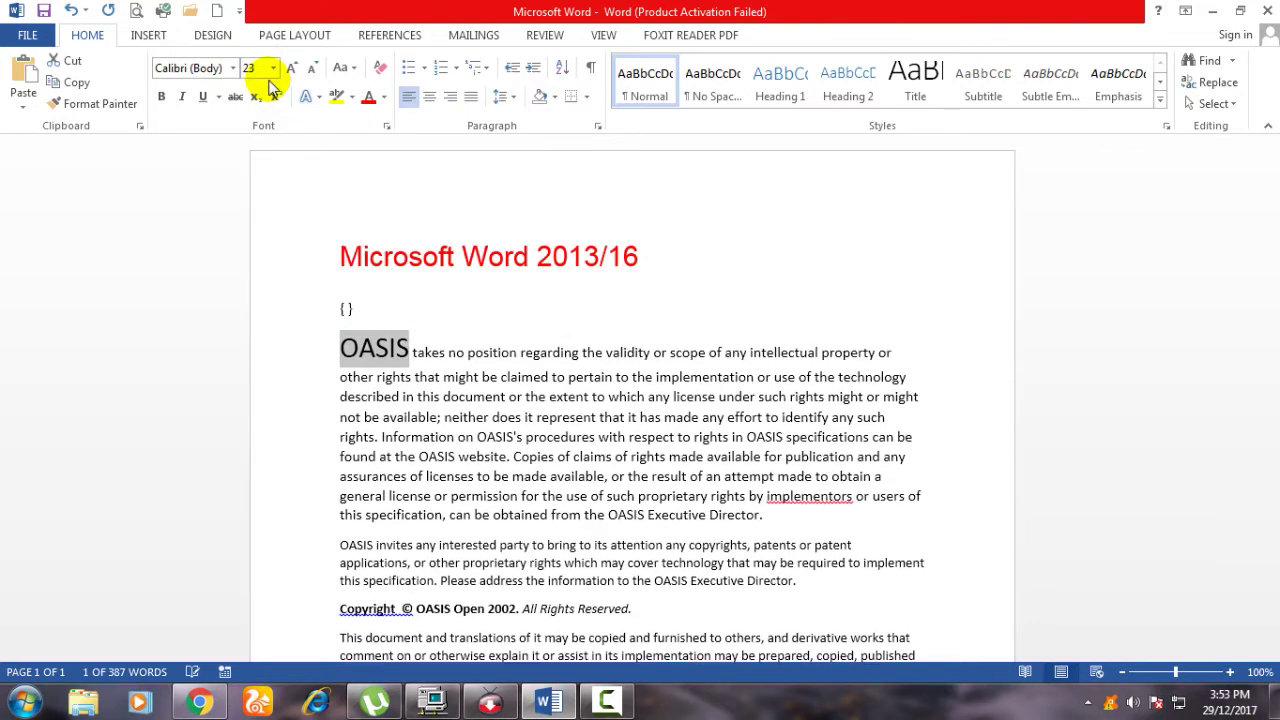
{"action": "key", "text": "ctrl+bracketright"}
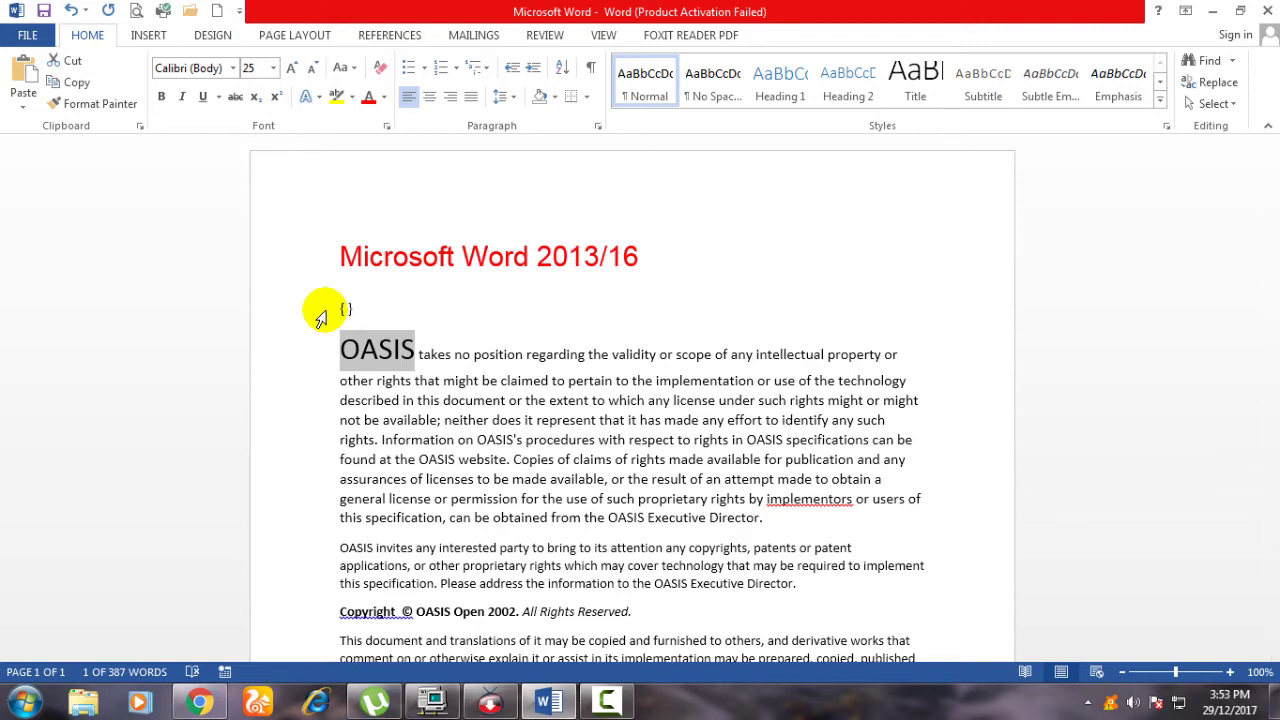
{"action": "key", "text": "ctrl+bracketleft"}
{"action": "key", "text": "ctrl+bracketleft"}
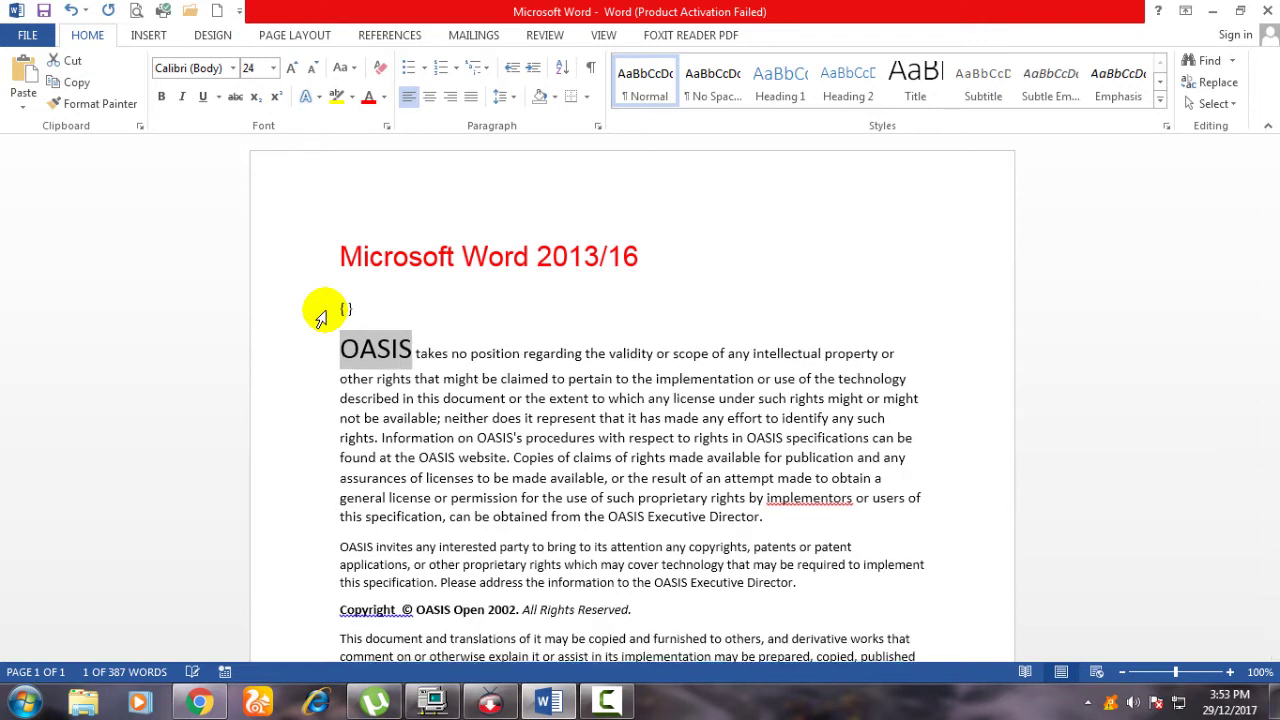
{"action": "key", "text": "ctrl+bracketleft"}
{"action": "key", "text": "ctrl+bracketleft"}
{"action": "key", "text": "ctrl+bracketleft"}
{"action": "key", "text": "ctrl+bracketleft"}
{"action": "key", "text": "ctrl+bracketleft"}
{"action": "key", "text": "ctrl+bracketleft"}
{"action": "key", "text": "ctrl+bracketleft"}
{"action": "key", "text": "ctrl+bracketleft"}
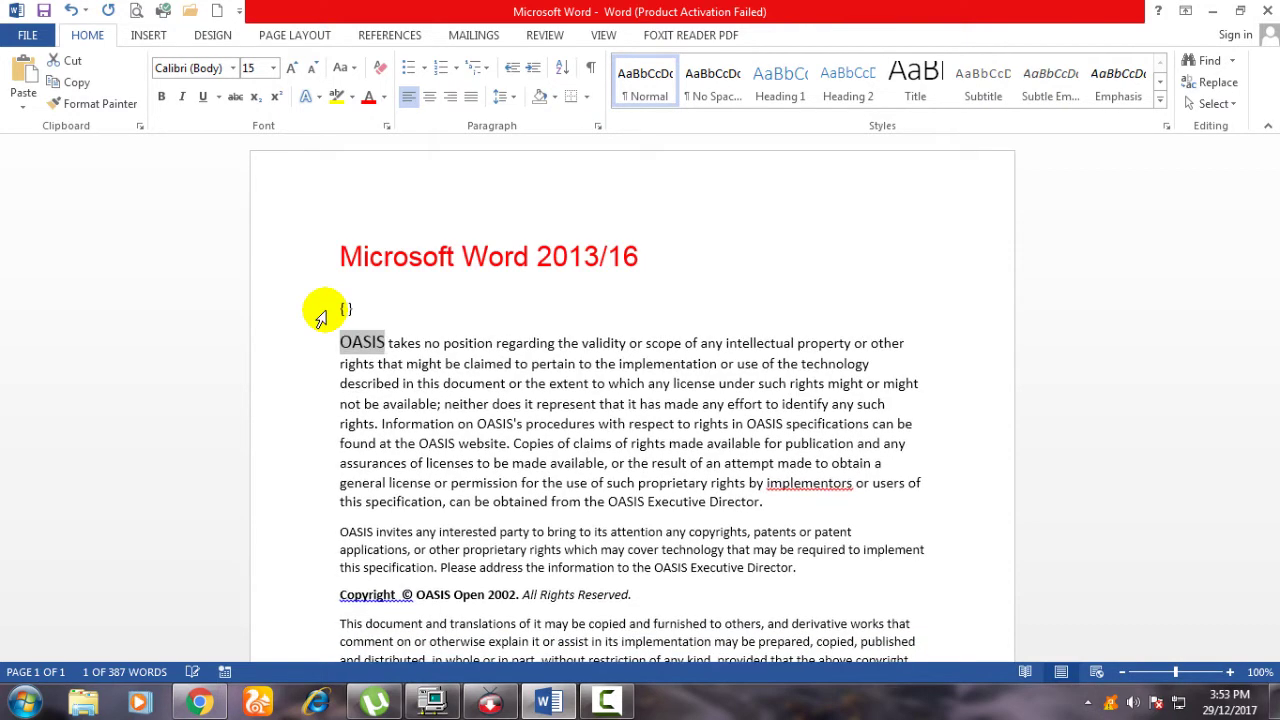
{"action": "key", "text": "ctrl+bracketleft"}
{"action": "key", "text": "ctrl+bracketleft"}
{"action": "key", "text": "ctrl+bracketleft"}
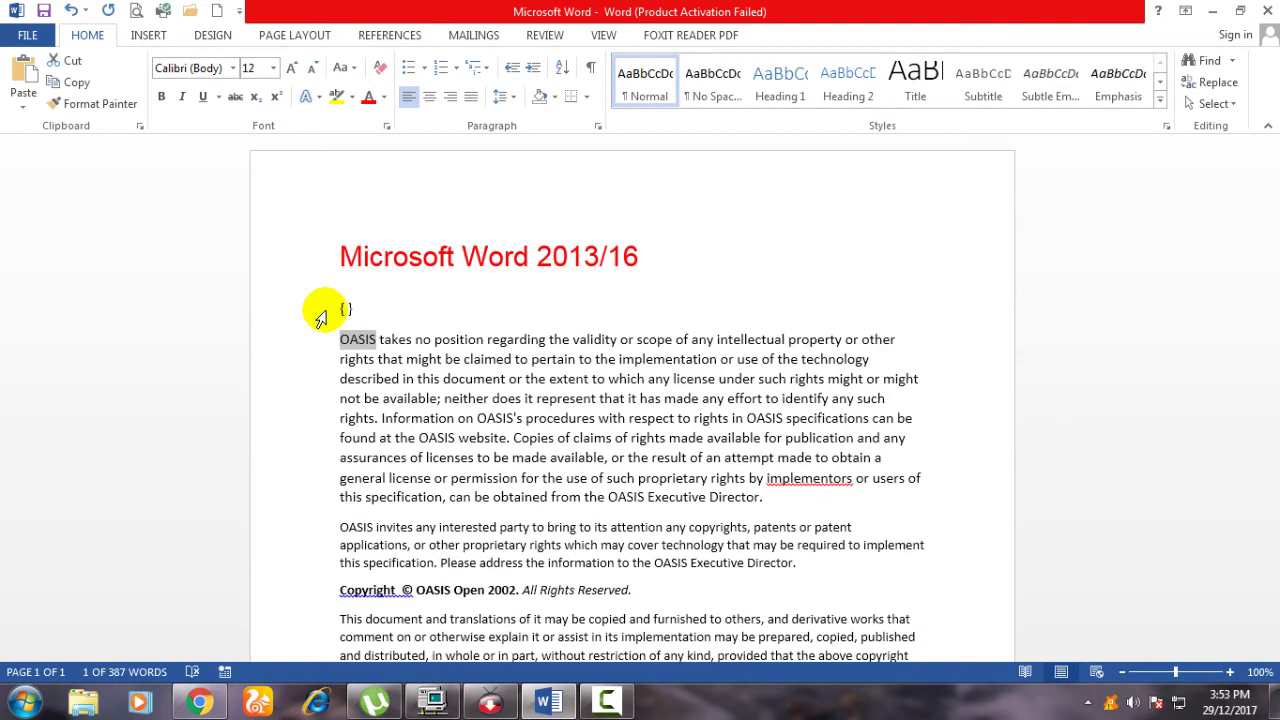
{"action": "left_click", "coordinate": [357, 334]}
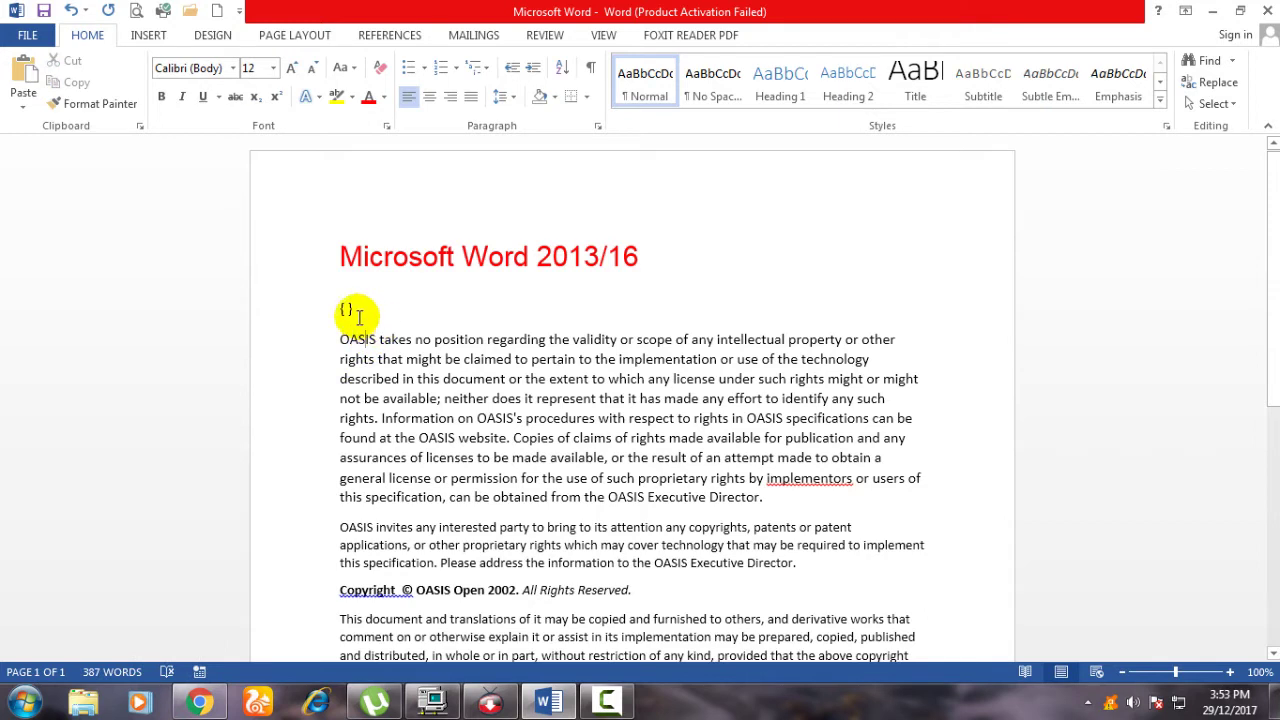
Bold 'OASIS takes no position regarding the' and 'rights that might be claimed'.
{"action": "left_click_drag", "start_coordinate": [341, 340], "coordinate": [568, 341]}
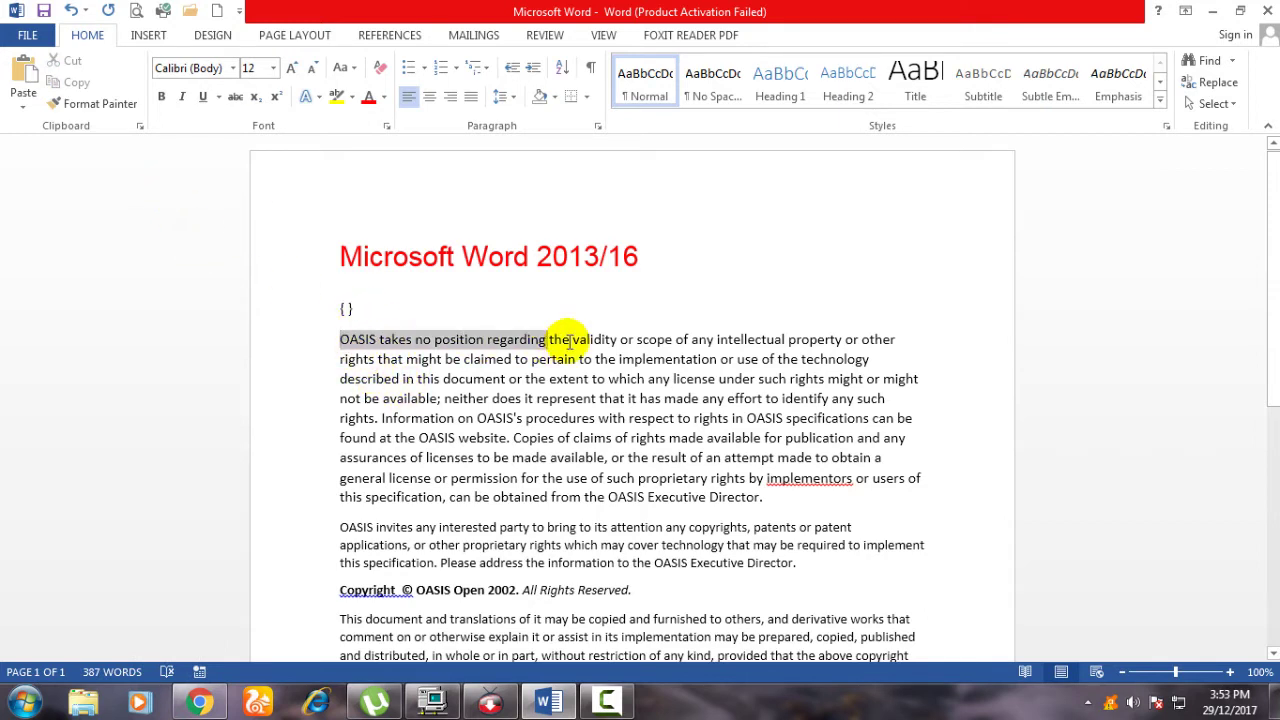
{"action": "left_click", "coordinate": [161, 97]}
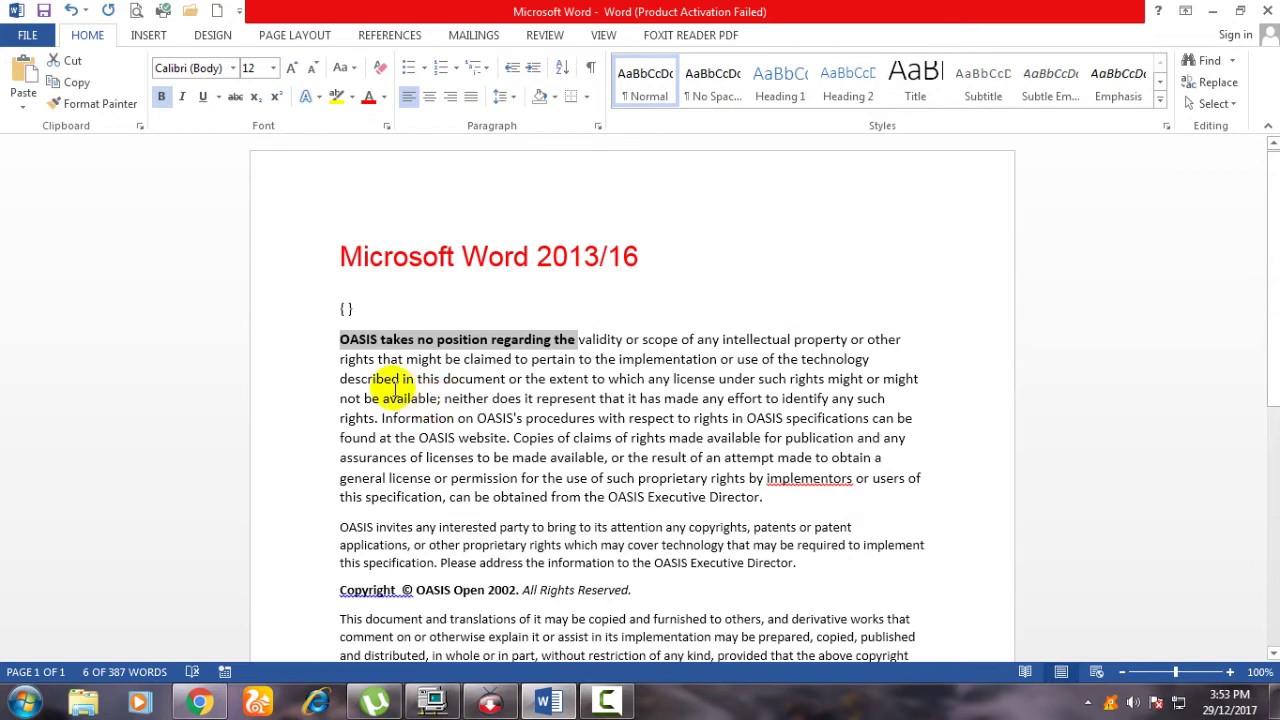
{"action": "left_click_drag", "start_coordinate": [340, 359], "coordinate": [532, 362]}
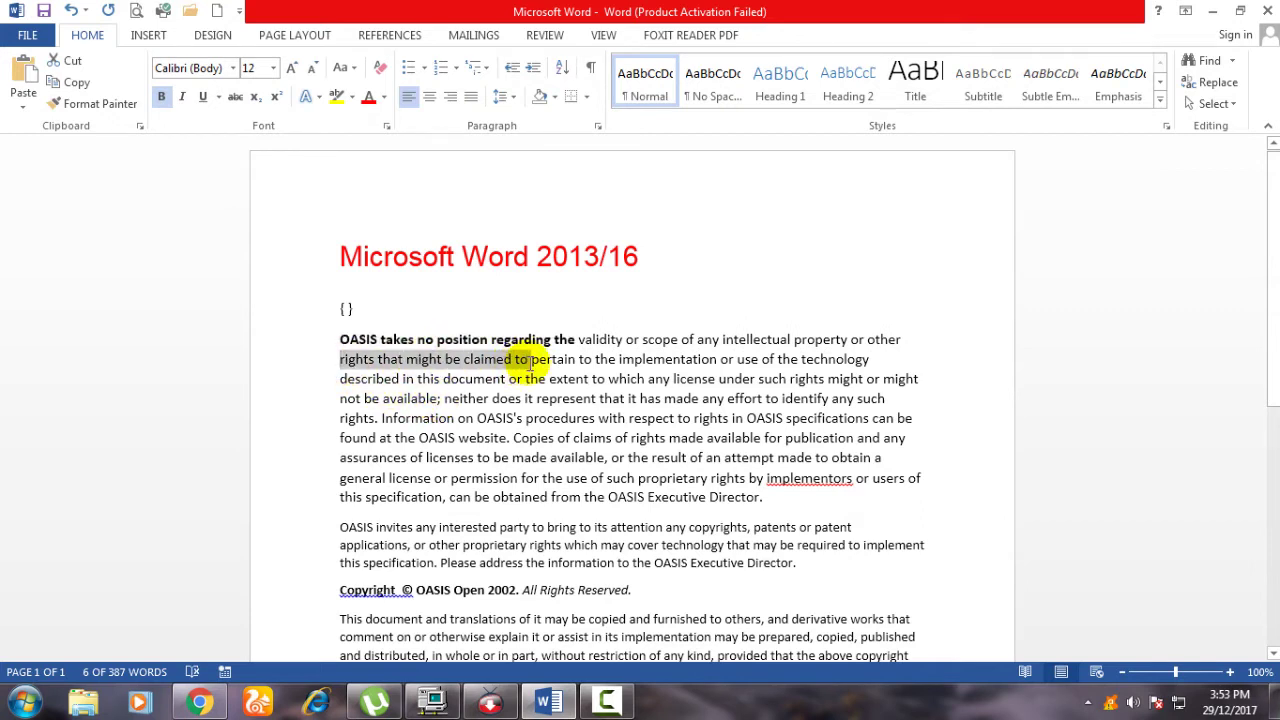
{"action": "key", "text": "ctrl+b"}
{"action": "left_click", "coordinate": [516, 412]}
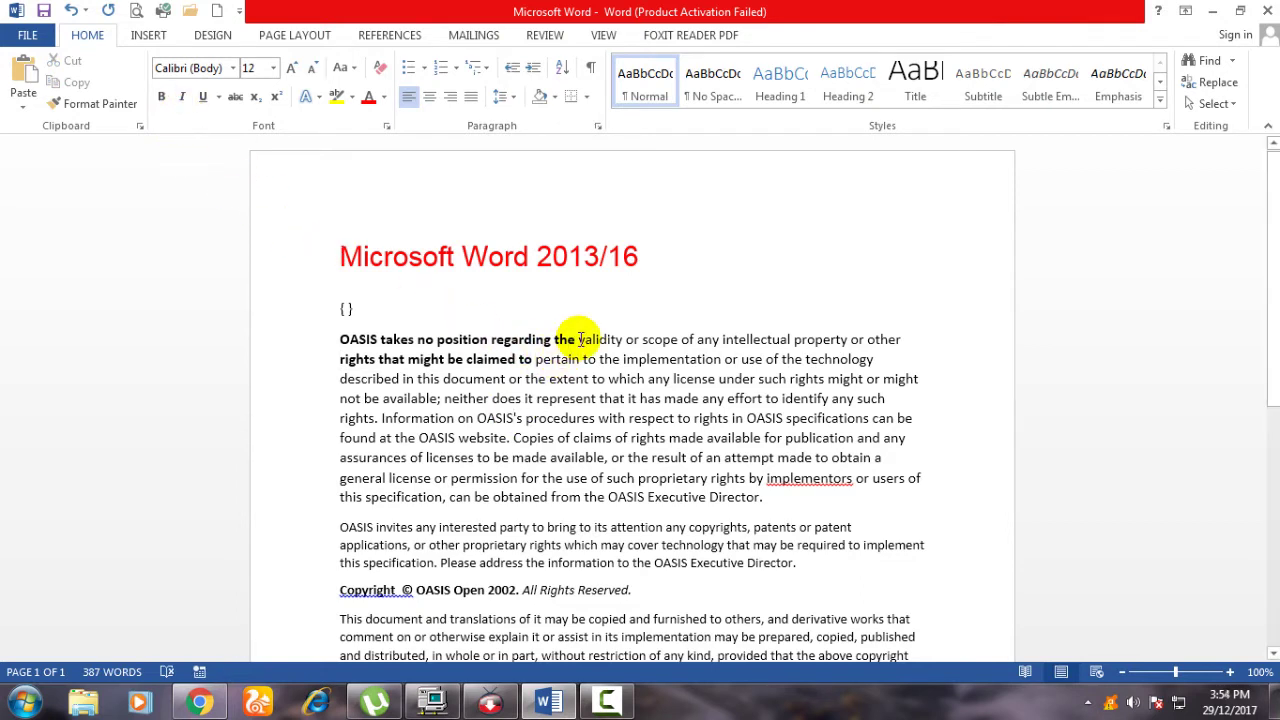
Italicize 'validity or scope of any' and 'pertain to the implementation'.
{"action": "left_click_drag", "start_coordinate": [578, 340], "coordinate": [720, 340]}
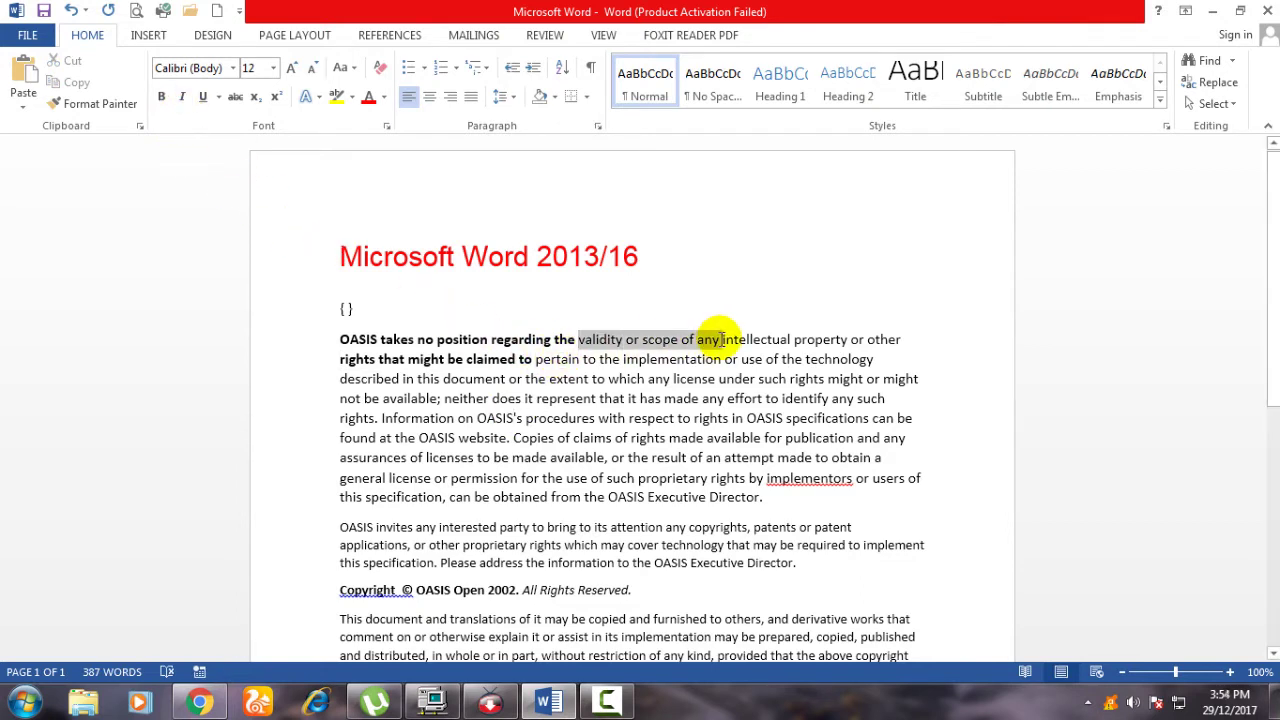
{"action": "left_click", "coordinate": [182, 96]}
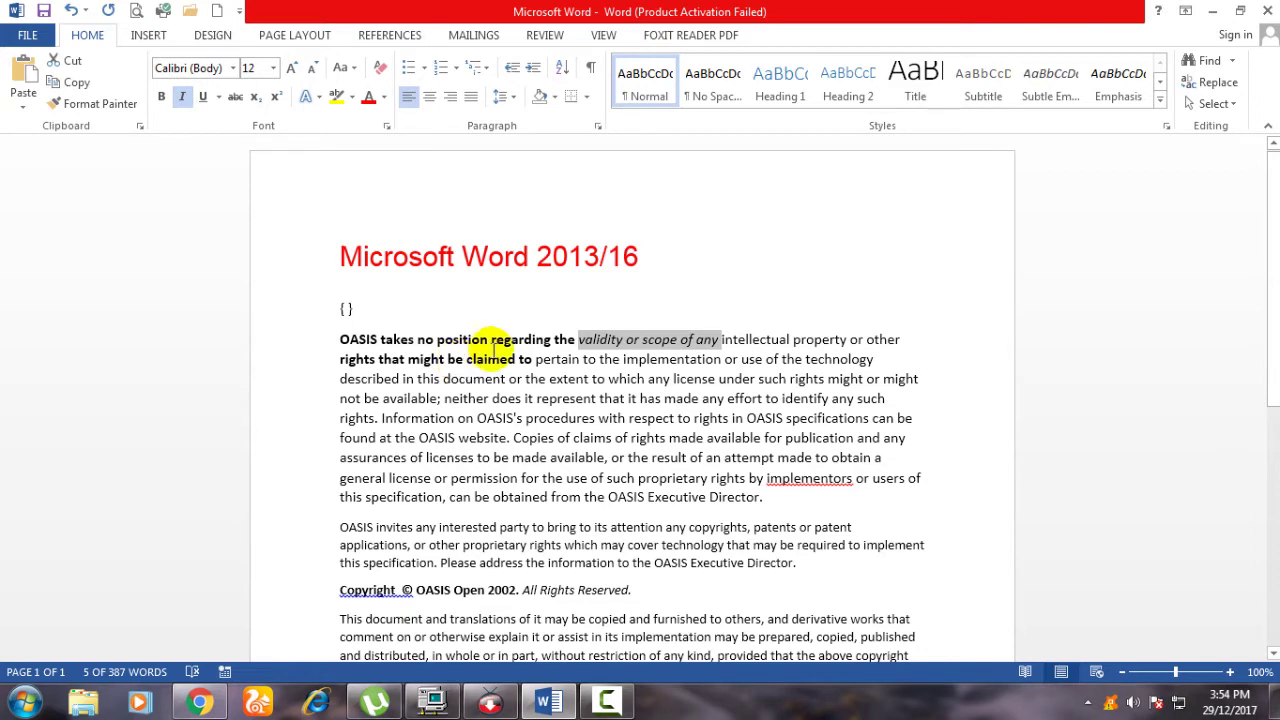
{"action": "left_click_drag", "start_coordinate": [536, 359], "coordinate": [720, 362]}
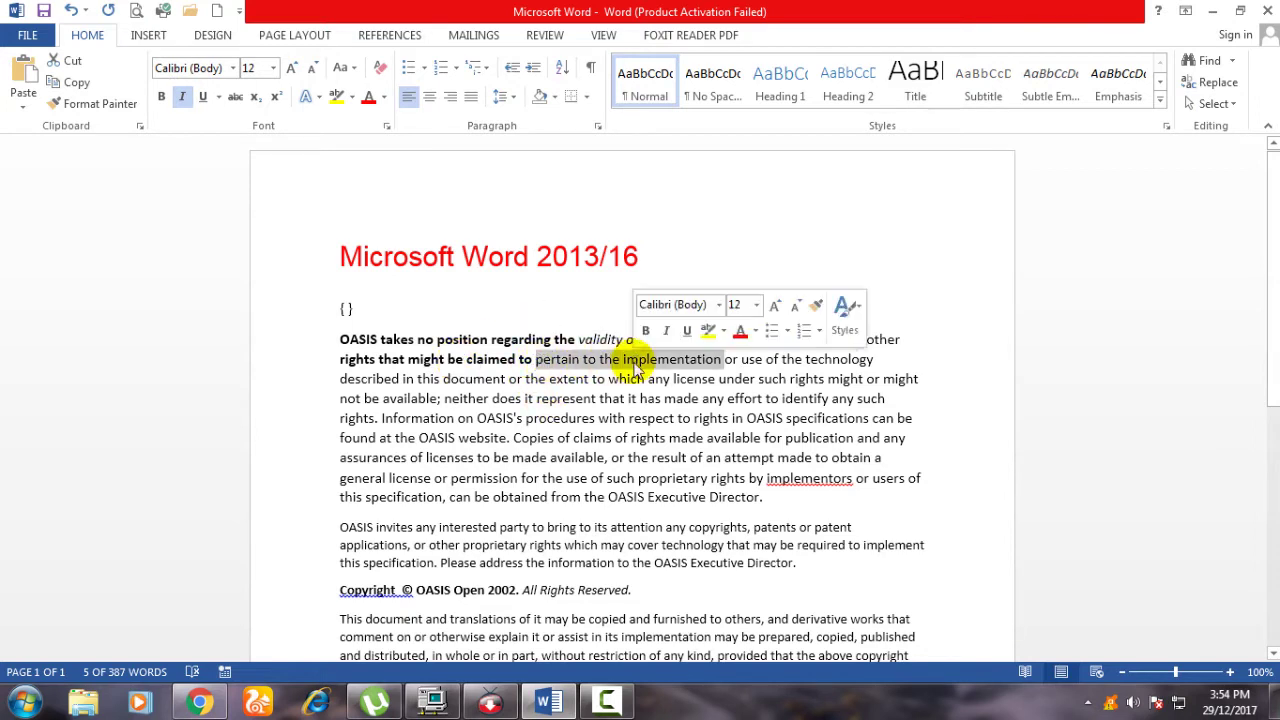
{"action": "key", "text": "ctrl+i"}
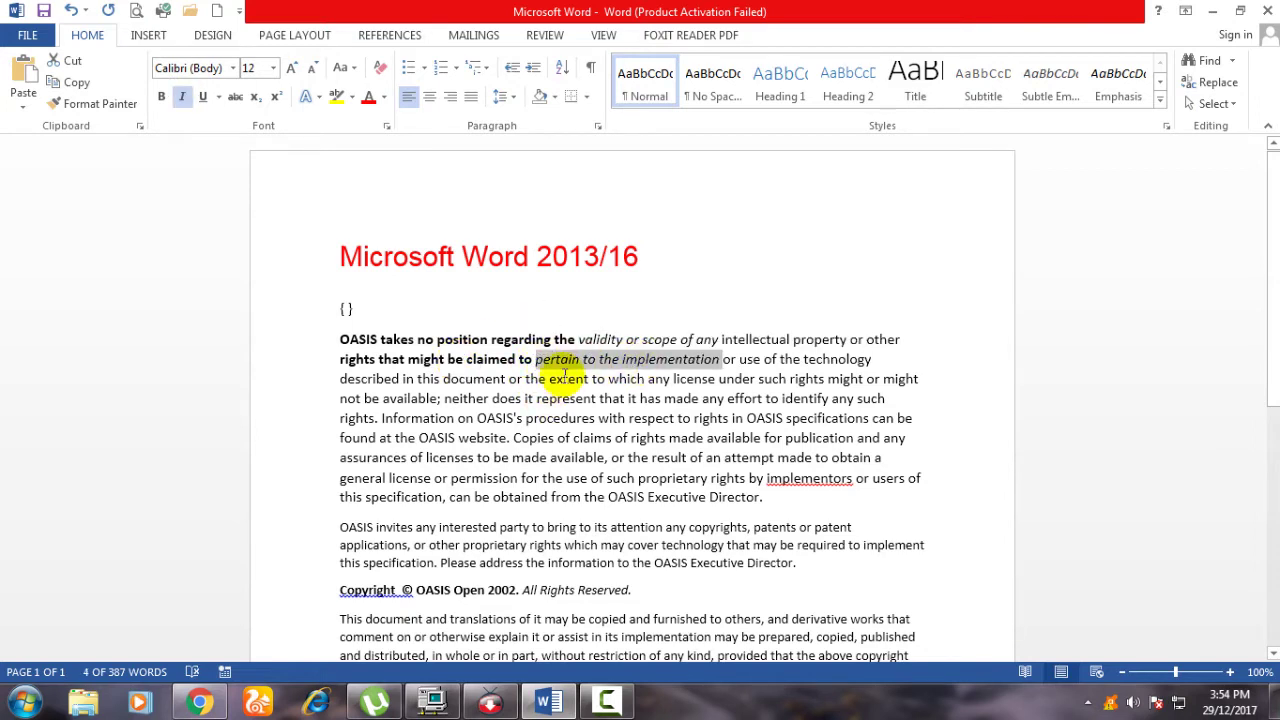
{"action": "left_click_drag", "start_coordinate": [662, 378], "coordinate": [670, 379]}
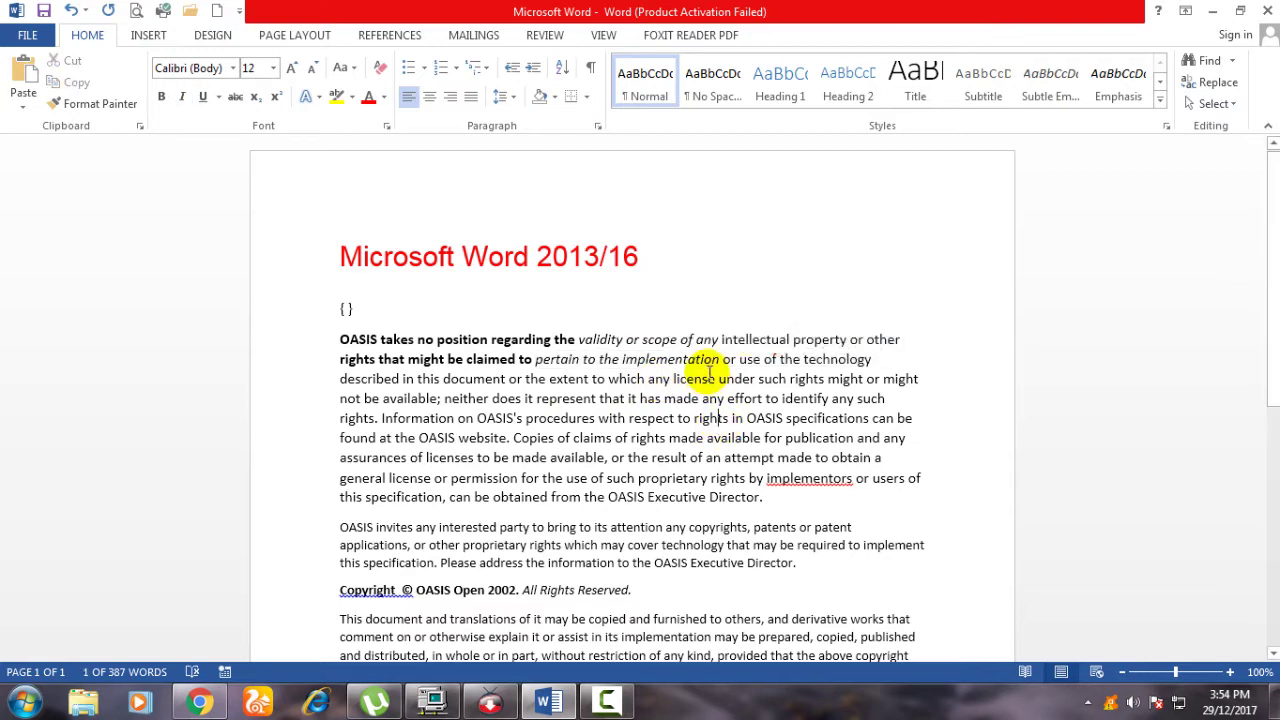
{"action": "left_click_drag", "start_coordinate": [746, 339], "coordinate": [722, 339]}
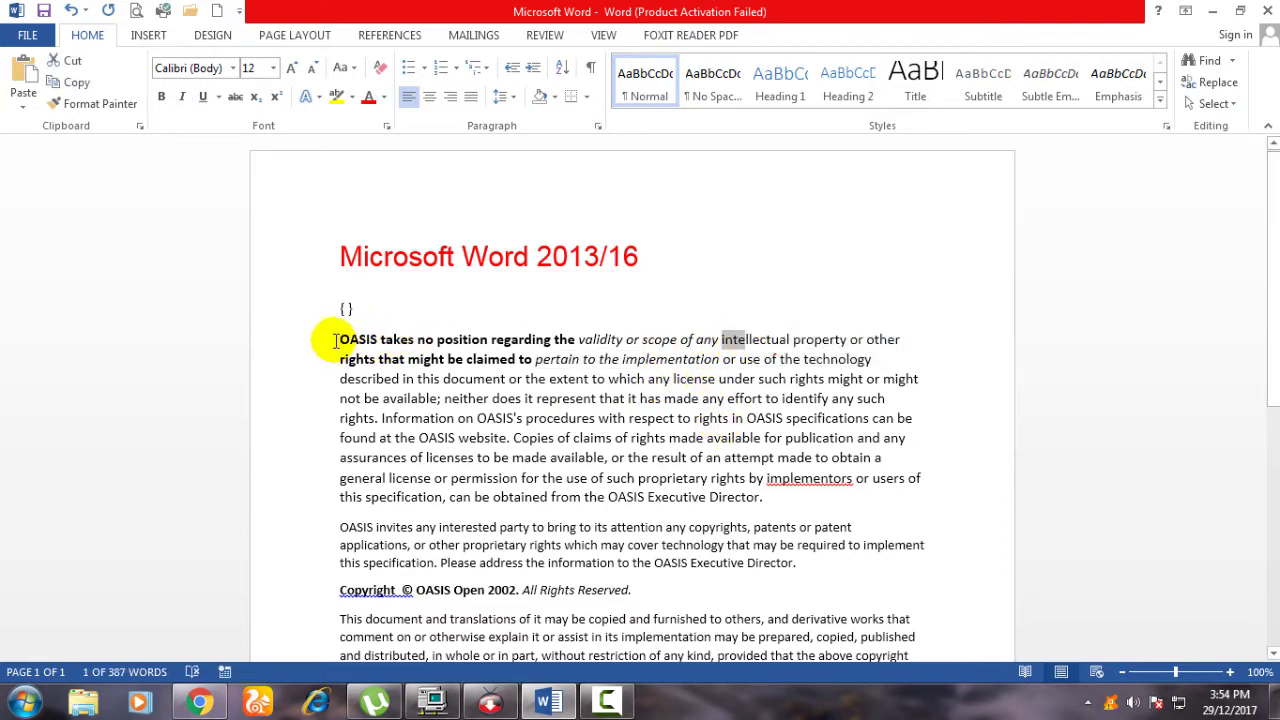
Underline the paragraph's first two lines and remove the { } placeholder.
{"action": "left_click_drag", "start_coordinate": [338, 339], "coordinate": [888, 340]}
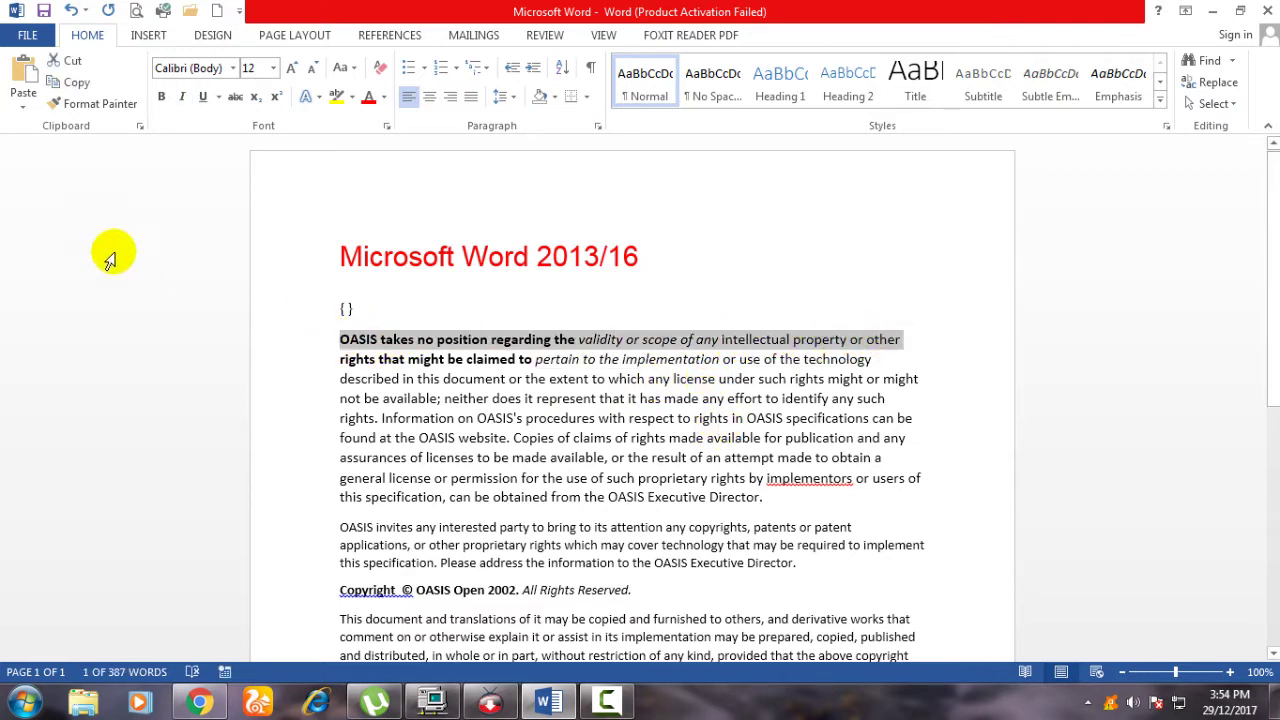
{"action": "left_click", "coordinate": [202, 96]}
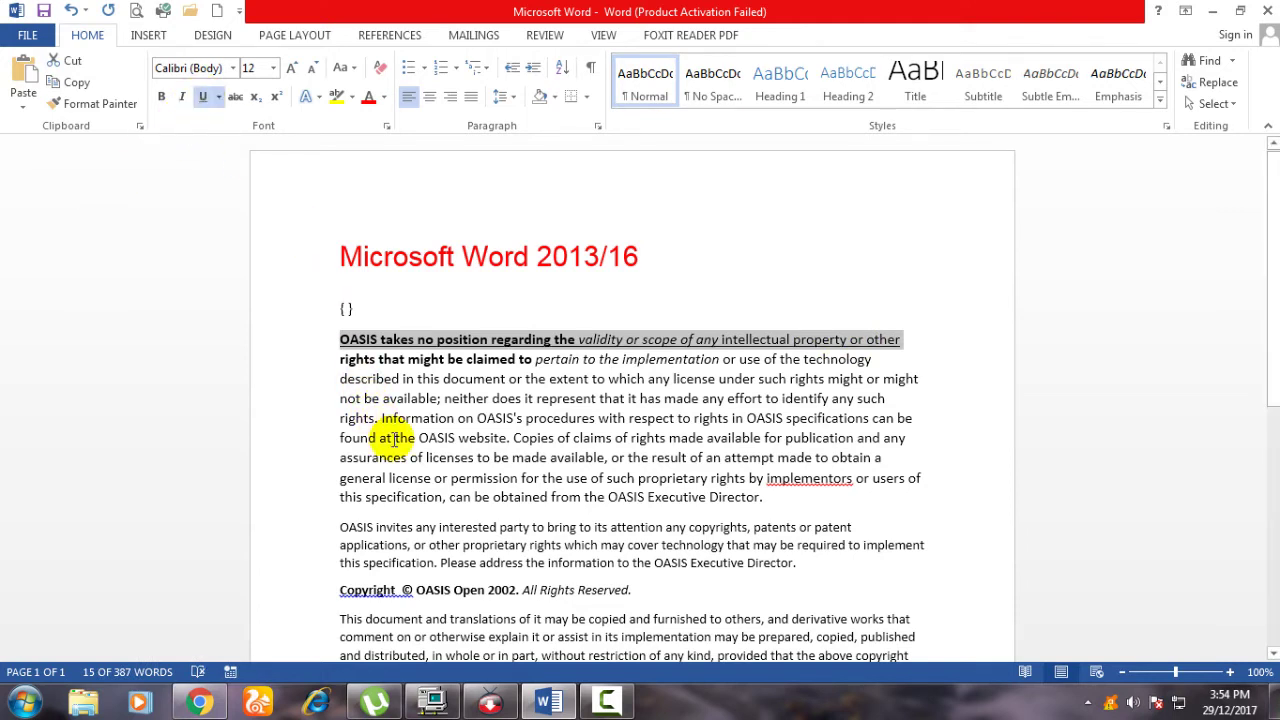
{"action": "left_click_drag", "start_coordinate": [338, 360], "coordinate": [850, 366]}
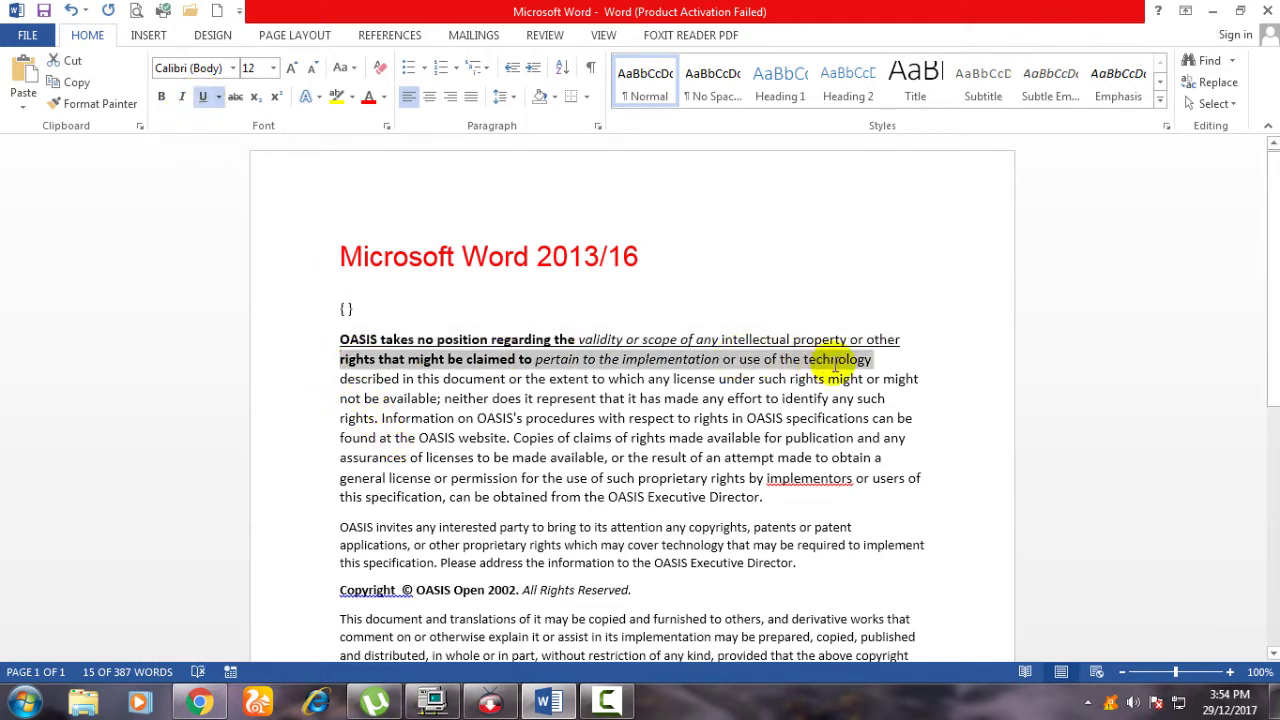
{"action": "key", "text": "ctrl+u"}
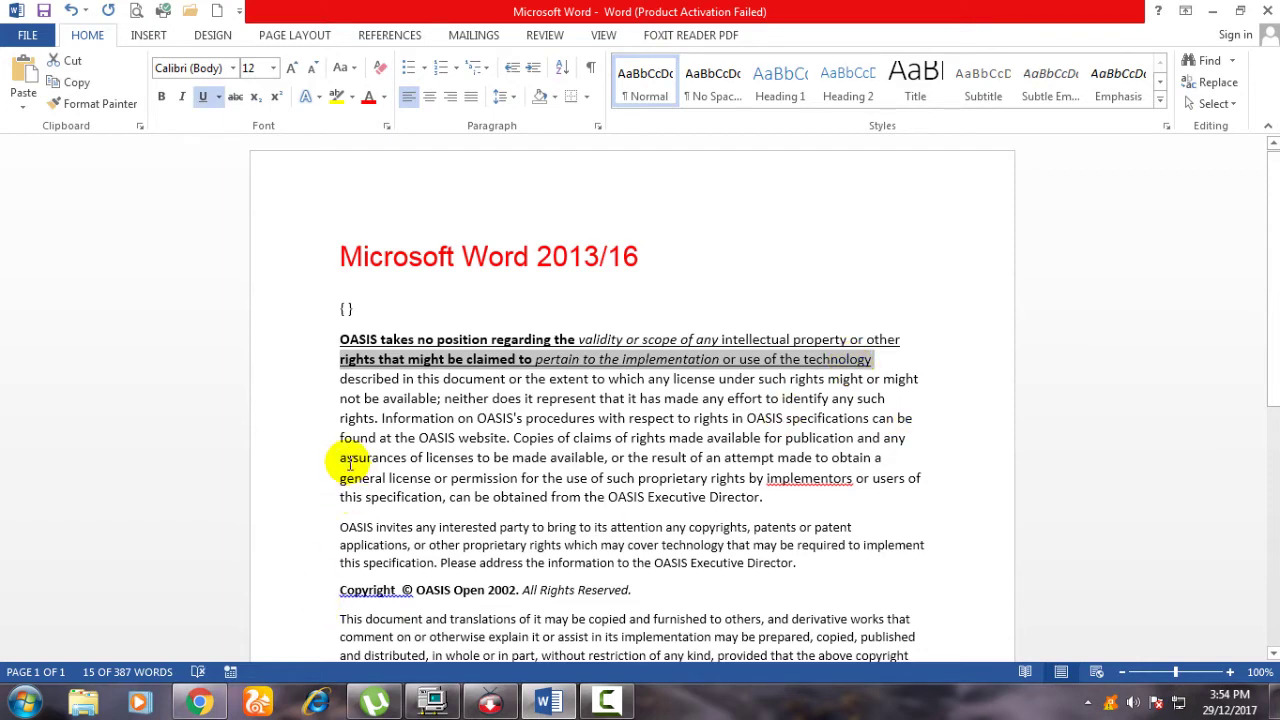
{"action": "key", "text": "alt+F9"}
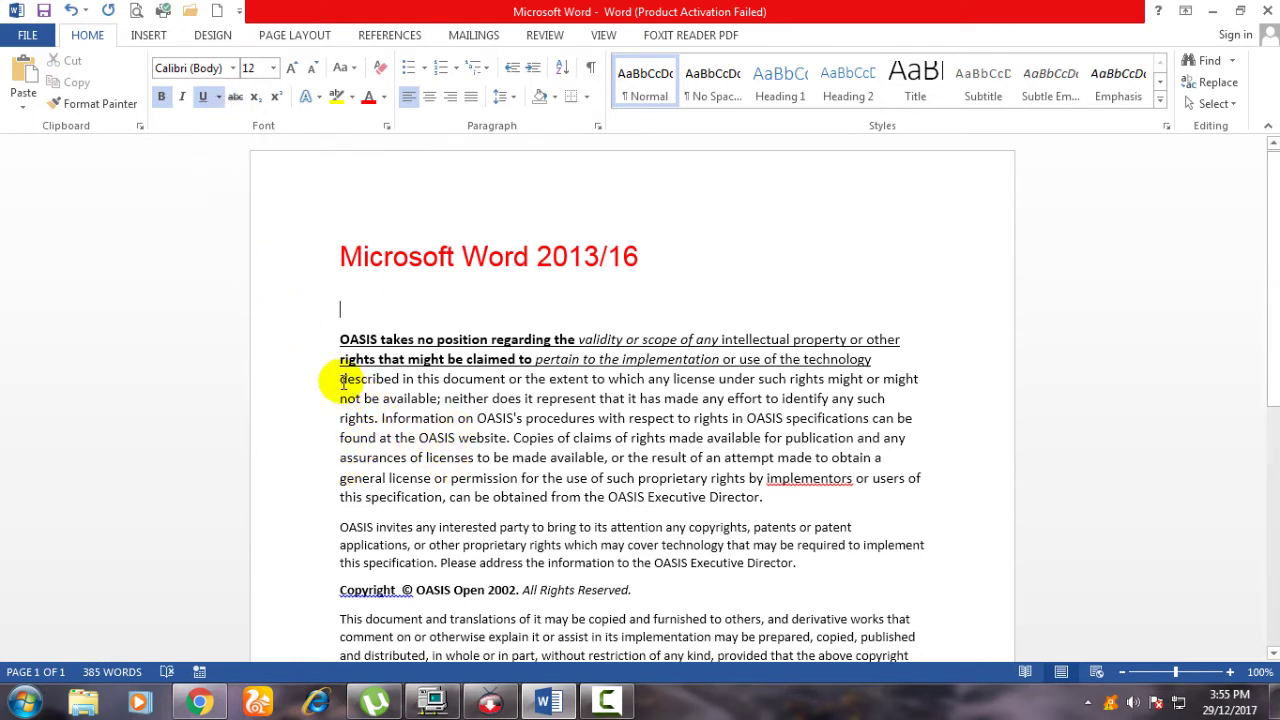
{"action": "left_click_drag", "start_coordinate": [365, 380], "coordinate": [787, 379]}
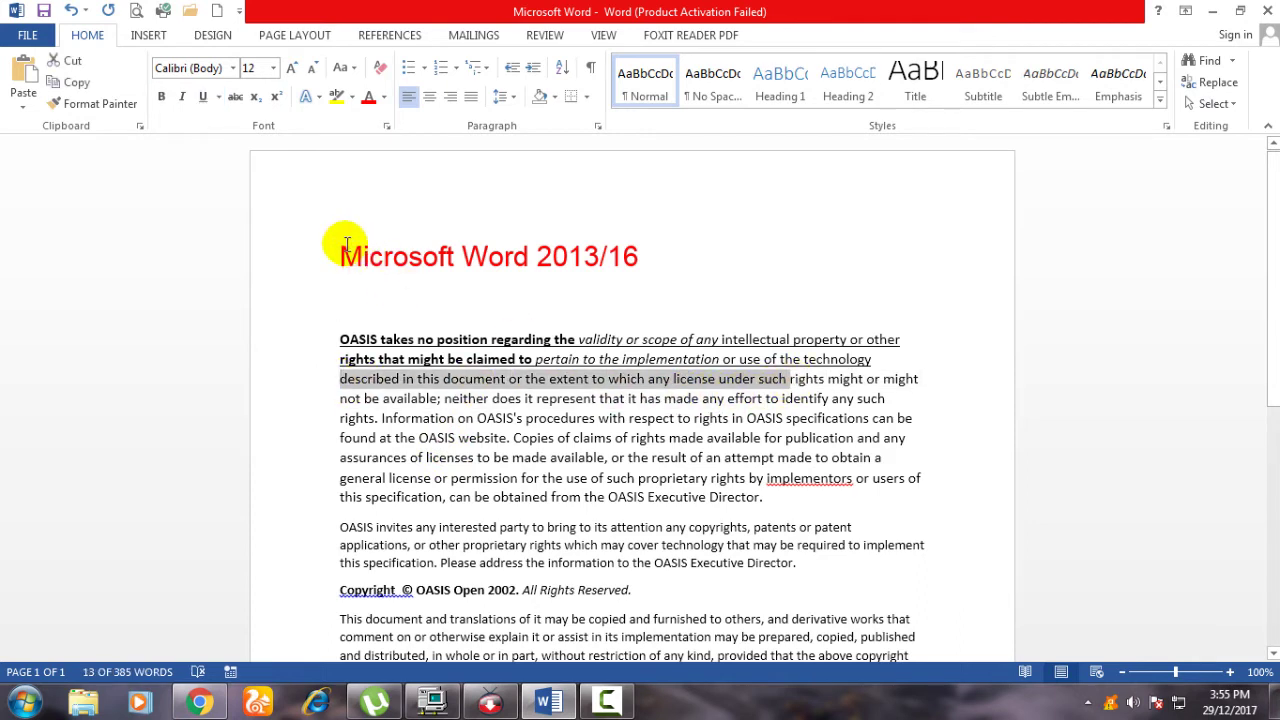
{"action": "left_click_drag", "start_coordinate": [340, 256], "coordinate": [640, 258]}
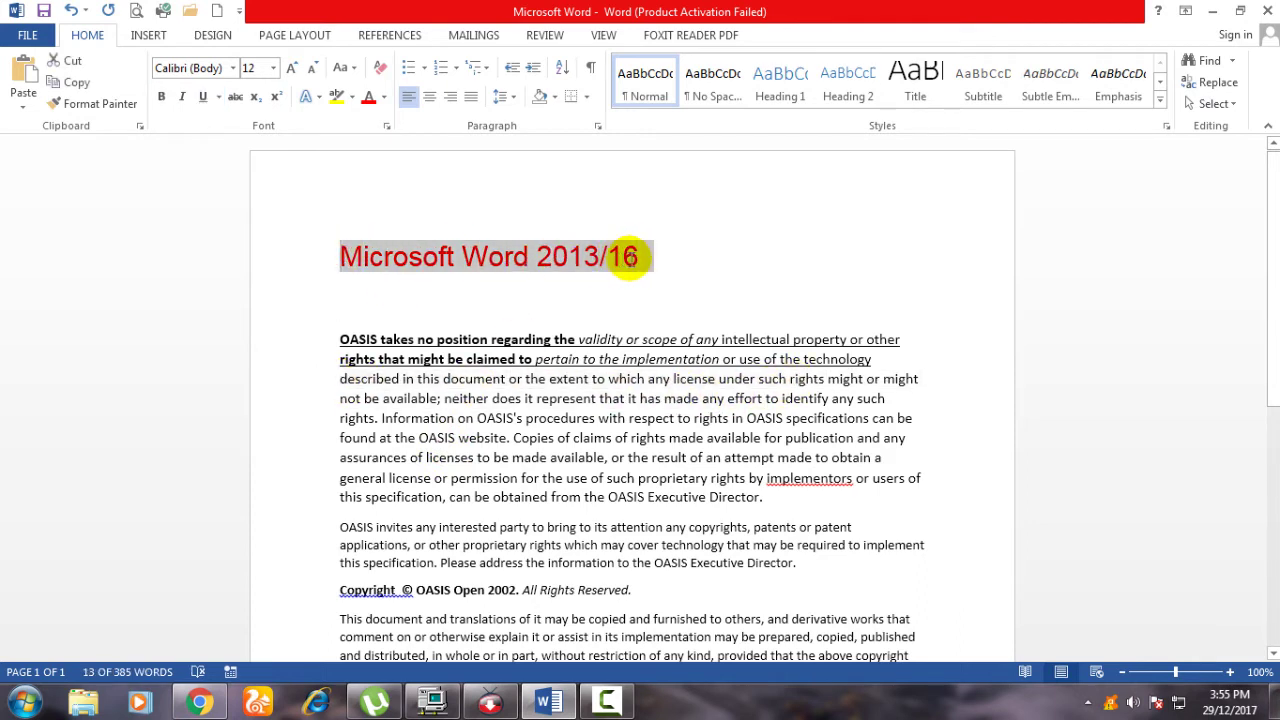
{"action": "left_click", "coordinate": [235, 97]}
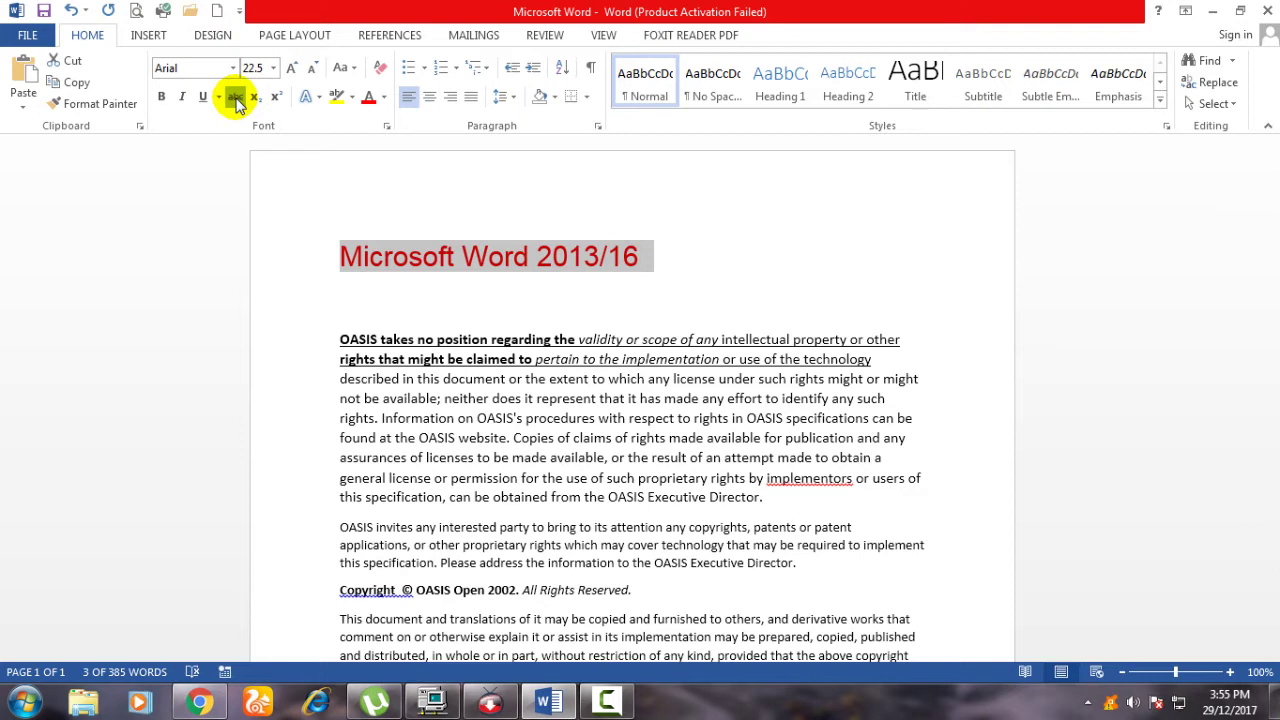
{"action": "left_click", "coordinate": [469, 339]}
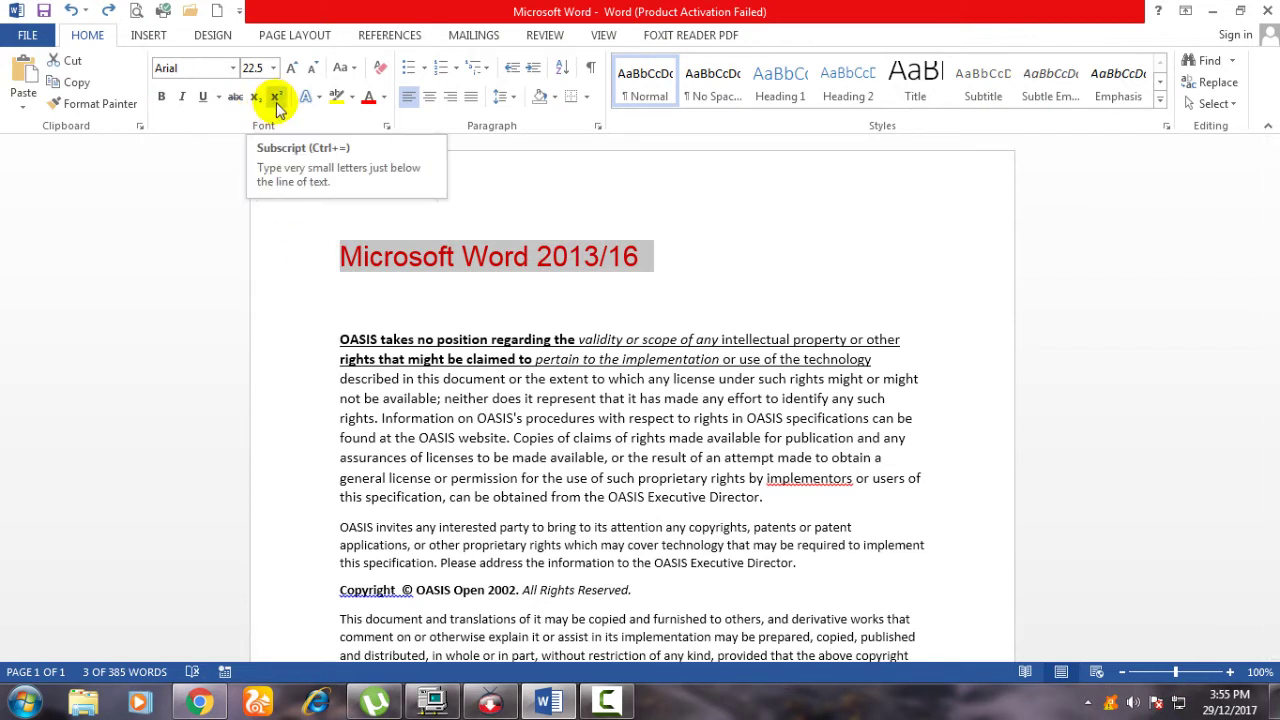
{"action": "left_click", "coordinate": [352, 295]}
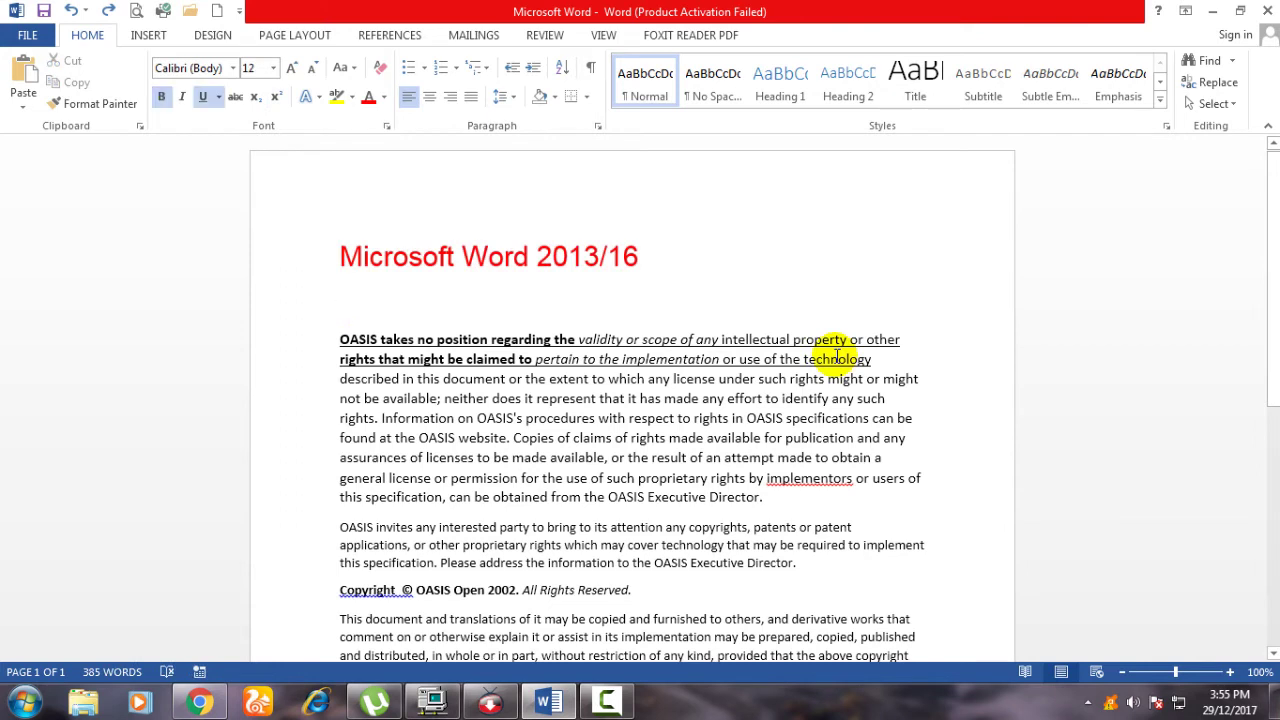
Type X2 under the title, make the 2 subscript, and enlarge X₂ to 35 pt.
{"action": "type", "text": "X"}
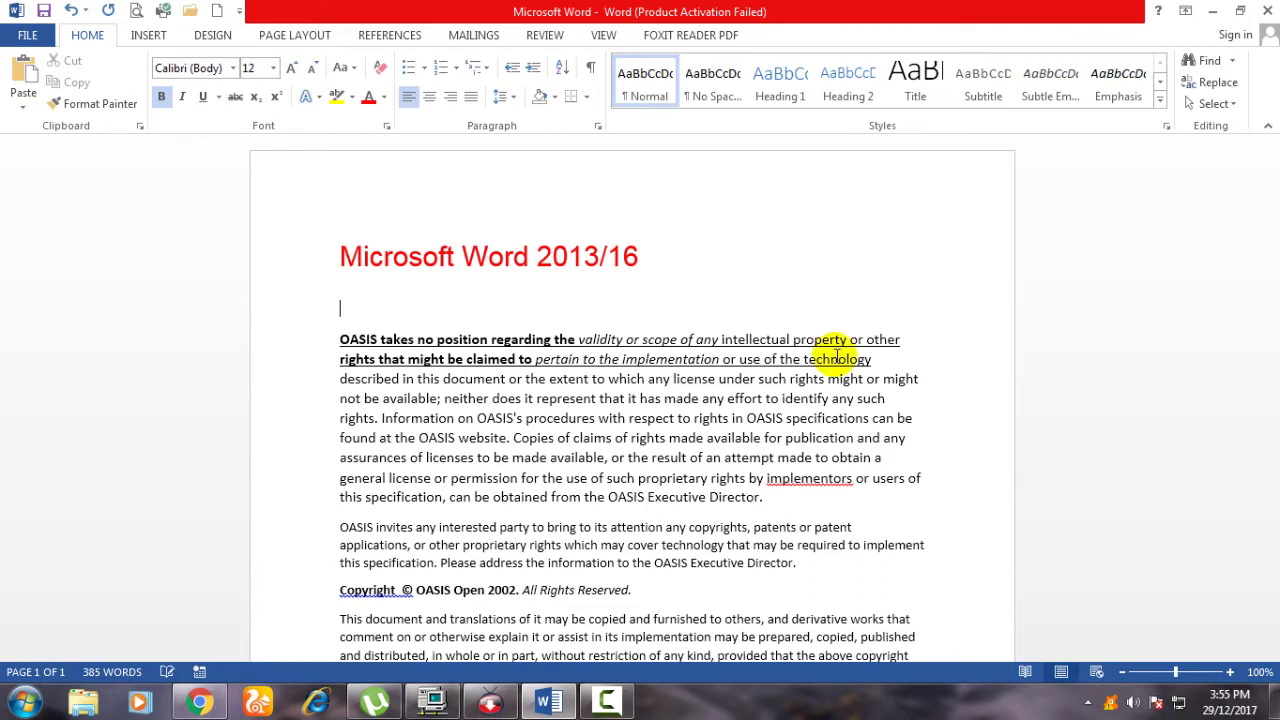
{"action": "type", "text": "X2"}
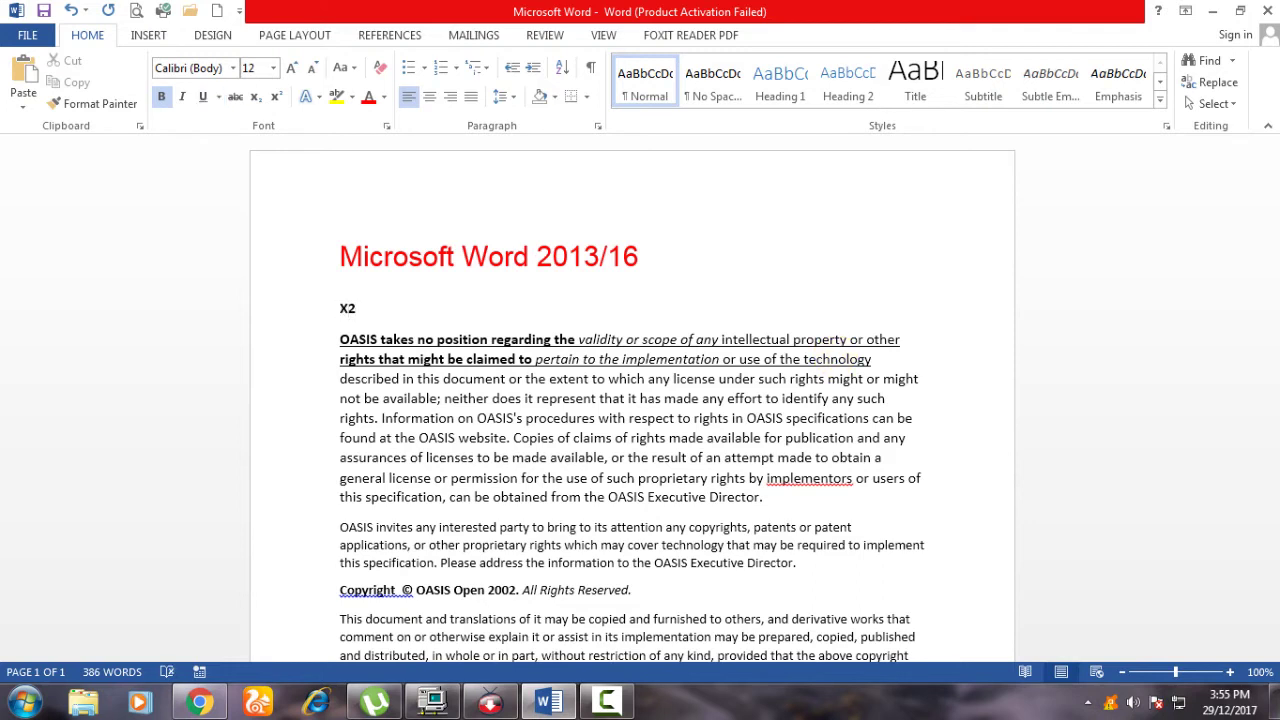
{"action": "left_click_drag", "start_coordinate": [348, 308], "coordinate": [356, 308]}
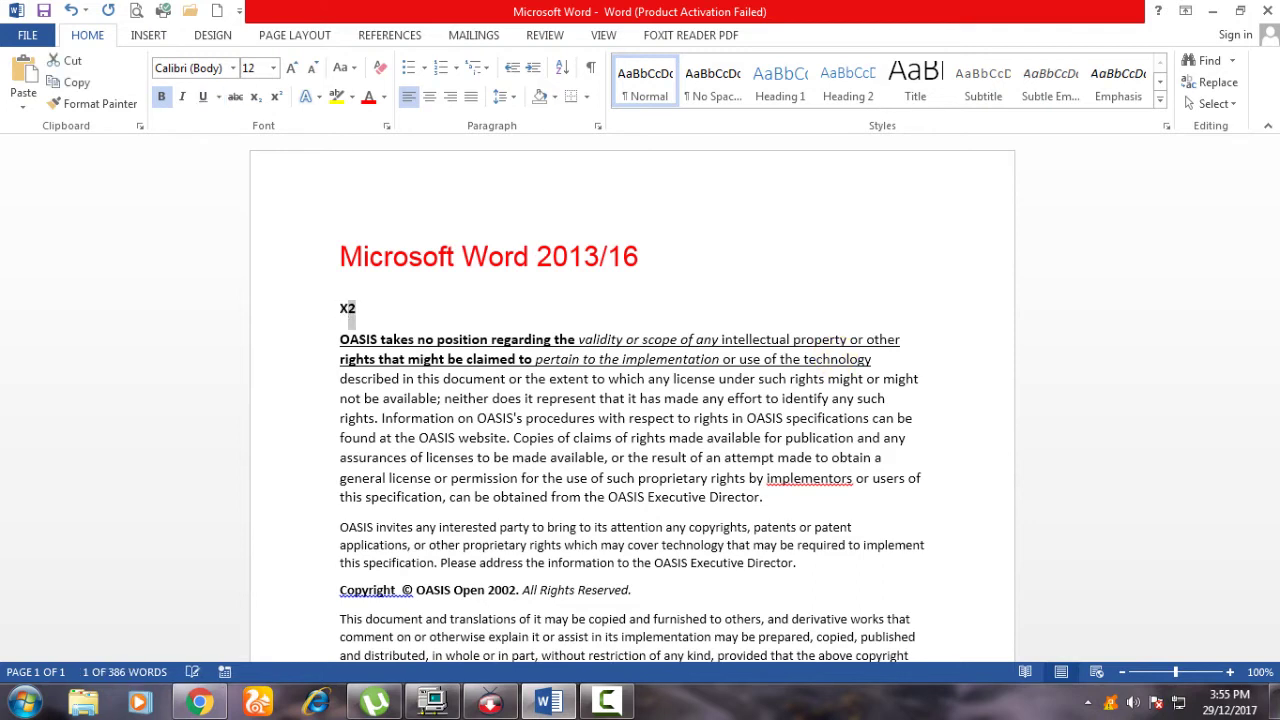
{"action": "left_click", "coordinate": [254, 100]}
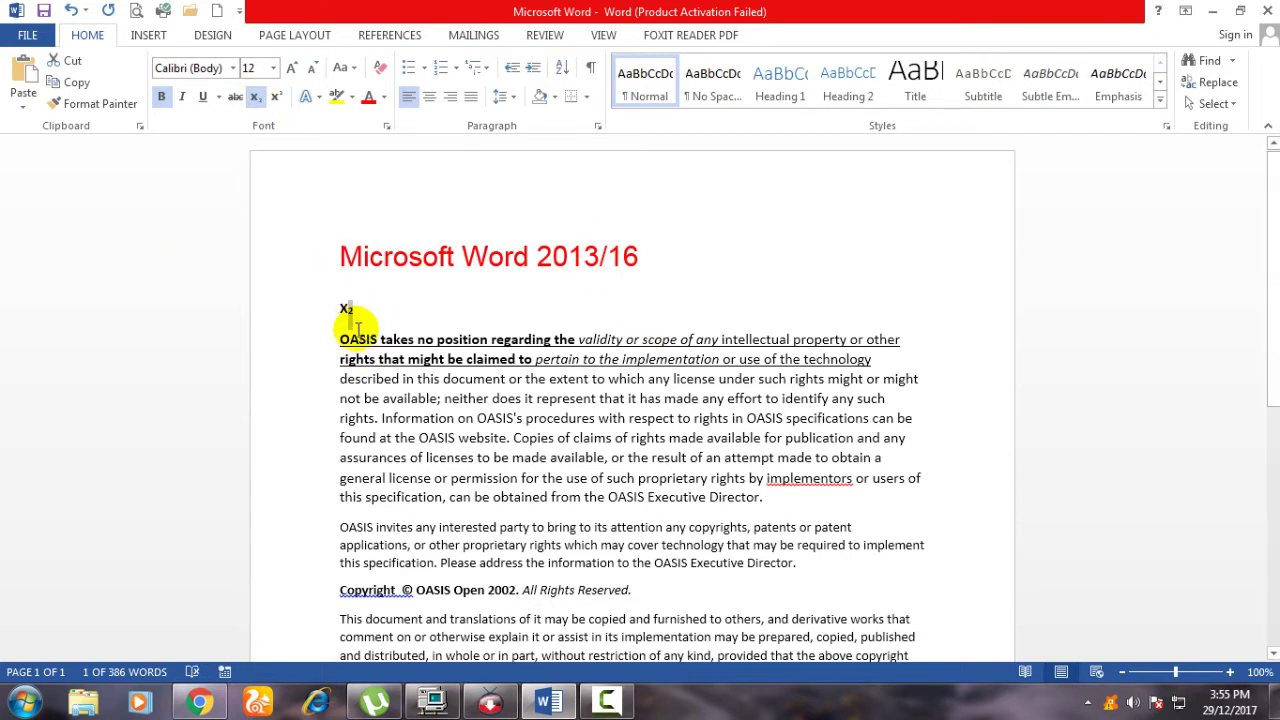
{"action": "left_click_drag", "start_coordinate": [338, 310], "coordinate": [364, 311]}
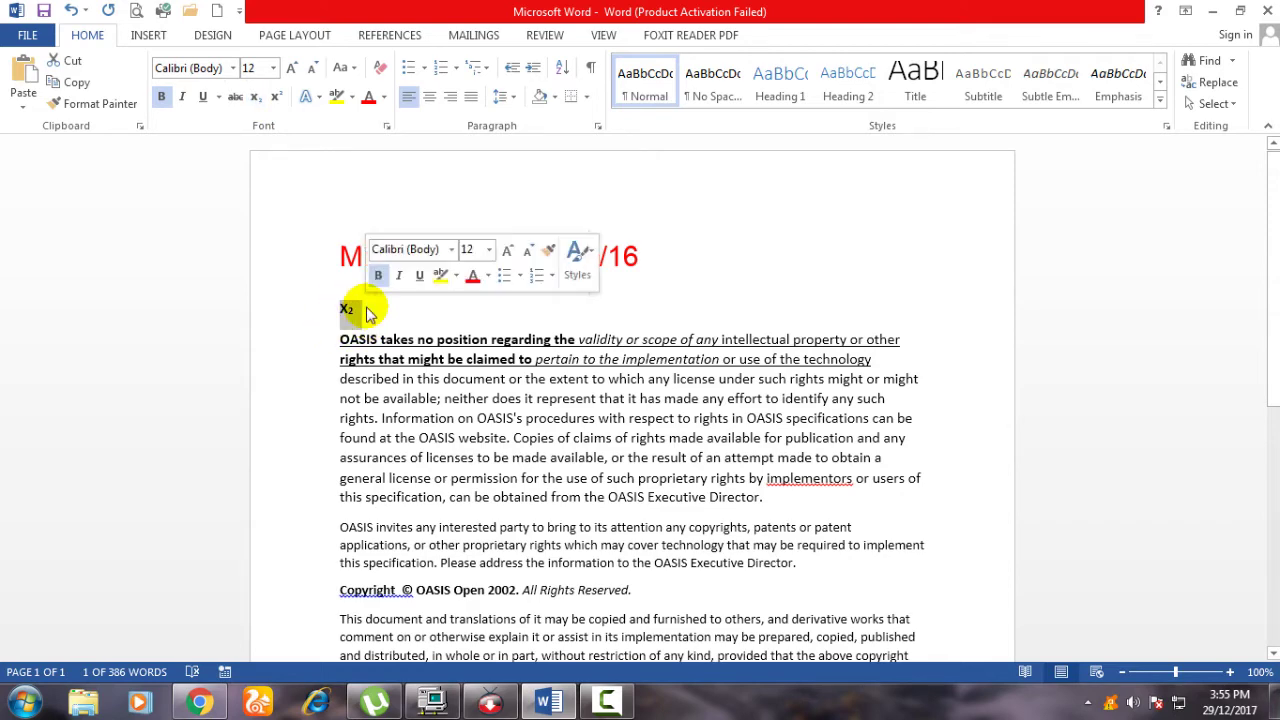
{"action": "key", "text": "ctrl+]"}
{"action": "key", "text": "ctrl+]"}
{"action": "key", "text": "ctrl+]"}
{"action": "key", "text": "ctrl+]"}
{"action": "key", "text": "ctrl+]"}
{"action": "key", "text": "ctrl+]"}
{"action": "key", "text": "ctrl+]"}
{"action": "key", "text": "ctrl+]"}
{"action": "key", "text": "ctrl+]"}
{"action": "key", "text": "ctrl+]"}
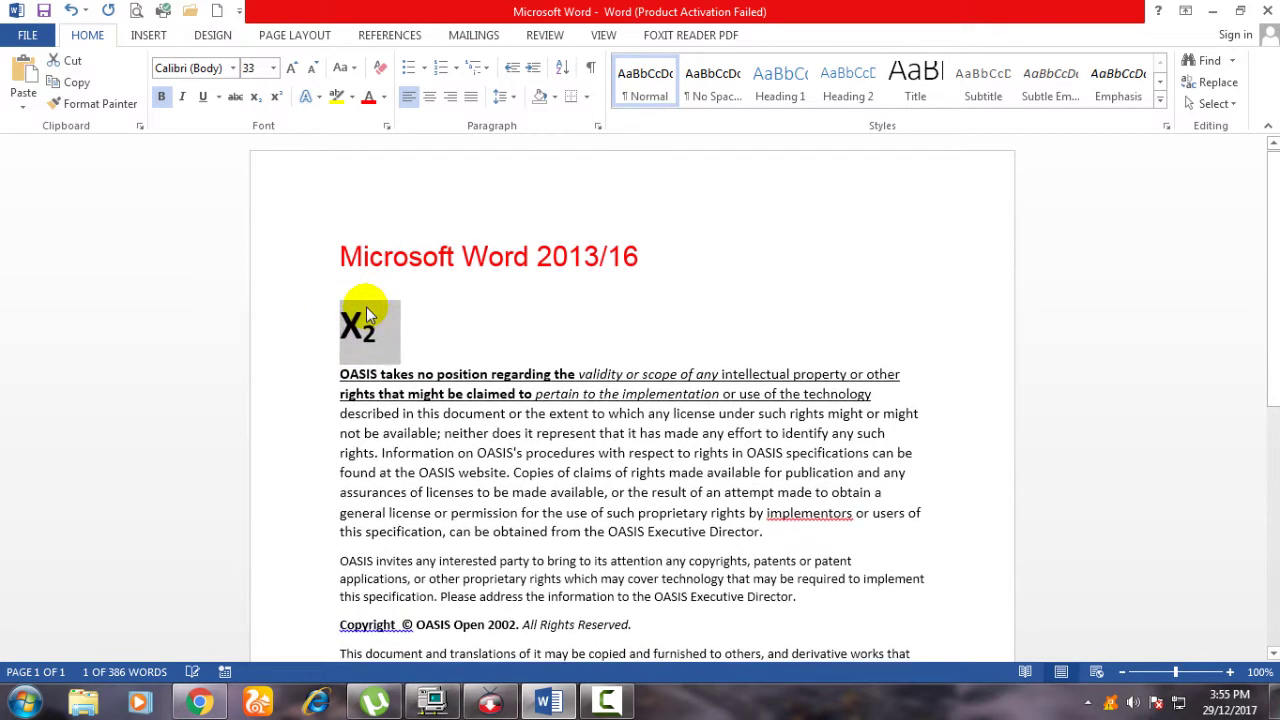
{"action": "key", "text": "ctrl+]"}
{"action": "key", "text": "ctrl+]"}
{"action": "key", "text": "ctrl+]"}
Switch the 2 from subscript to superscript to form X².
{"action": "left_click", "coordinate": [370, 338]}
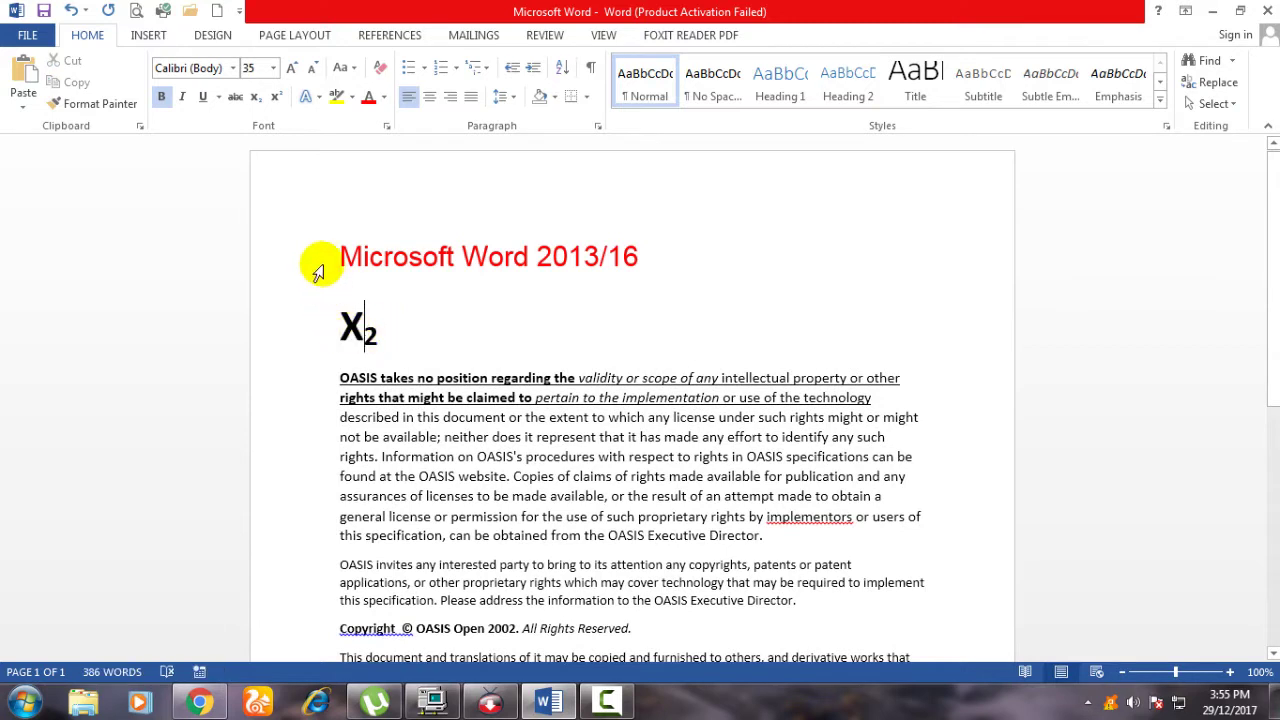
{"action": "left_click_drag", "start_coordinate": [360, 329], "coordinate": [386, 334]}
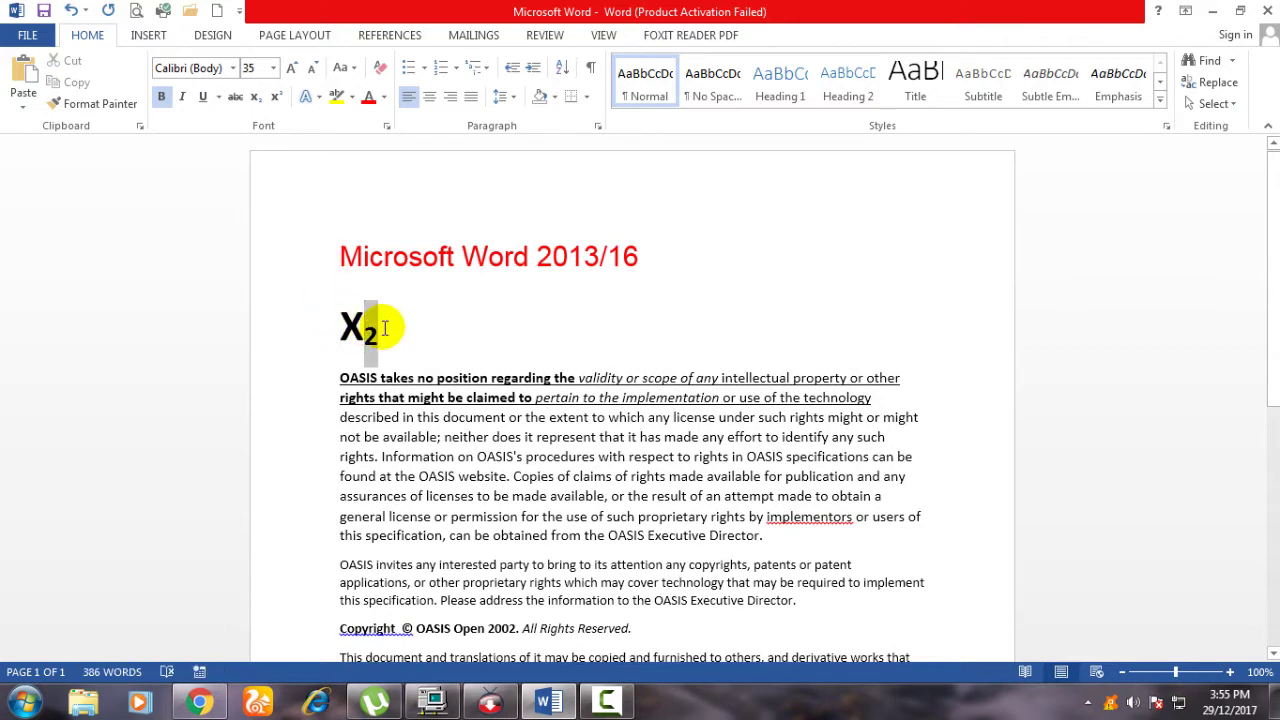
{"action": "left_click", "coordinate": [256, 96]}
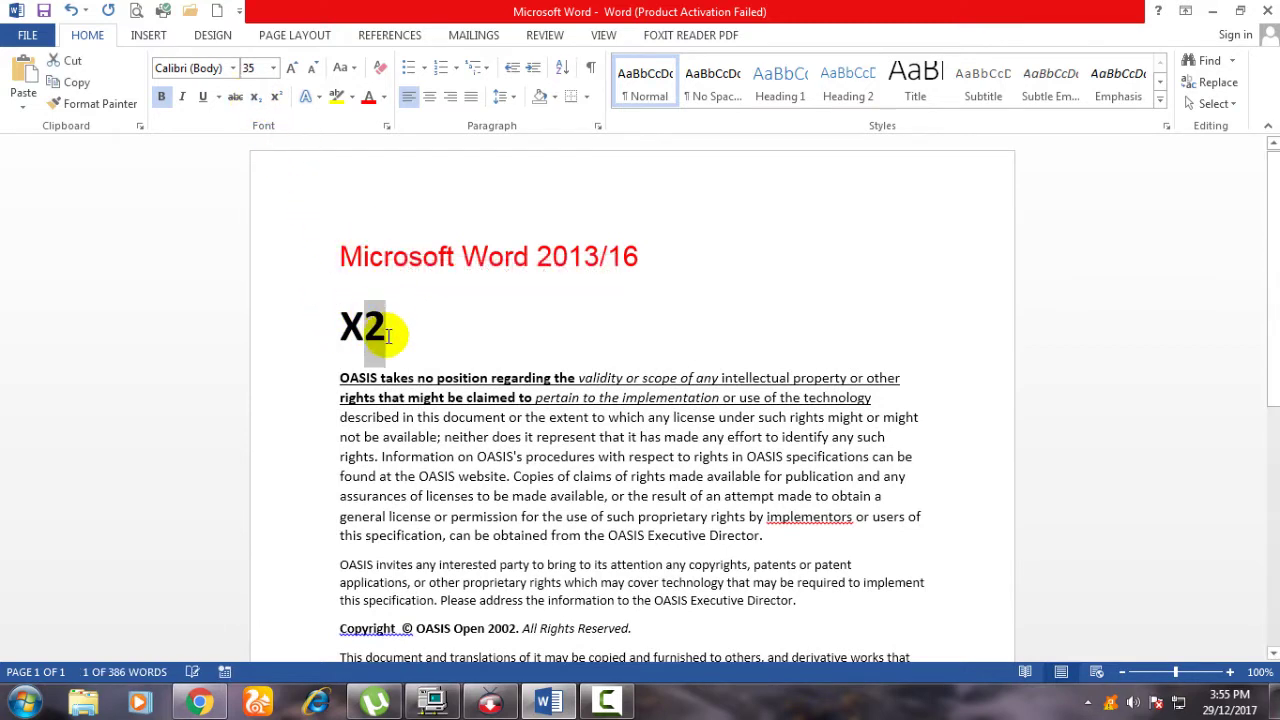
{"action": "left_click", "coordinate": [277, 97]}
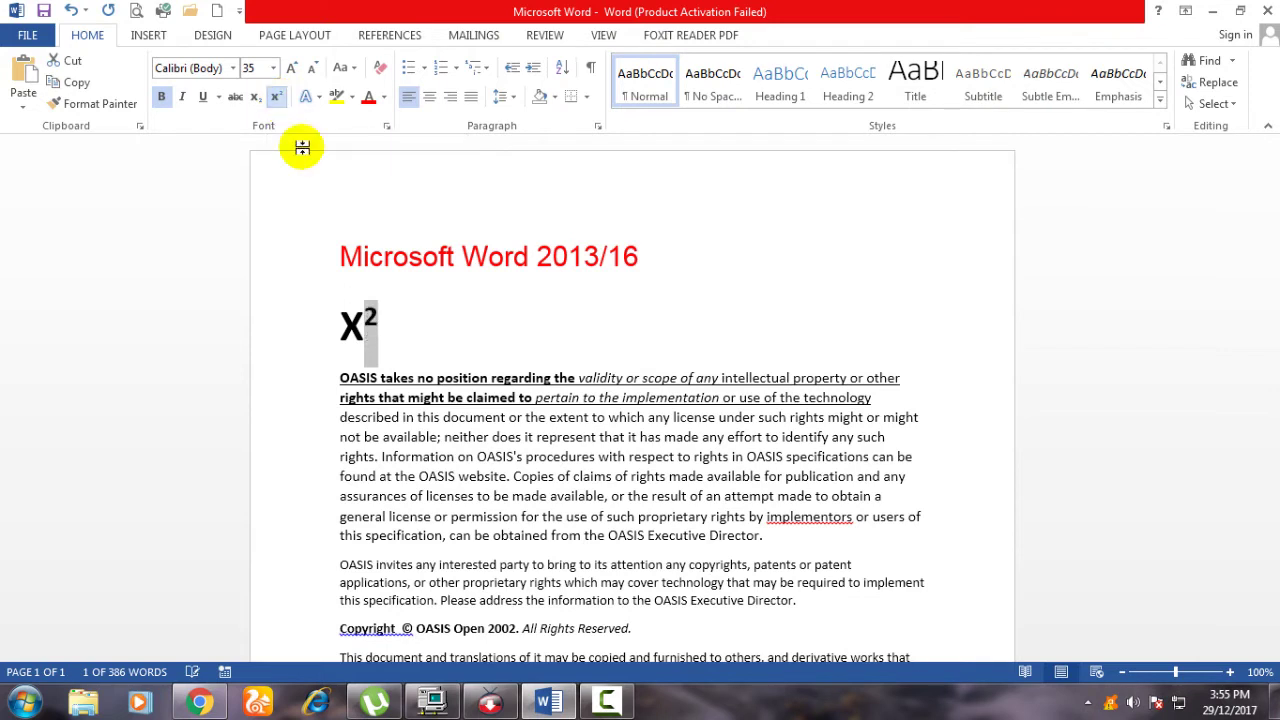
{"action": "left_click", "coordinate": [448, 356]}
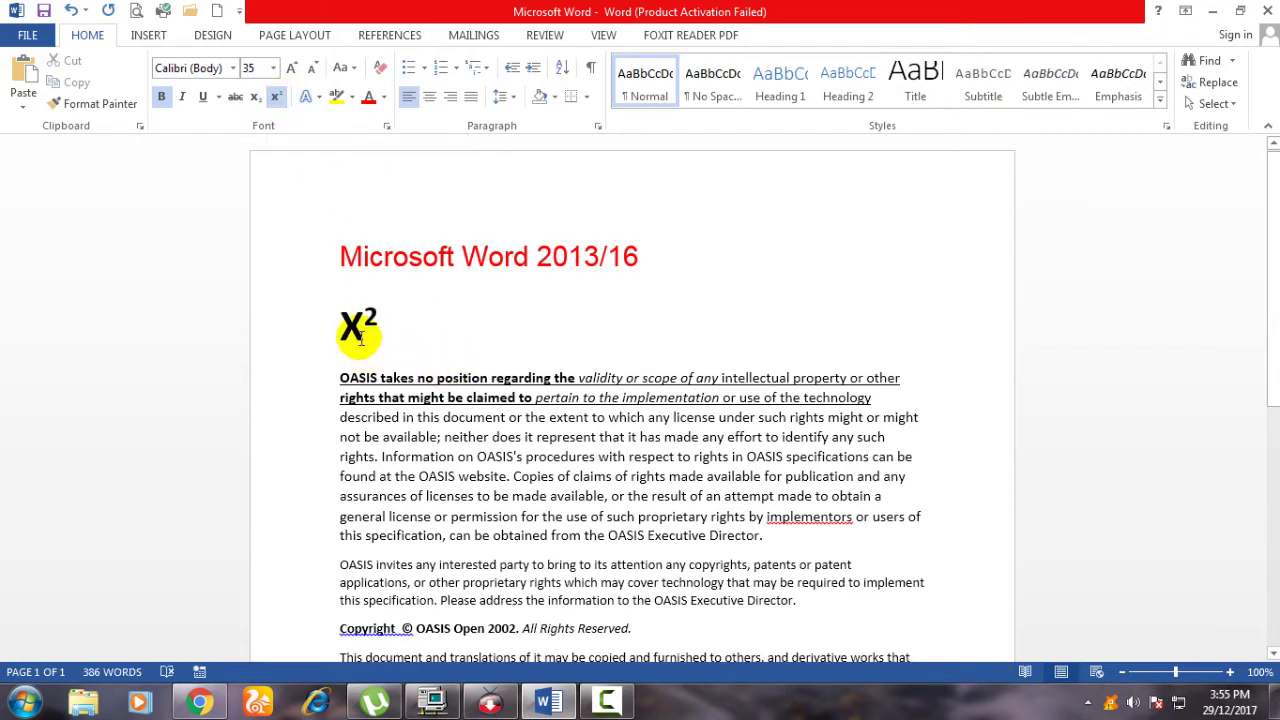
{"action": "left_click", "coordinate": [346, 390]}
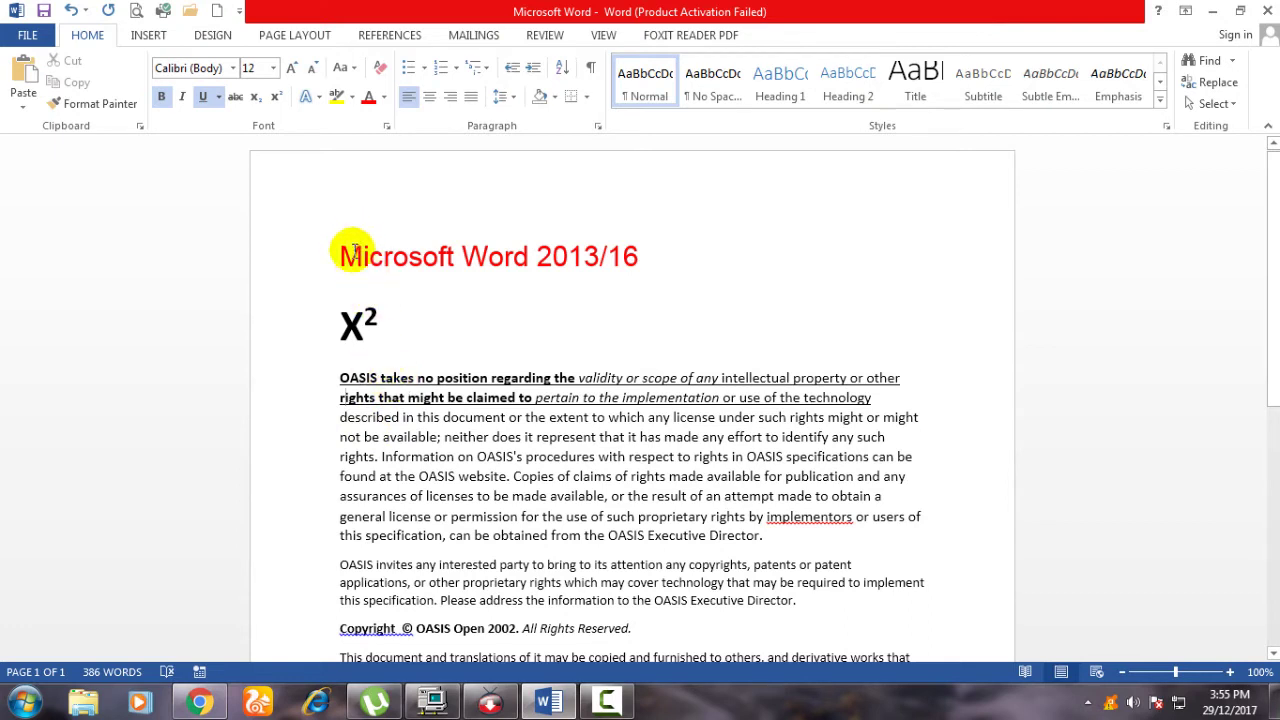
Select the OASIS opening line and adjust it with Grow/Shrink Font until it reaches 12 pt.
{"action": "left_click_drag", "start_coordinate": [344, 380], "coordinate": [886, 380]}
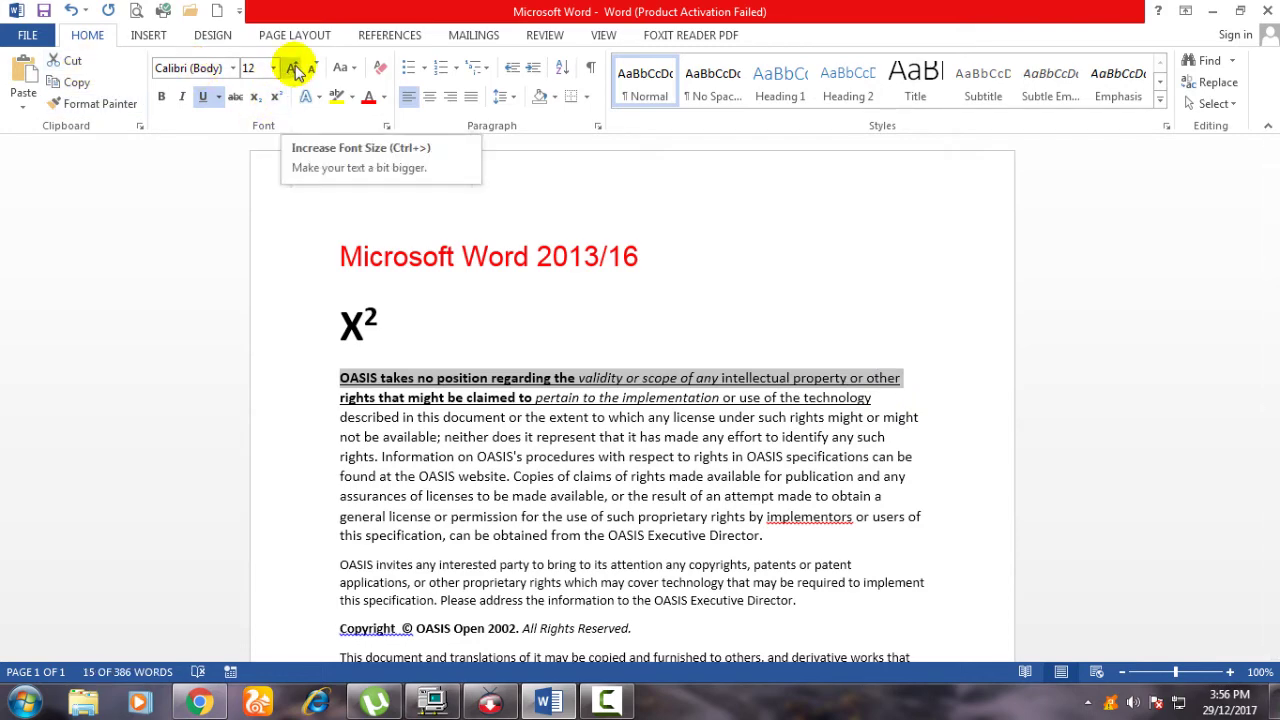
{"action": "left_click", "coordinate": [293, 68]}
{"action": "left_click", "coordinate": [293, 68]}
{"action": "left_click", "coordinate": [293, 68]}
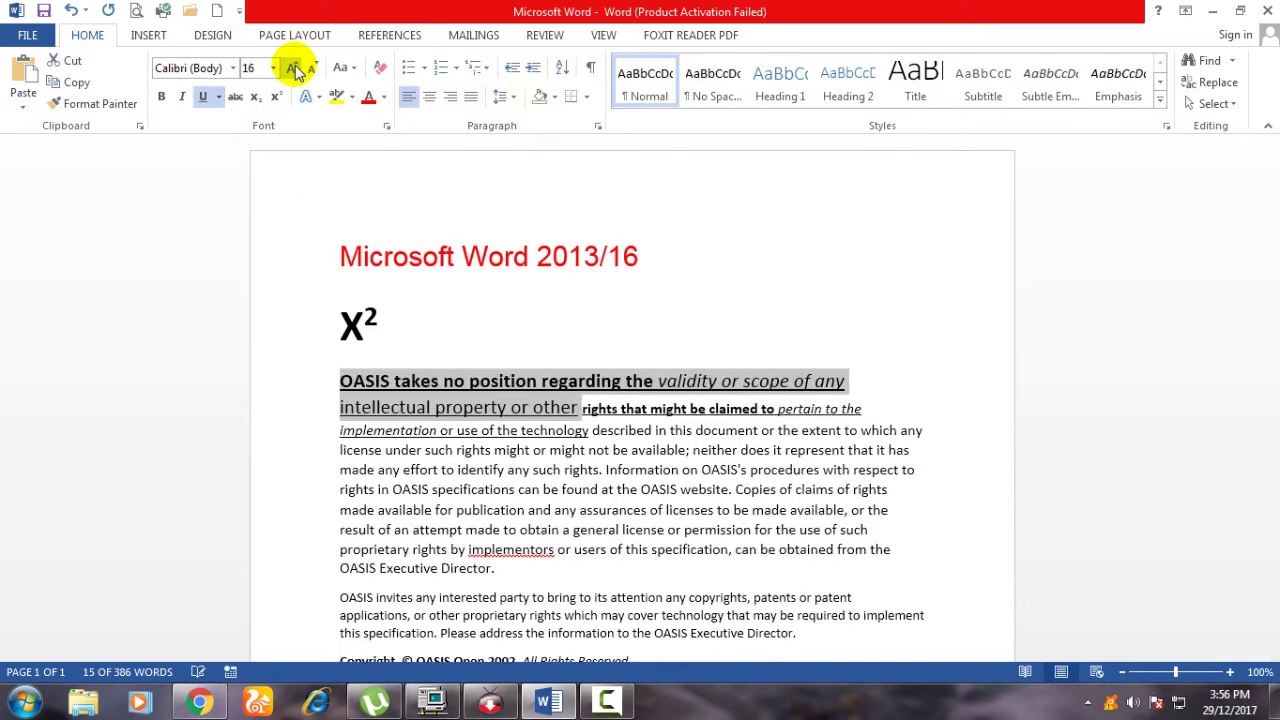
{"action": "left_click", "coordinate": [293, 68]}
{"action": "left_click", "coordinate": [293, 68]}
{"action": "left_click", "coordinate": [293, 68]}
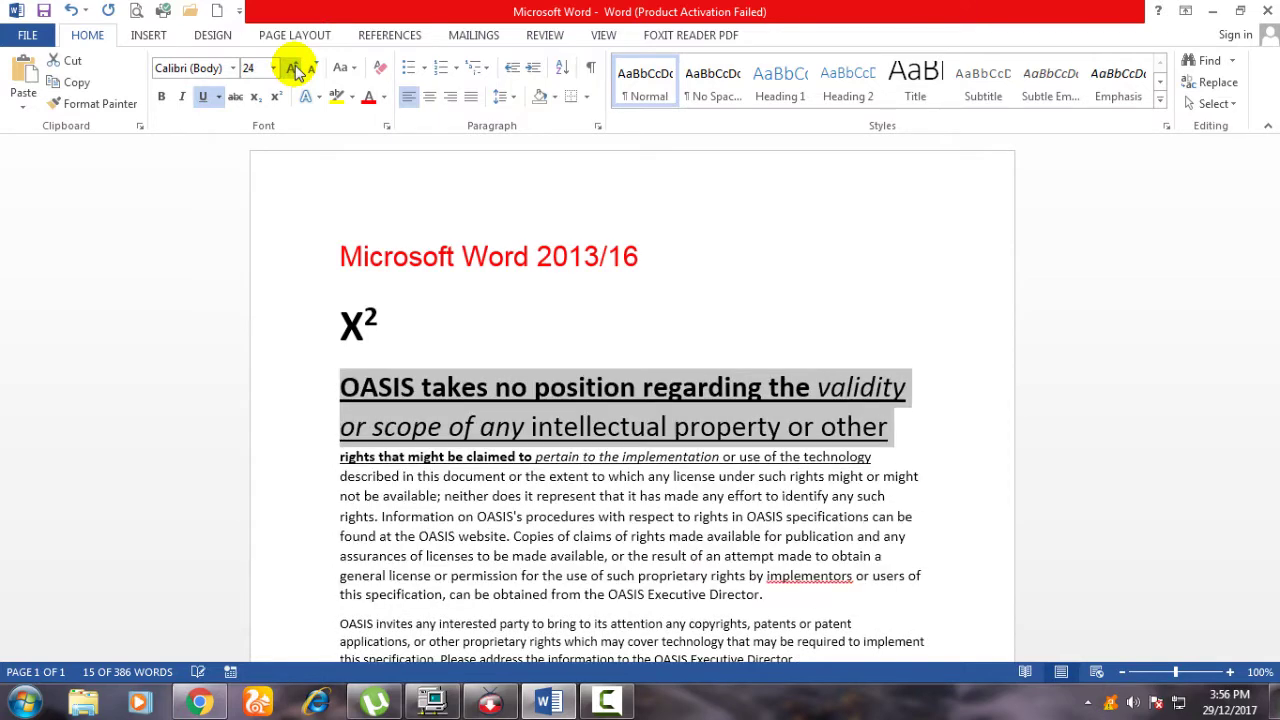
{"action": "left_click", "coordinate": [293, 68]}
{"action": "left_click", "coordinate": [313, 68]}
{"action": "left_click", "coordinate": [313, 68]}
{"action": "left_click", "coordinate": [313, 68]}
{"action": "left_click", "coordinate": [313, 68]}
{"action": "left_click", "coordinate": [313, 68]}
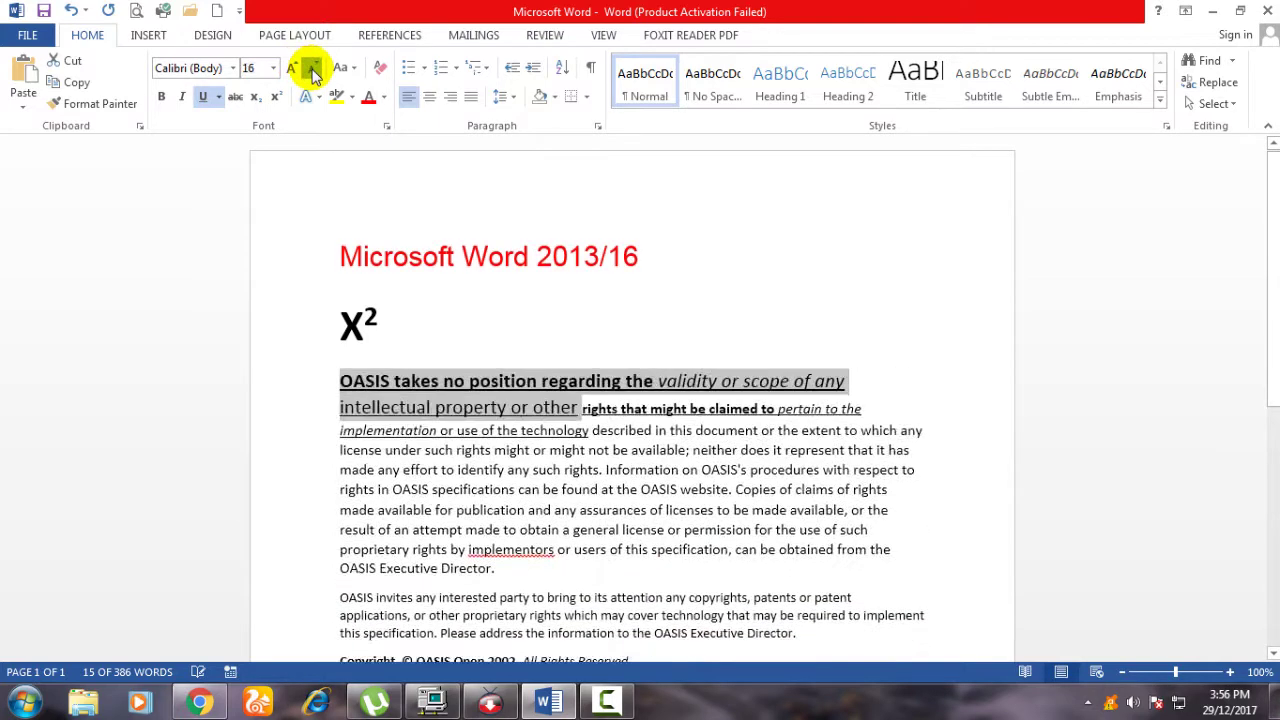
{"action": "left_click", "coordinate": [313, 68]}
{"action": "left_click", "coordinate": [313, 68]}
{"action": "left_click", "coordinate": [313, 68]}
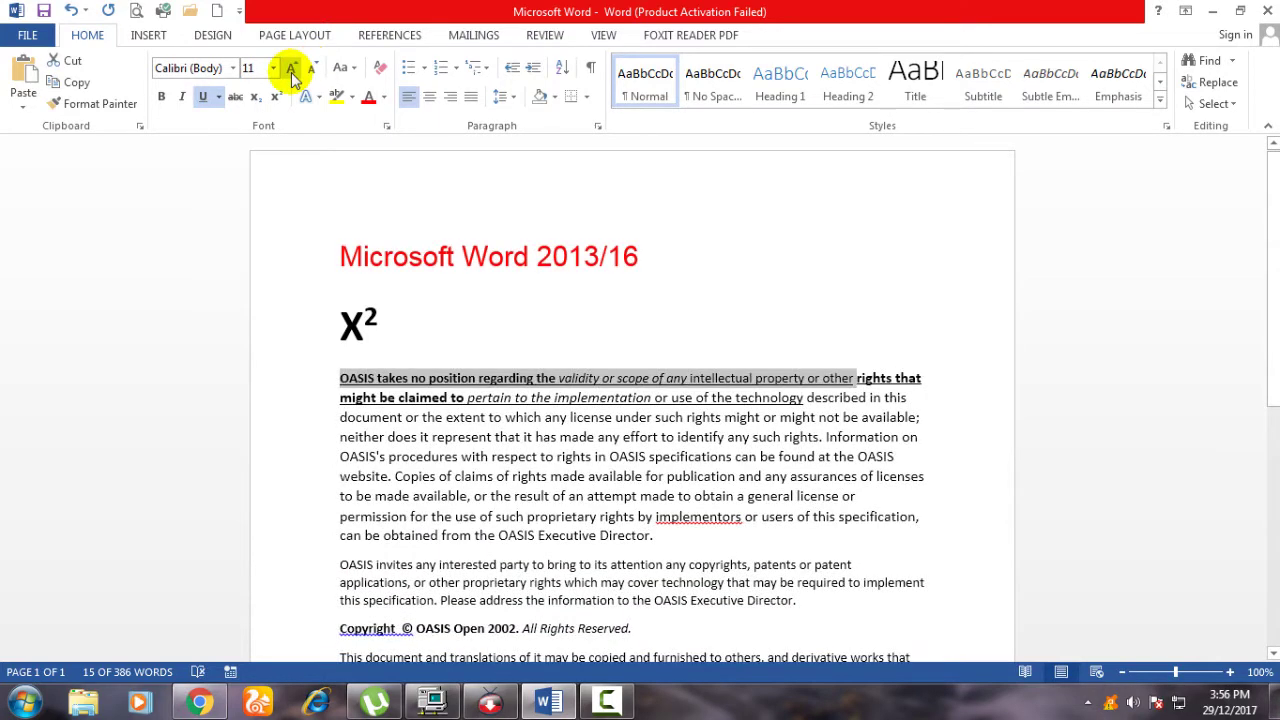
{"action": "left_click", "coordinate": [291, 68]}
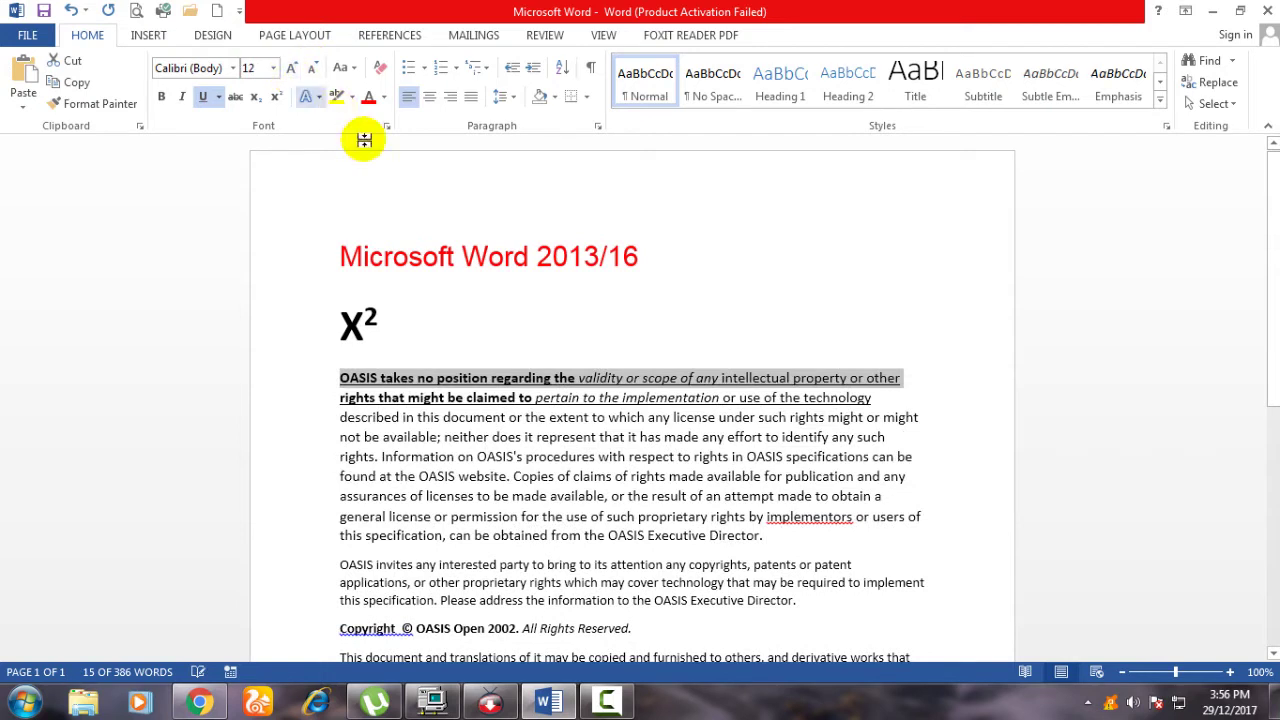
Give the OASIS opening line the blue outlined text effect.
{"action": "left_click", "coordinate": [316, 99]}
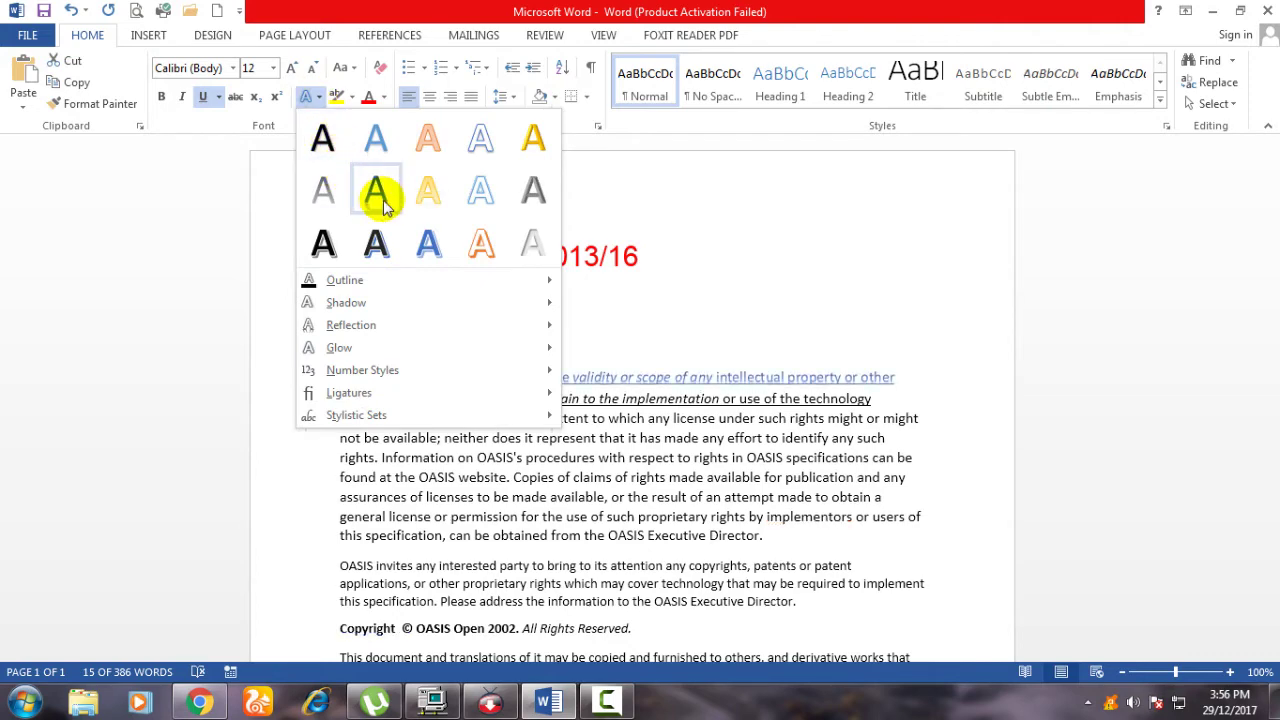
{"action": "left_click", "coordinate": [427, 245]}
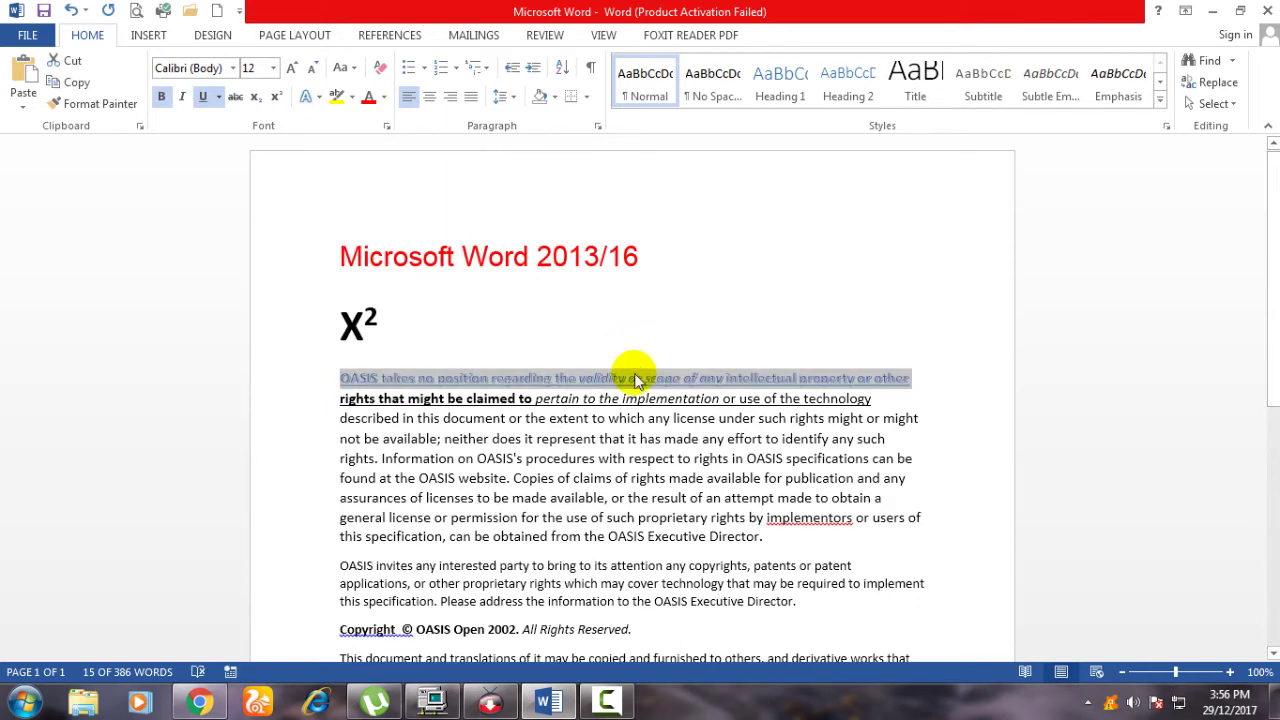
{"action": "left_click", "coordinate": [610, 420]}
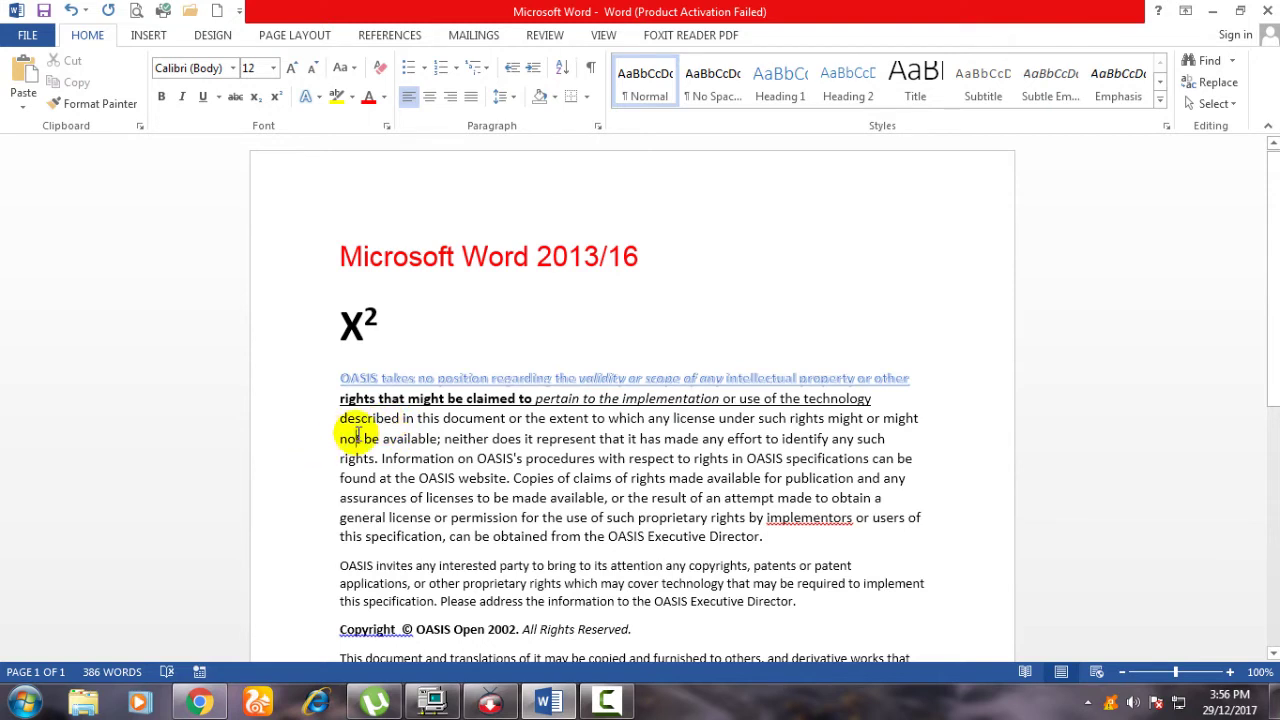
Apply the black shadowed text effect to the Microsoft Word 2013/16 title.
{"action": "left_click_drag", "start_coordinate": [338, 256], "coordinate": [625, 258]}
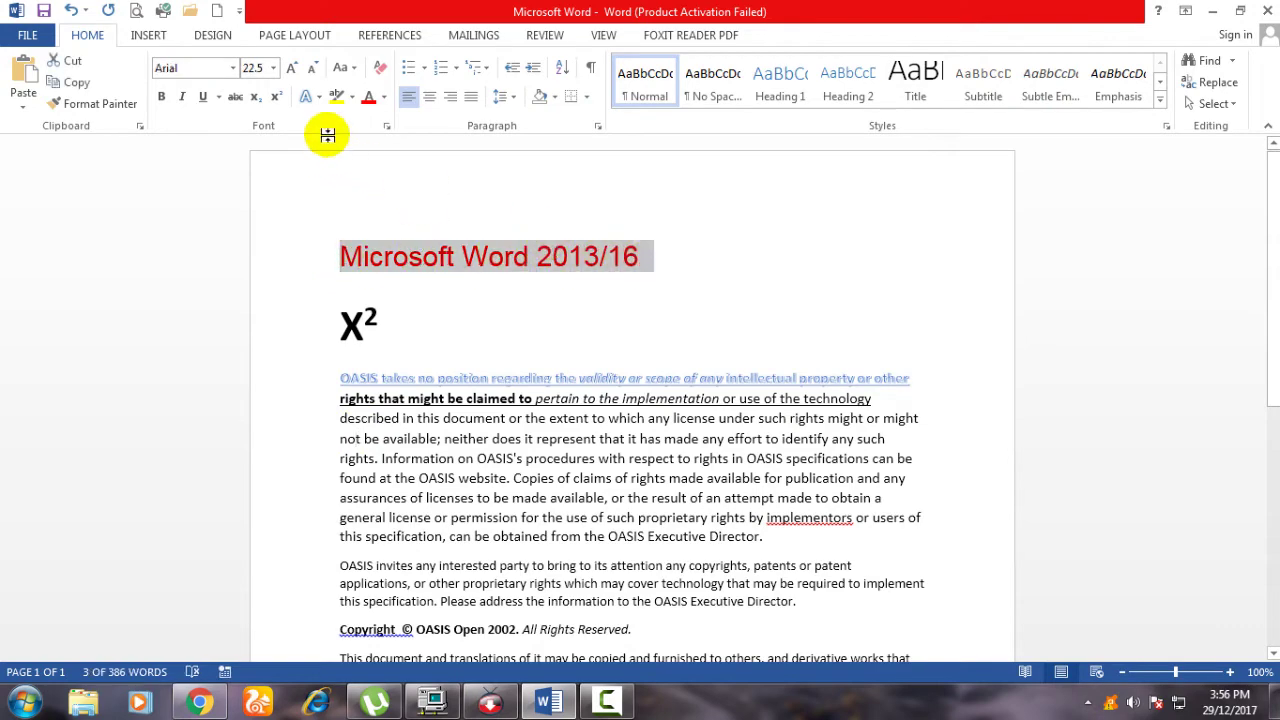
{"action": "left_click", "coordinate": [320, 100]}
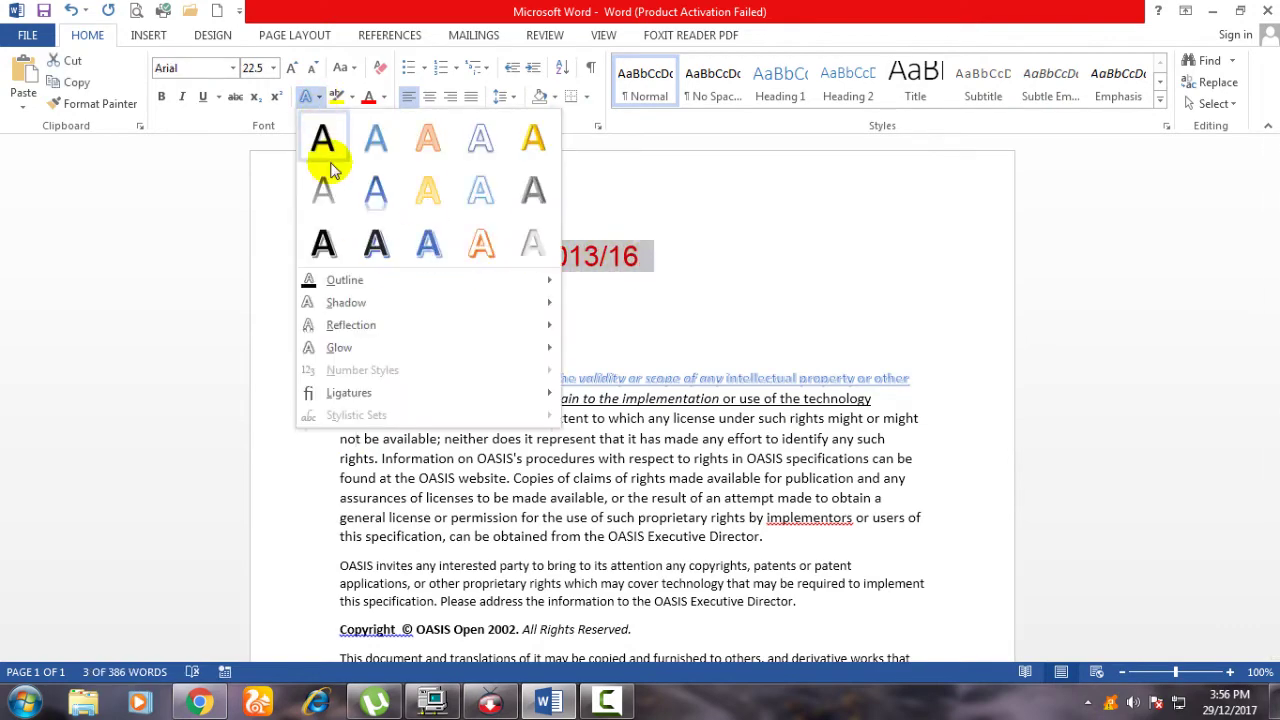
{"action": "left_click", "coordinate": [323, 237]}
{"action": "left_click", "coordinate": [713, 323]}
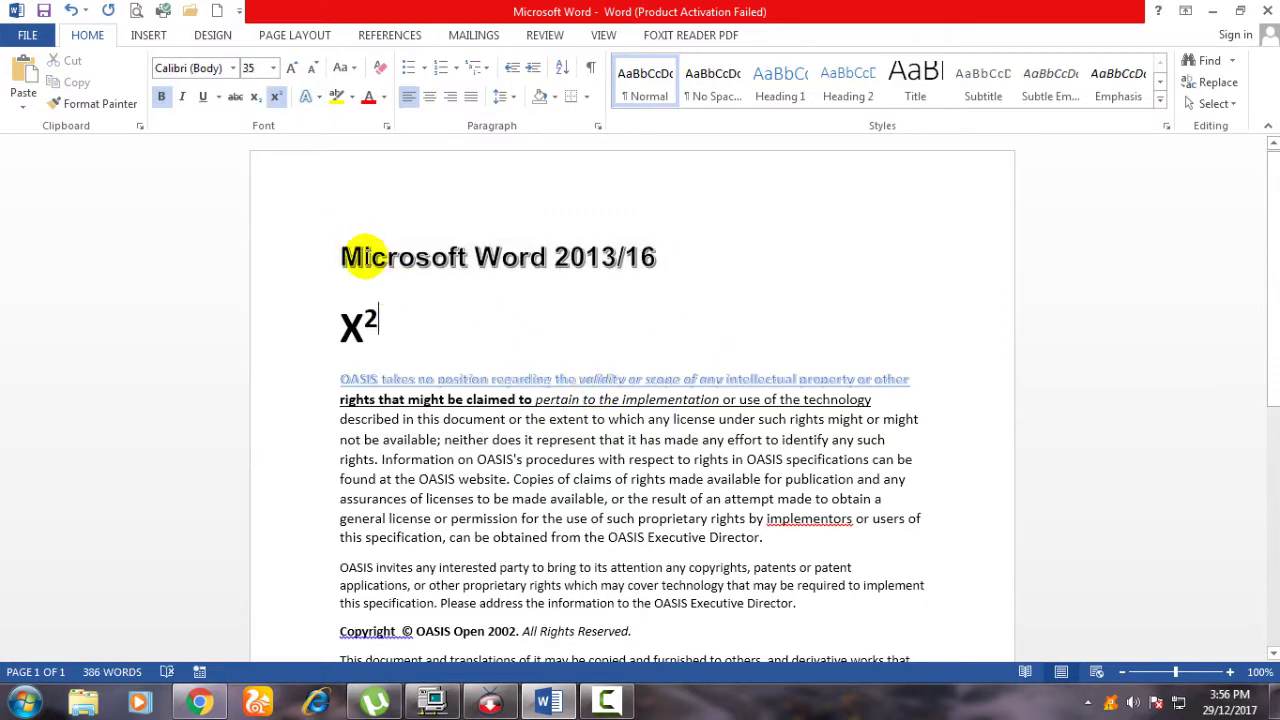
Preview other text effects on the title, leaving it unchanged.
{"action": "left_click_drag", "start_coordinate": [340, 257], "coordinate": [660, 257]}
{"action": "left_click", "coordinate": [308, 96]}
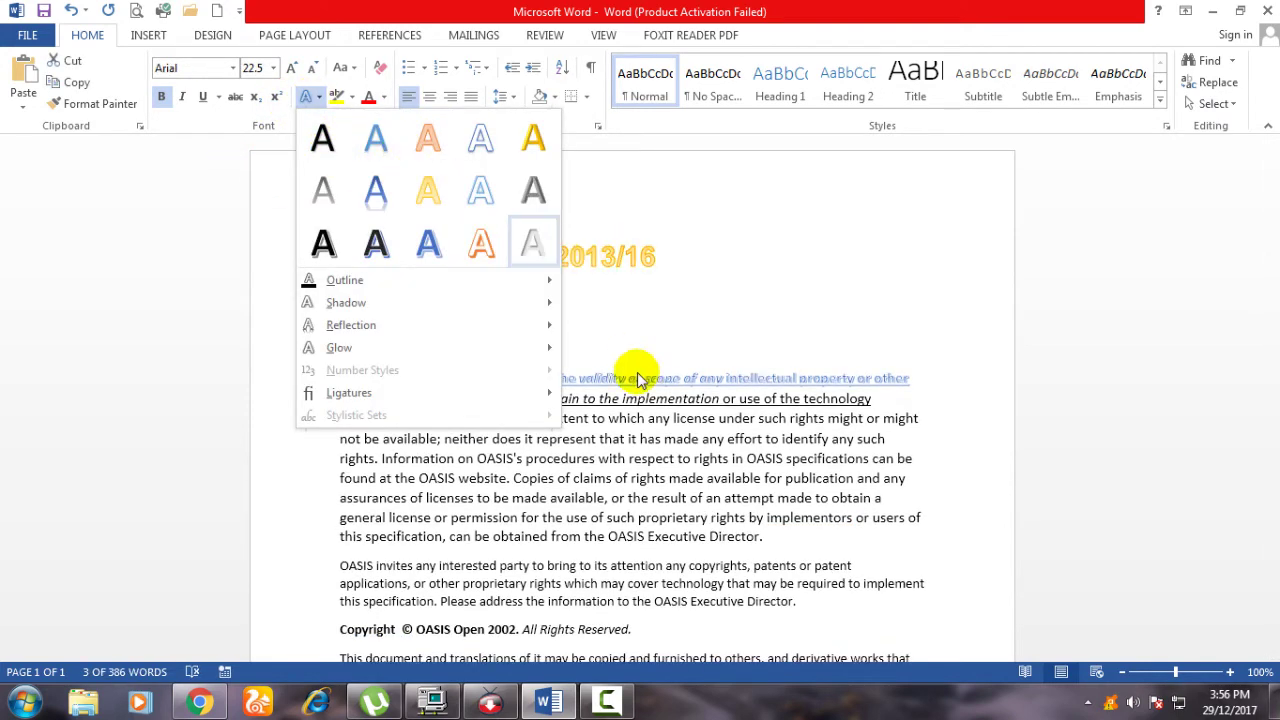
{"action": "left_click", "coordinate": [505, 478]}
Preview text effects on the paragraph without applying any, then return to the OASIS website line.
{"action": "left_click_drag", "start_coordinate": [341, 419], "coordinate": [763, 537]}
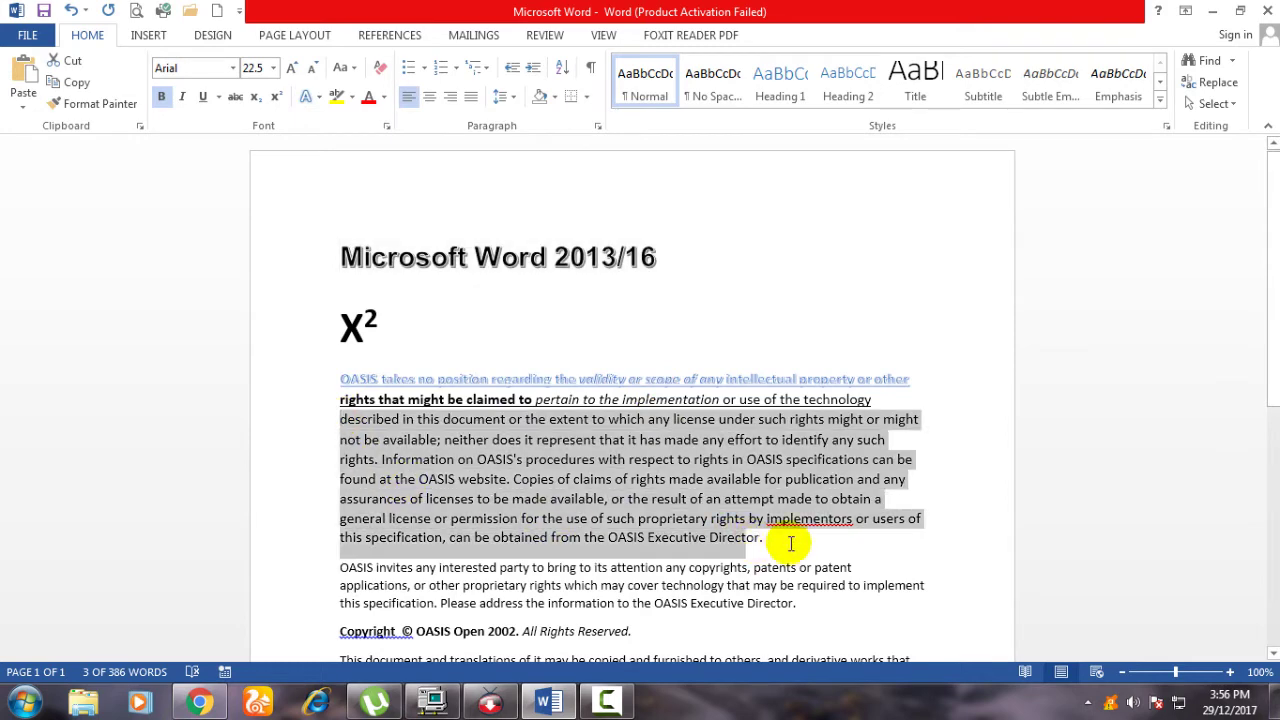
{"action": "left_click", "coordinate": [308, 96]}
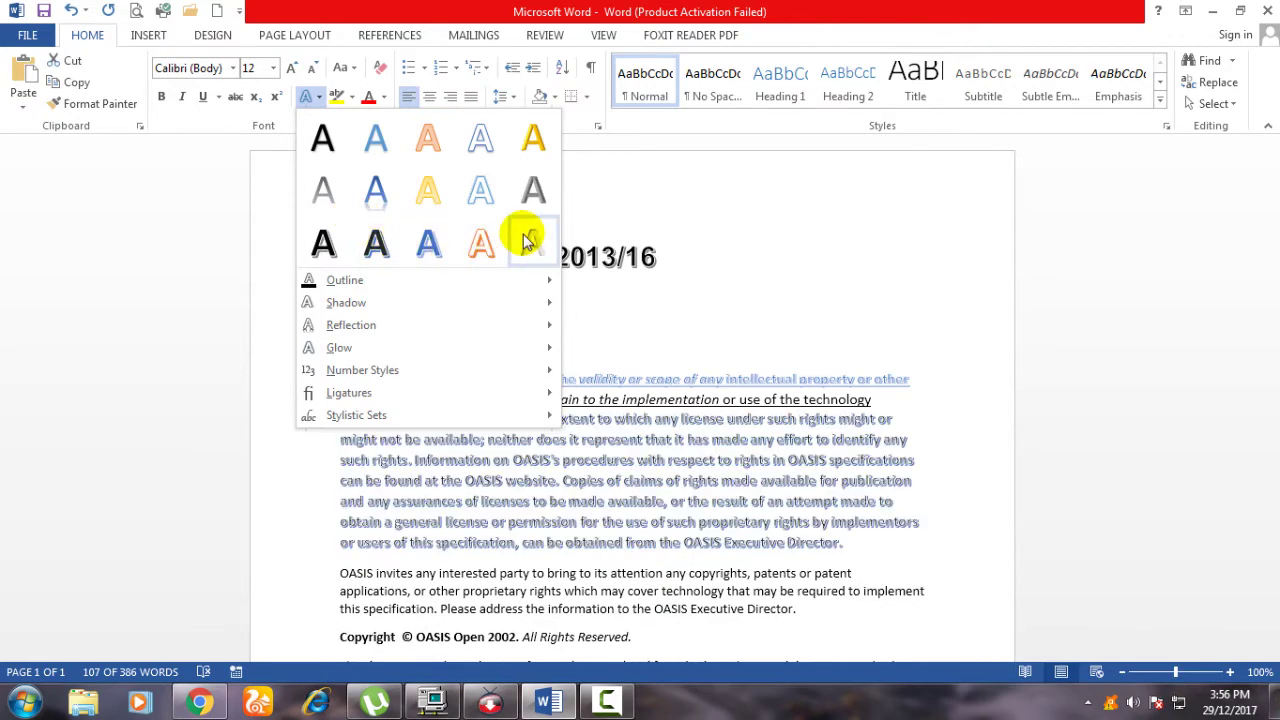
{"action": "left_click", "coordinate": [432, 496]}
{"action": "left_click", "coordinate": [375, 286]}
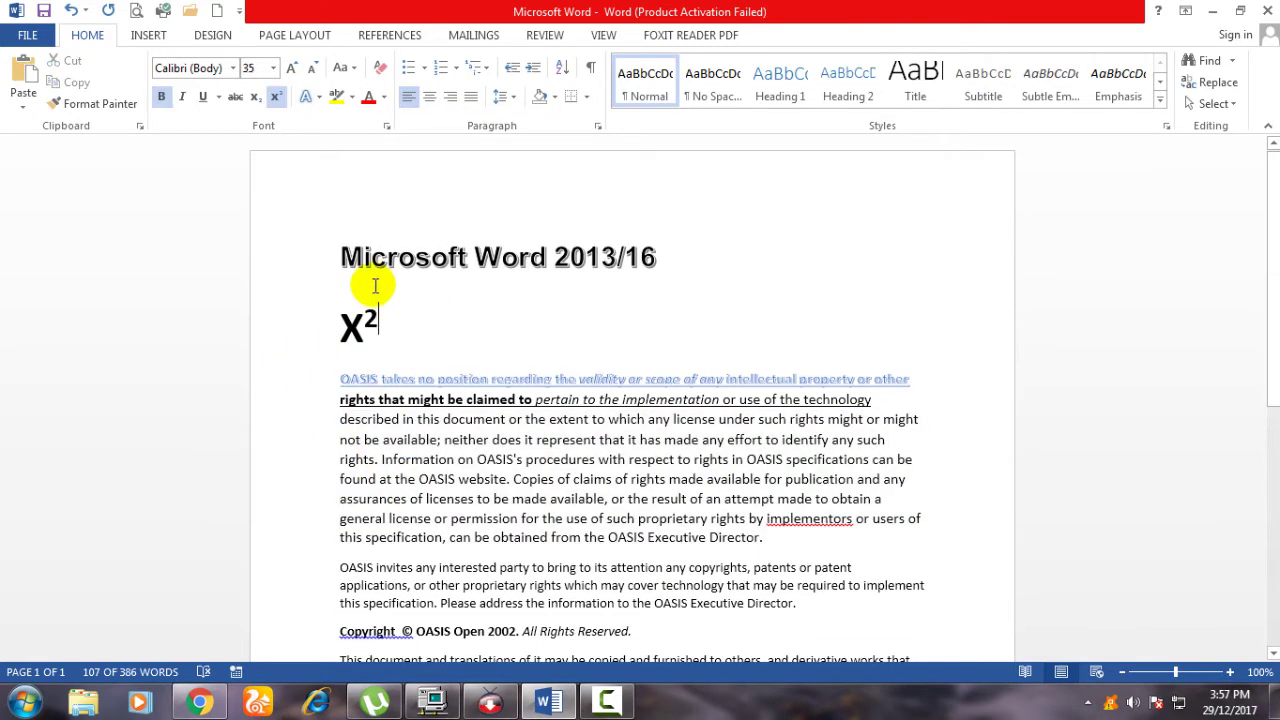
{"action": "left_click", "coordinate": [460, 439]}
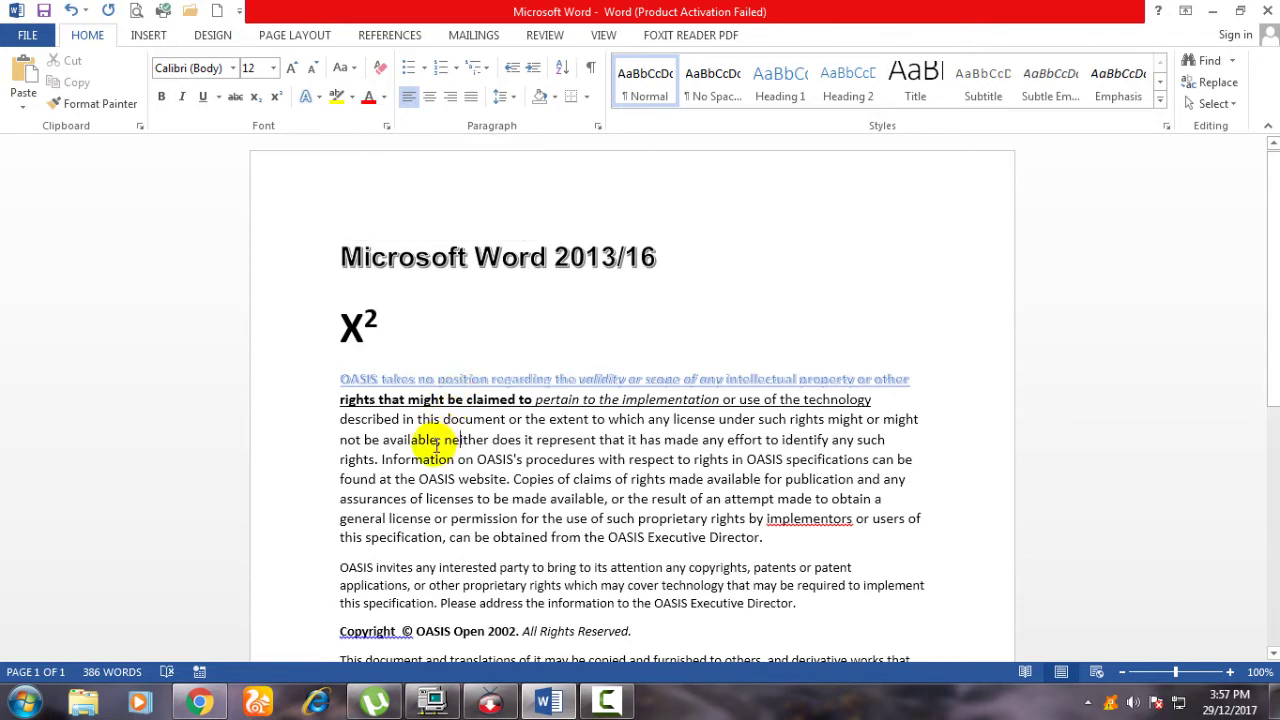
{"action": "left_click", "coordinate": [420, 478]}
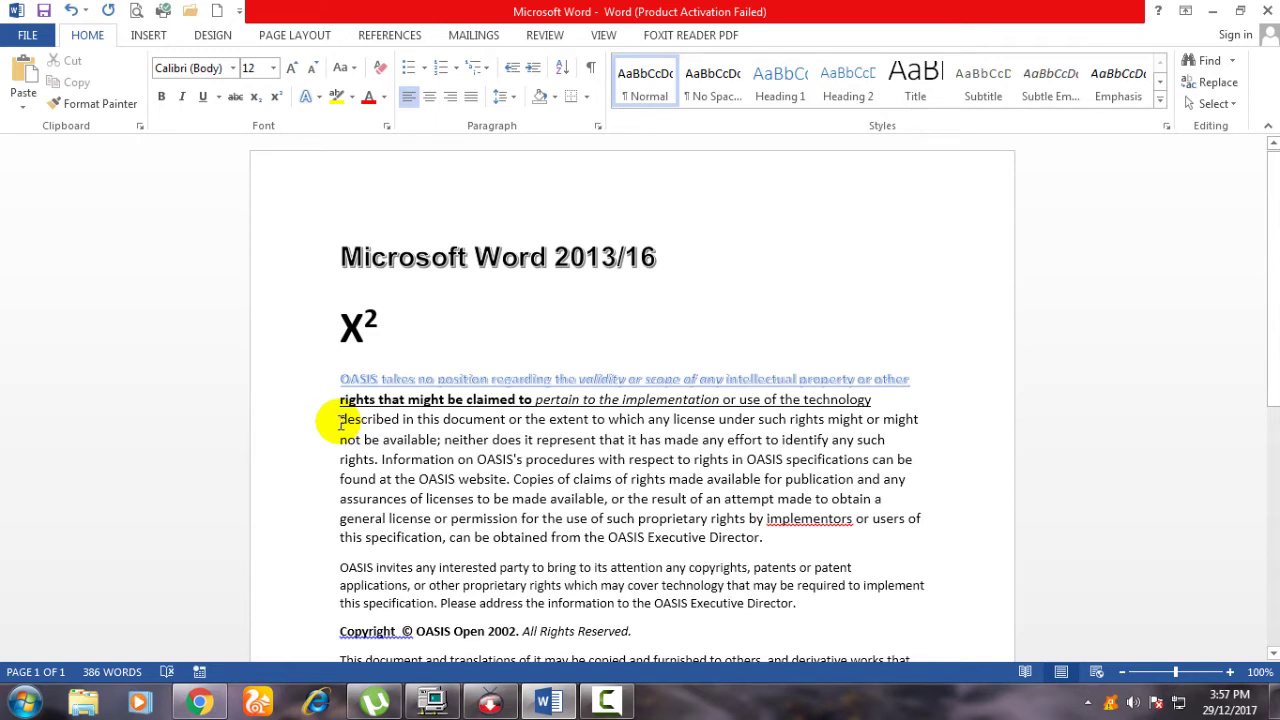
Switch the paragraph from 'described' through lowercase, UPPERCASE and Capitalize Each Word, ending in Sentence case.
{"action": "mouse_move", "coordinate": [341, 421]}
{"action": "left_mouse_down"}
{"action": "mouse_move", "coordinate": [902, 421]}
{"action": "mouse_move", "coordinate": [899, 512]}
{"action": "mouse_move", "coordinate": [921, 517]}
{"action": "left_mouse_up"}
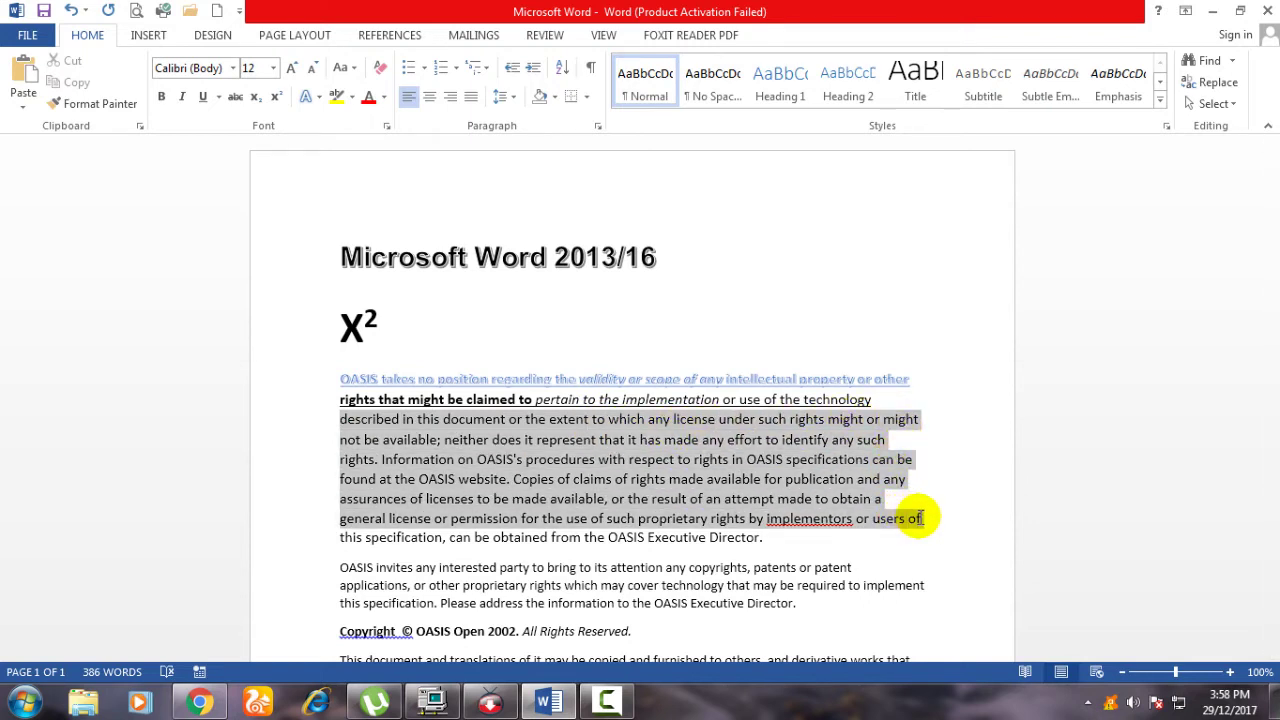
{"action": "left_click", "coordinate": [355, 72]}
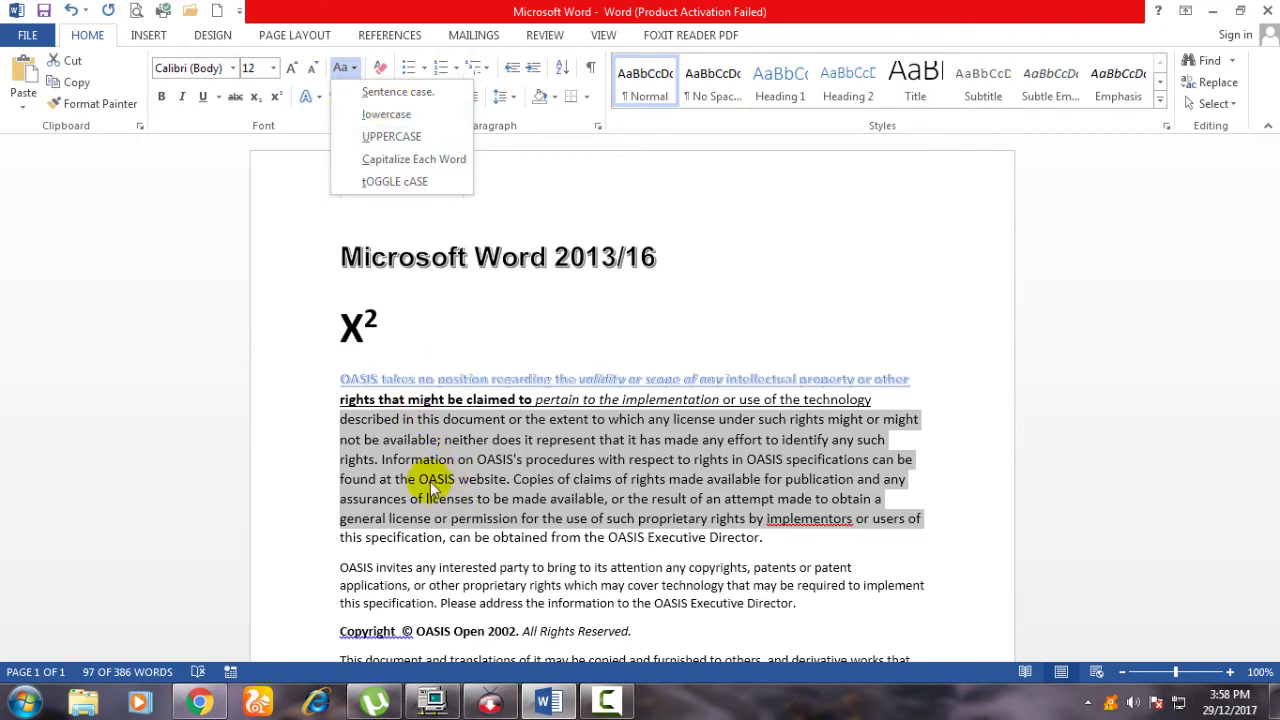
{"action": "left_click", "coordinate": [405, 114]}
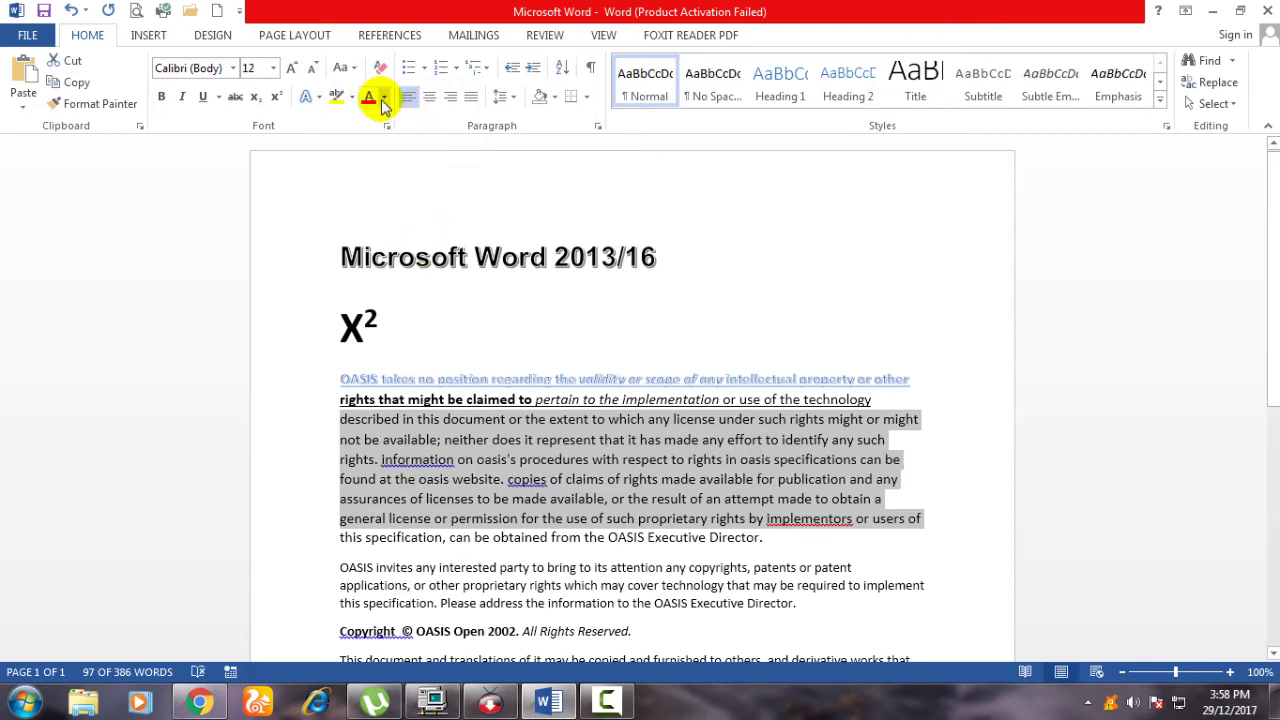
{"action": "left_click", "coordinate": [355, 70]}
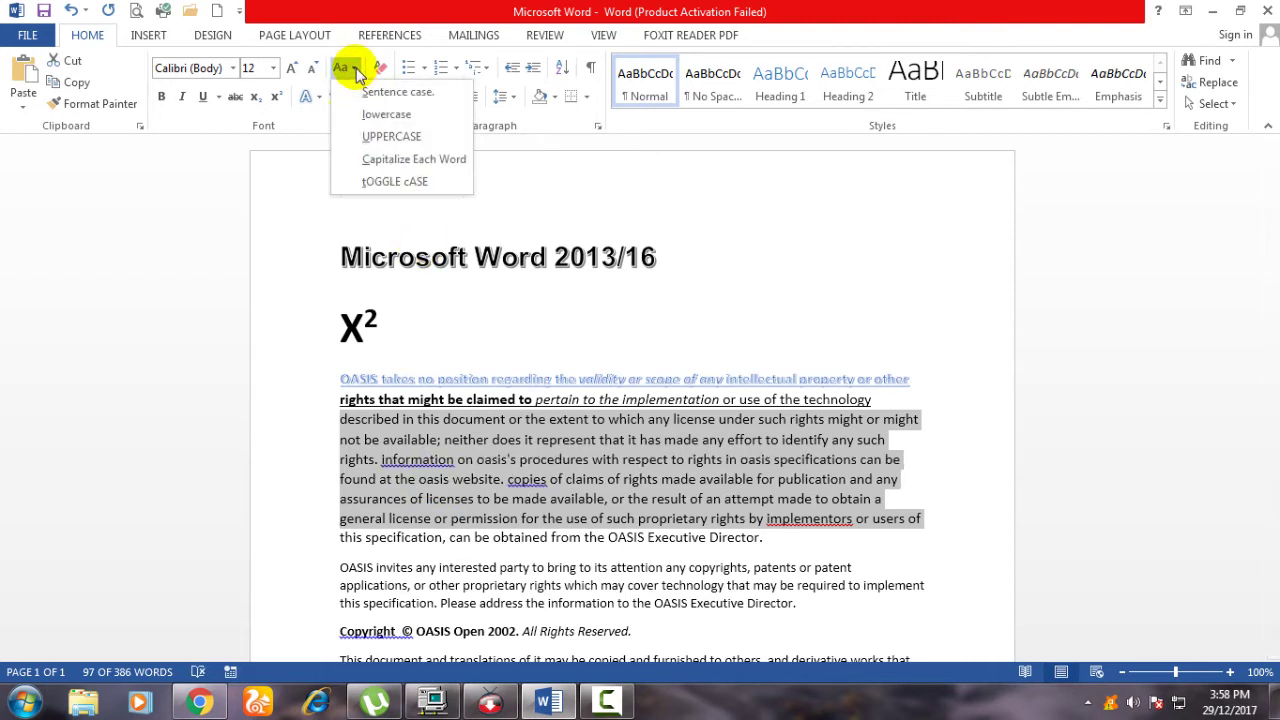
{"action": "left_click", "coordinate": [377, 134]}
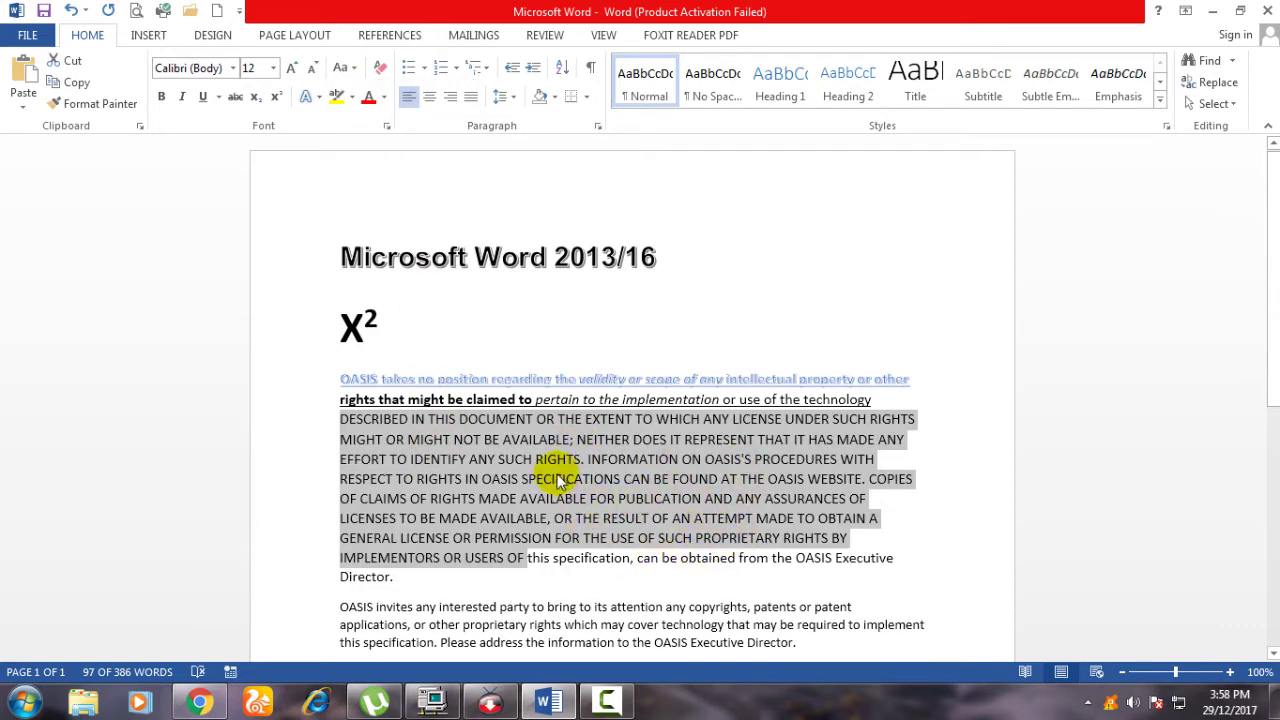
{"action": "left_click", "coordinate": [354, 68]}
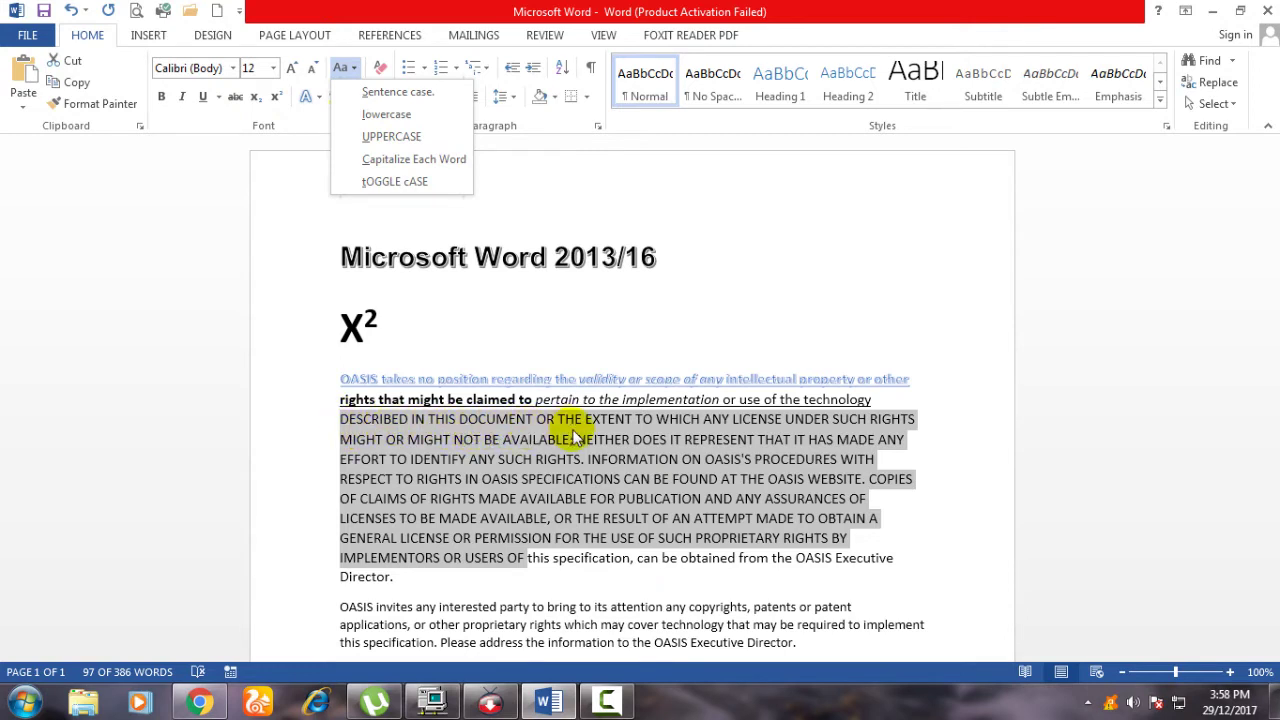
{"action": "left_click", "coordinate": [407, 157]}
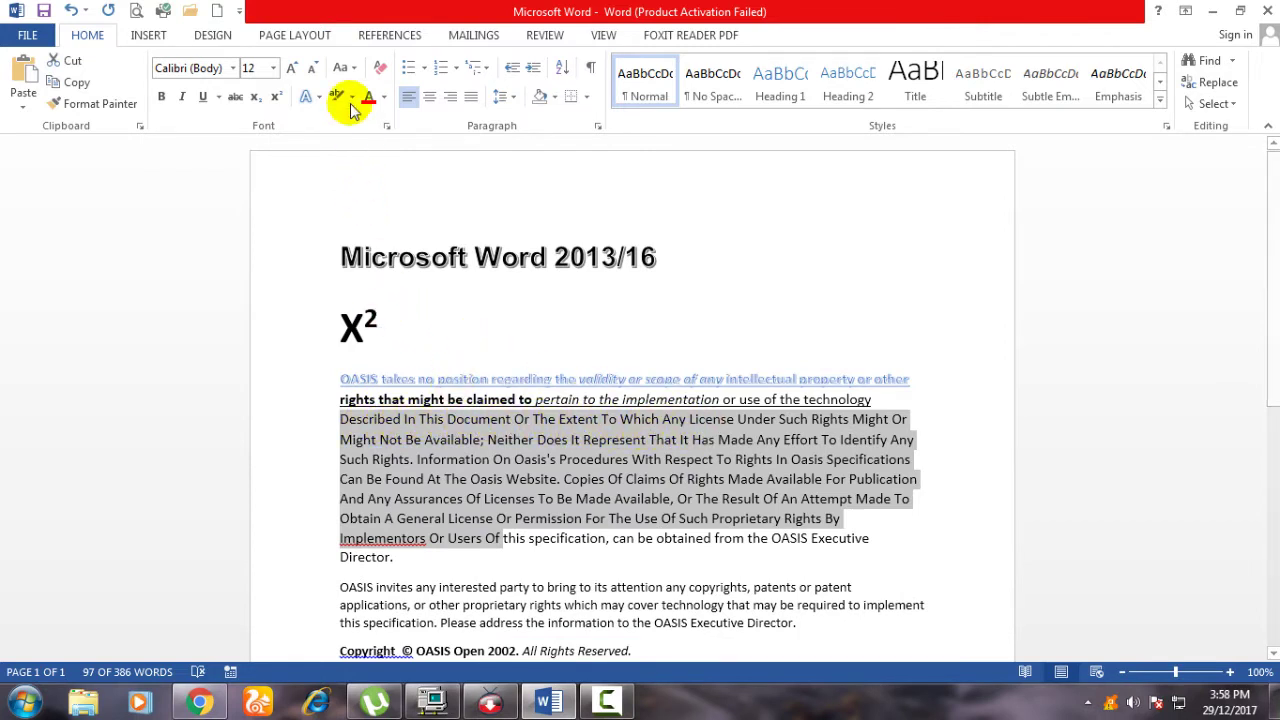
{"action": "left_click", "coordinate": [343, 66]}
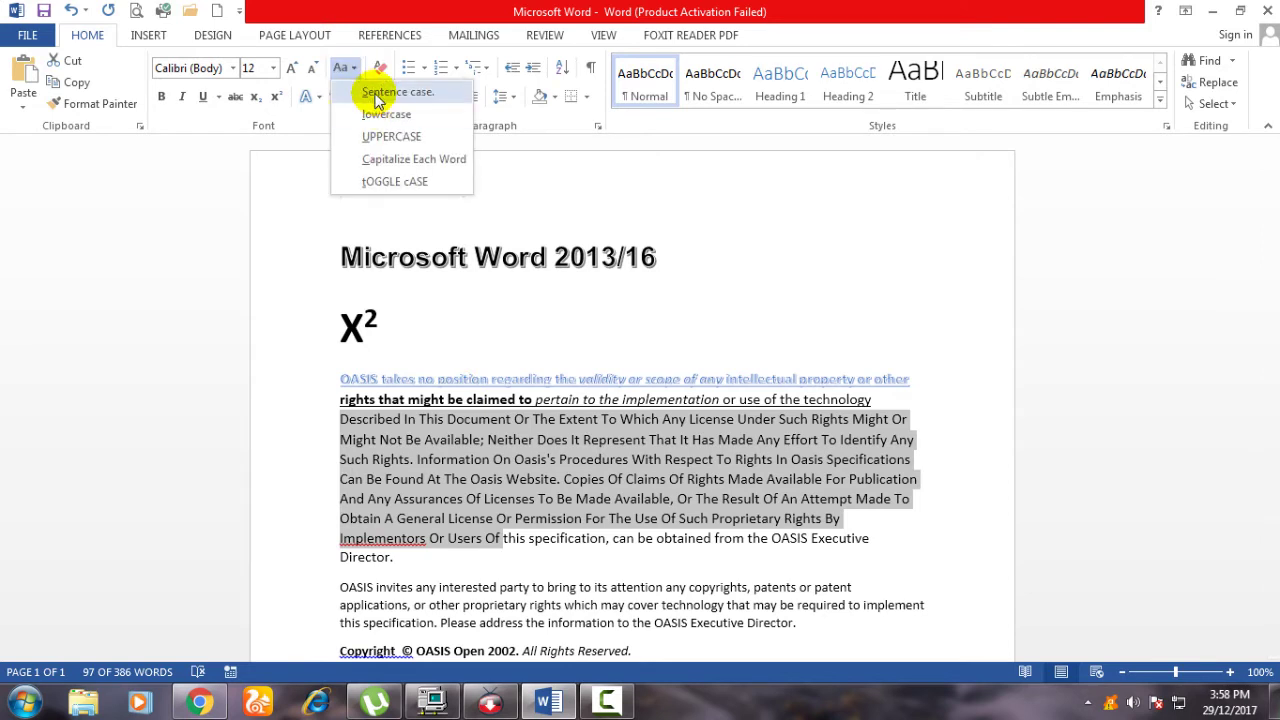
{"action": "left_click", "coordinate": [378, 93]}
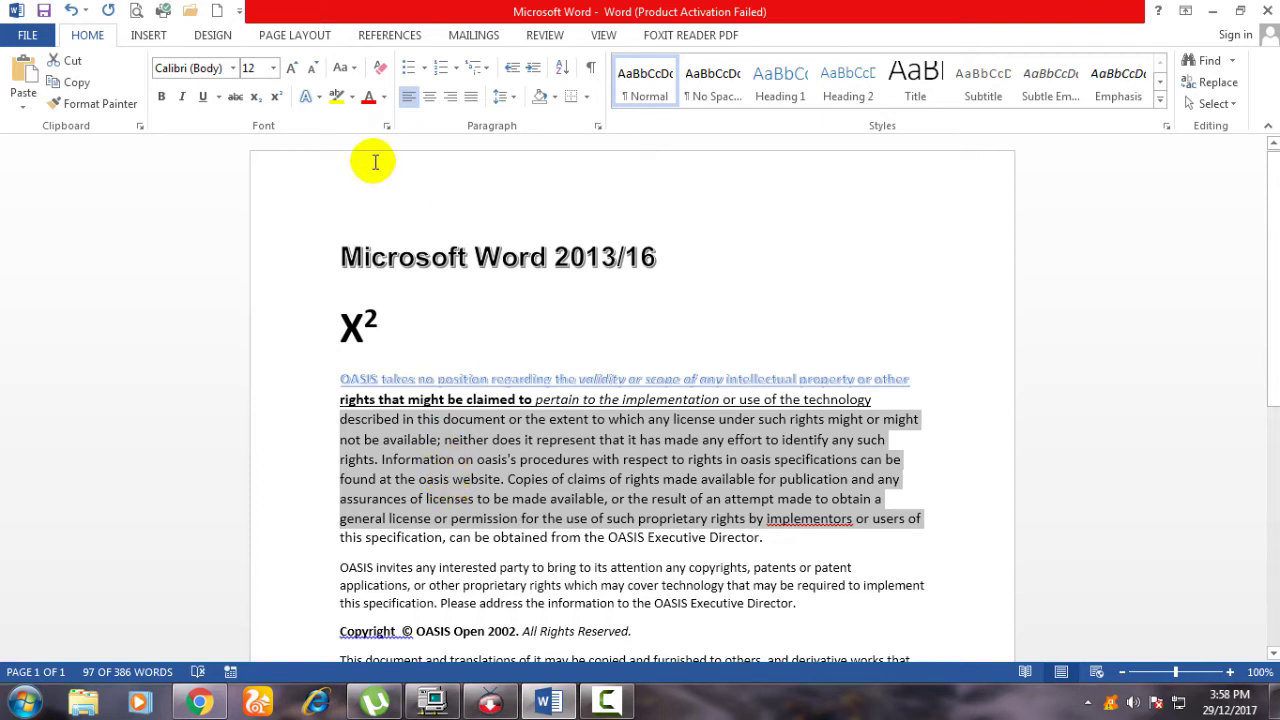
Colour the paragraph text purple and the Microsoft Word 2013/16 title red.
{"action": "left_click", "coordinate": [384, 97]}
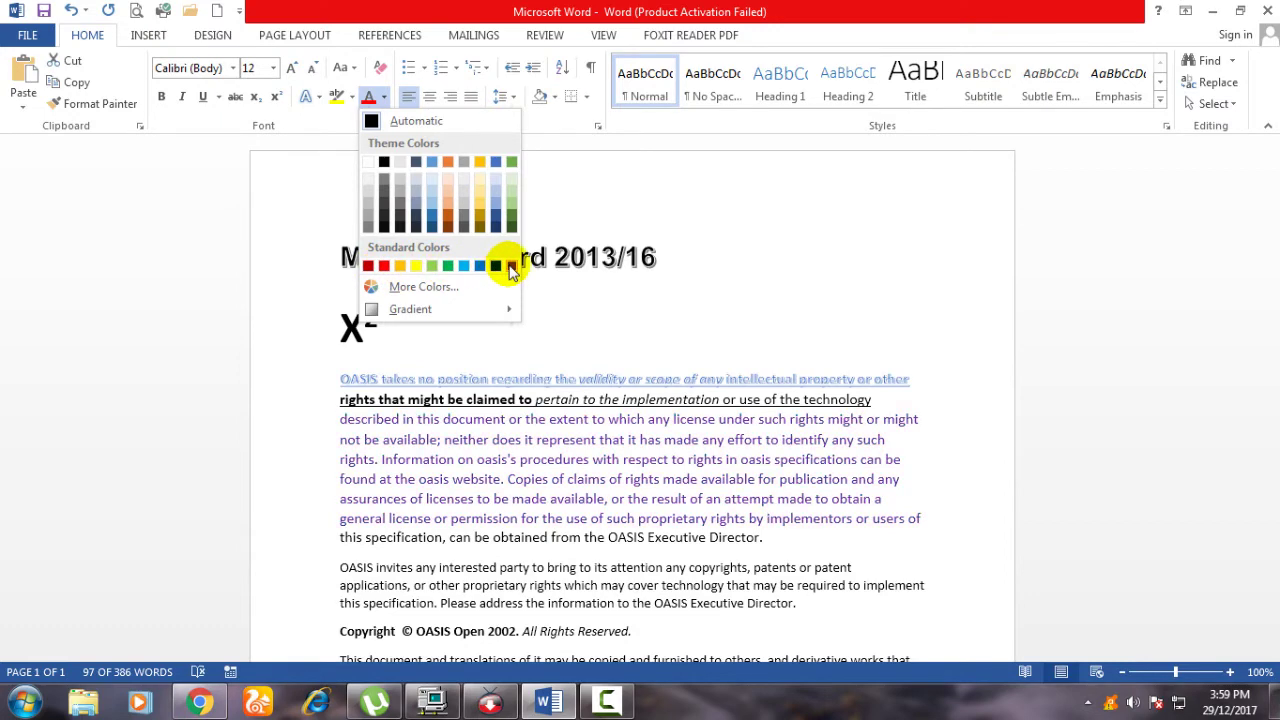
{"action": "left_click", "coordinate": [511, 266]}
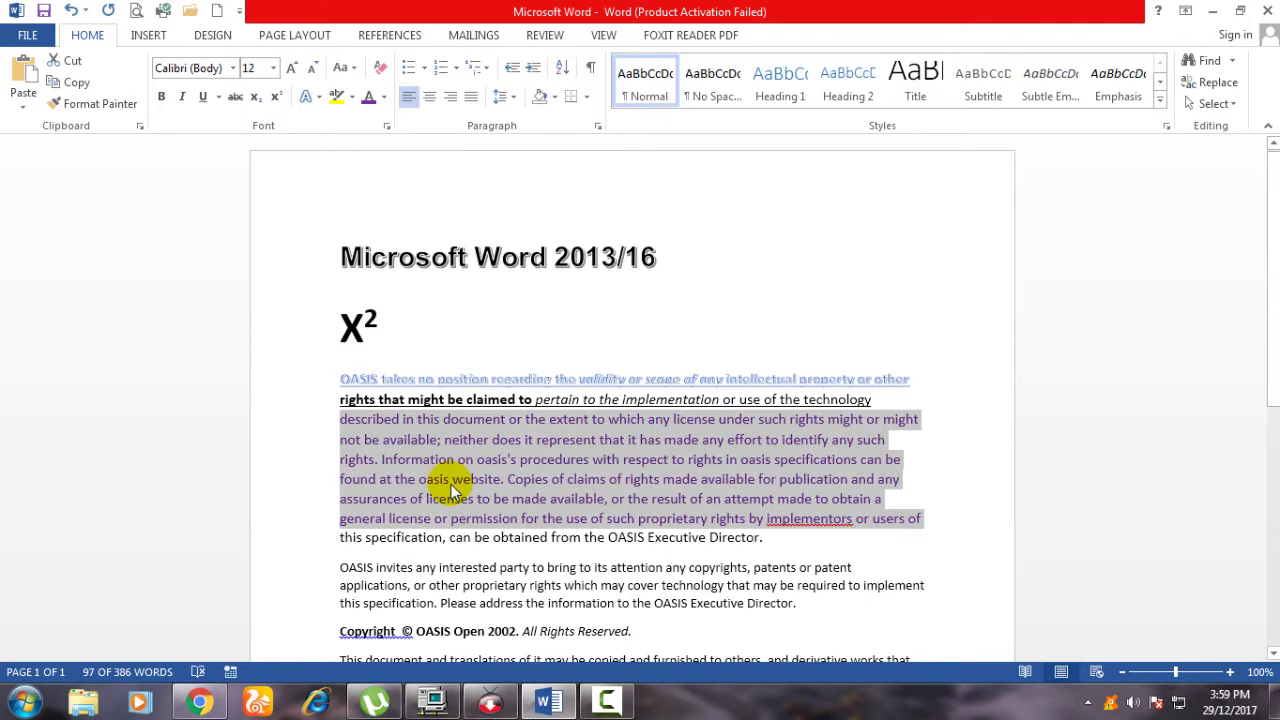
{"action": "left_click_drag", "start_coordinate": [340, 257], "coordinate": [657, 257]}
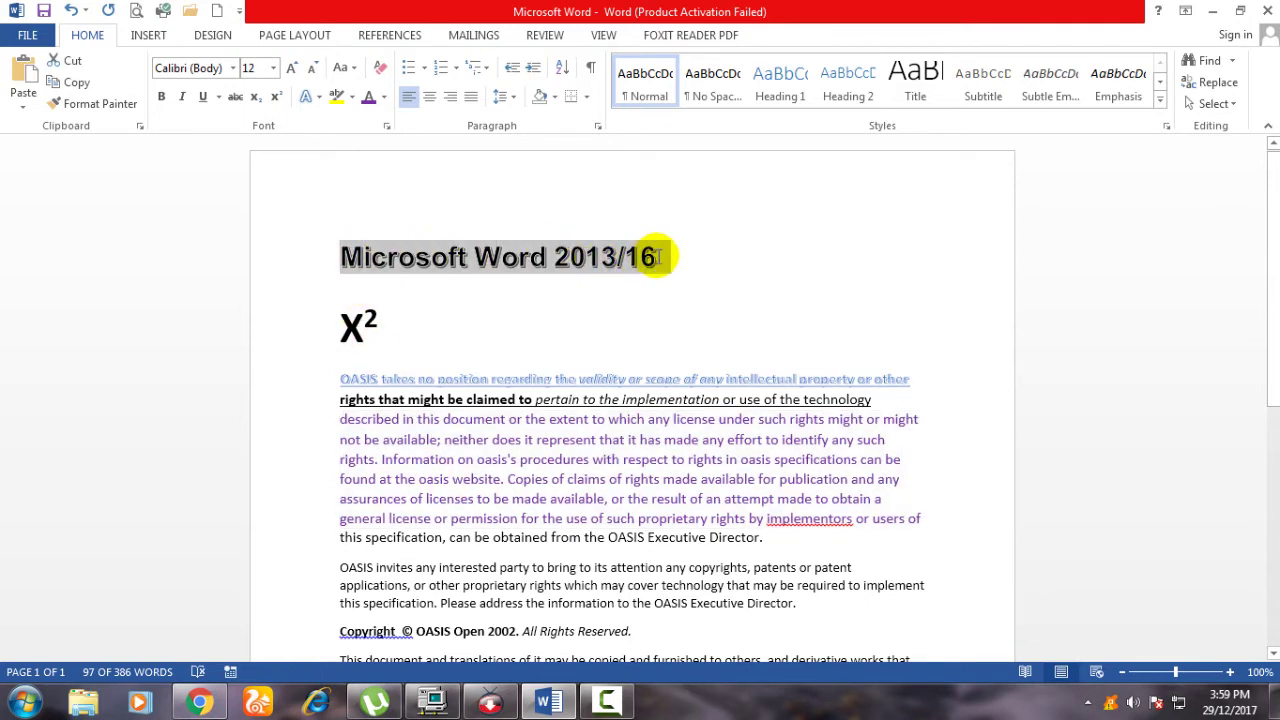
{"action": "left_click", "coordinate": [384, 98]}
{"action": "left_click", "coordinate": [386, 266]}
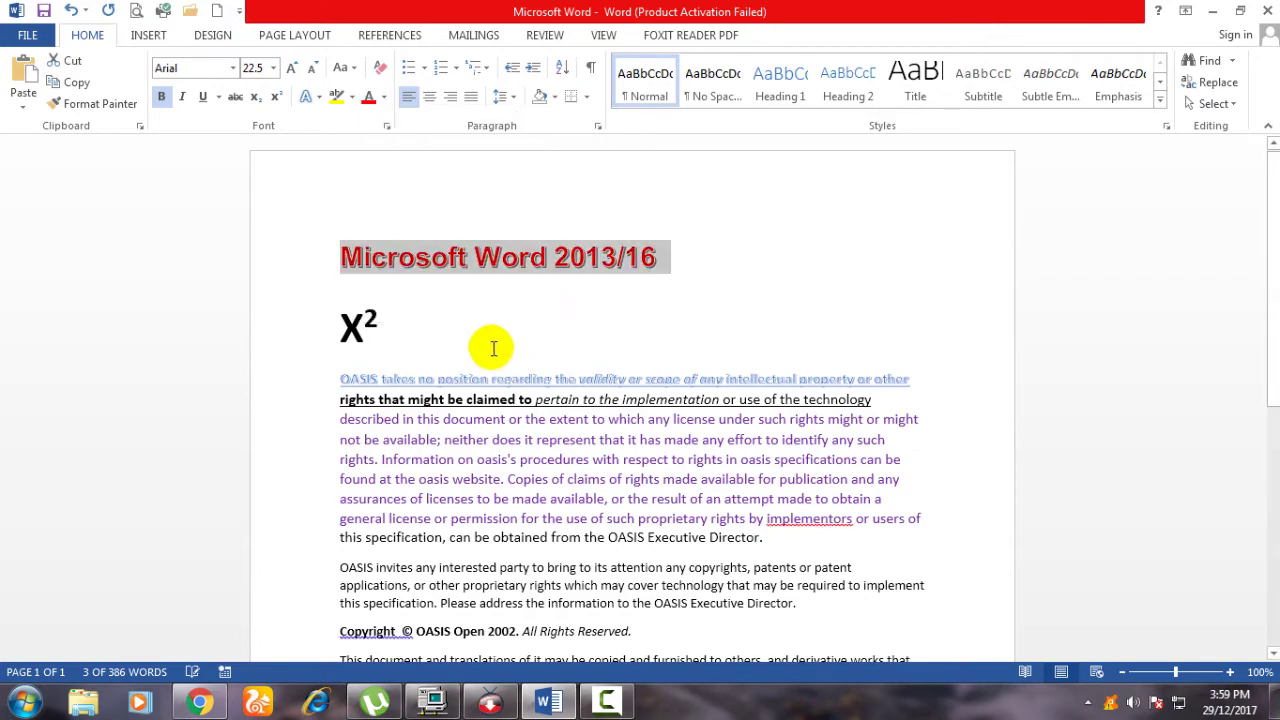
{"action": "left_click", "coordinate": [488, 333]}
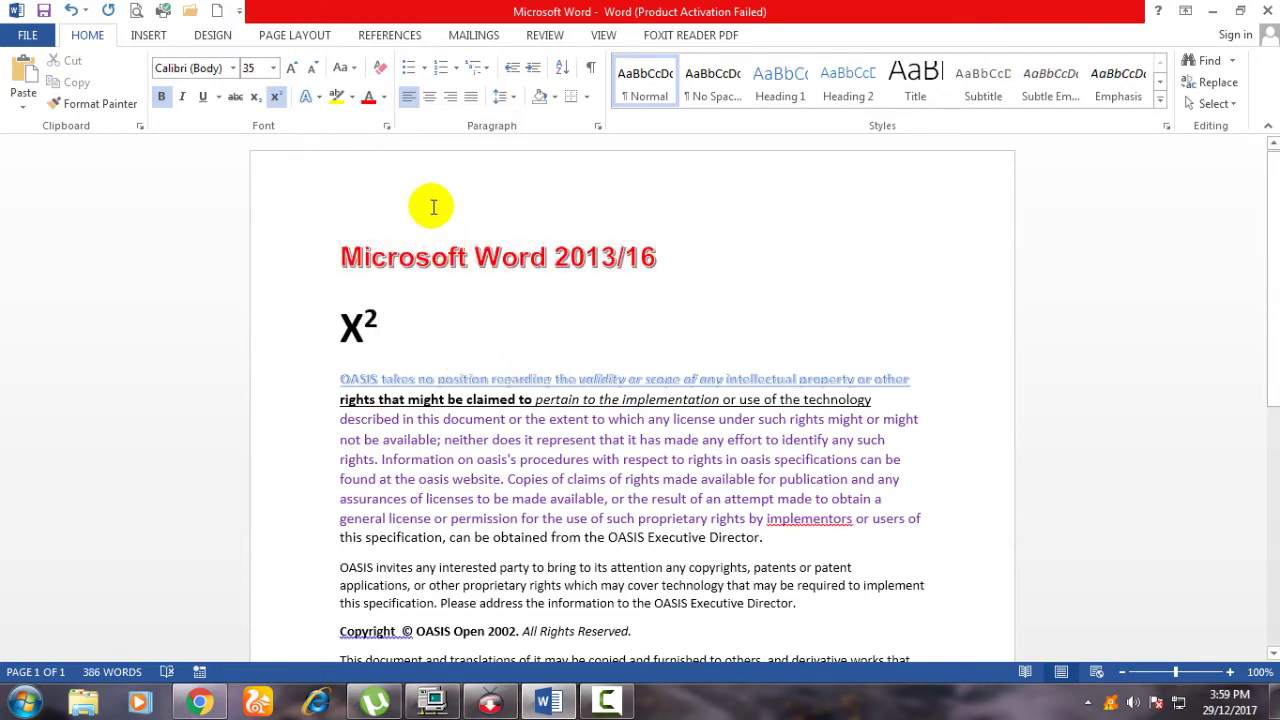
Add an empty paragraph after the final warranty paragraph.
{"action": "scroll", "coordinate": [528, 400], "scroll_direction": "down", "scroll_amount": 5}
{"action": "scroll", "coordinate": [343, 486], "scroll_direction": "down", "scroll_amount": 3}
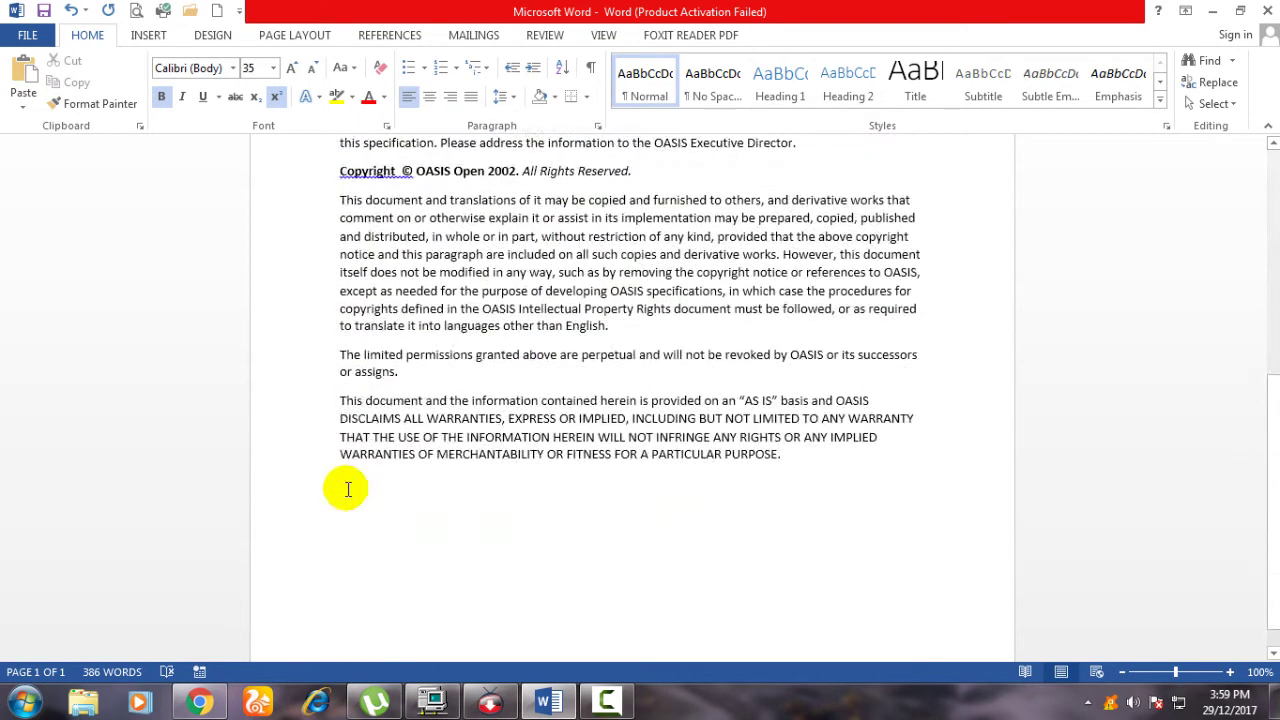
{"action": "left_click", "coordinate": [337, 422]}
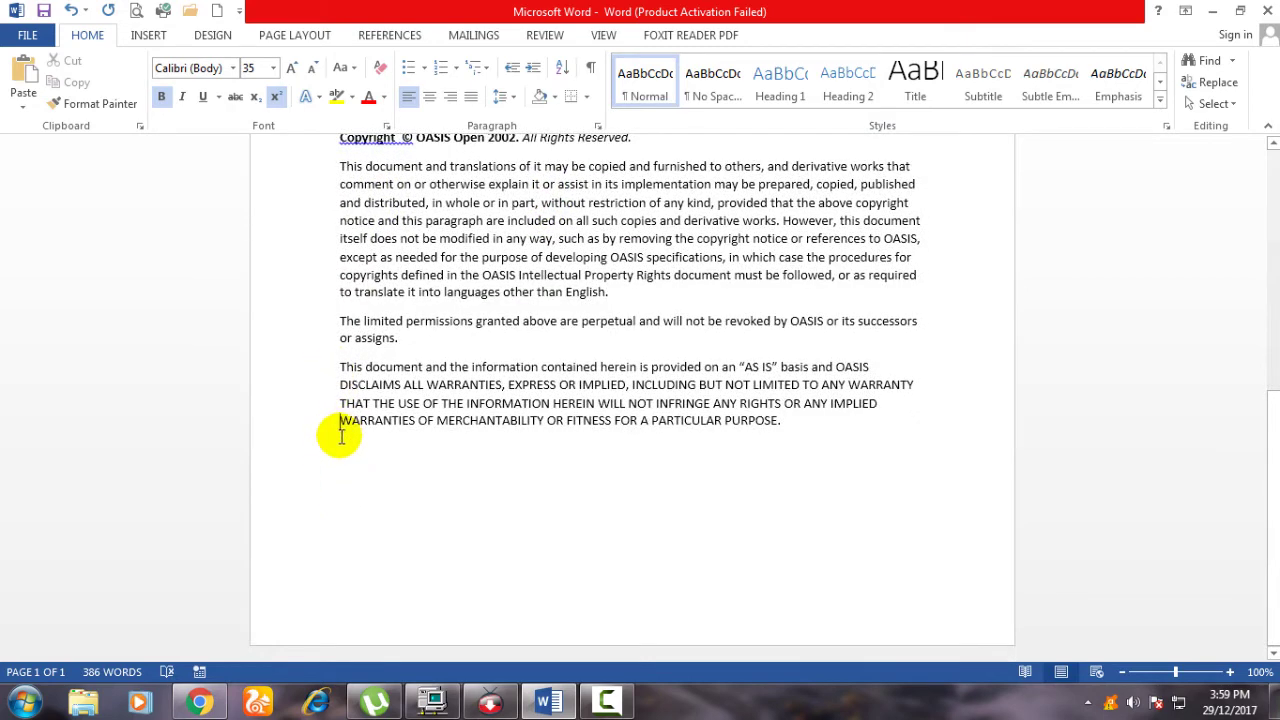
{"action": "key", "text": "Return"}
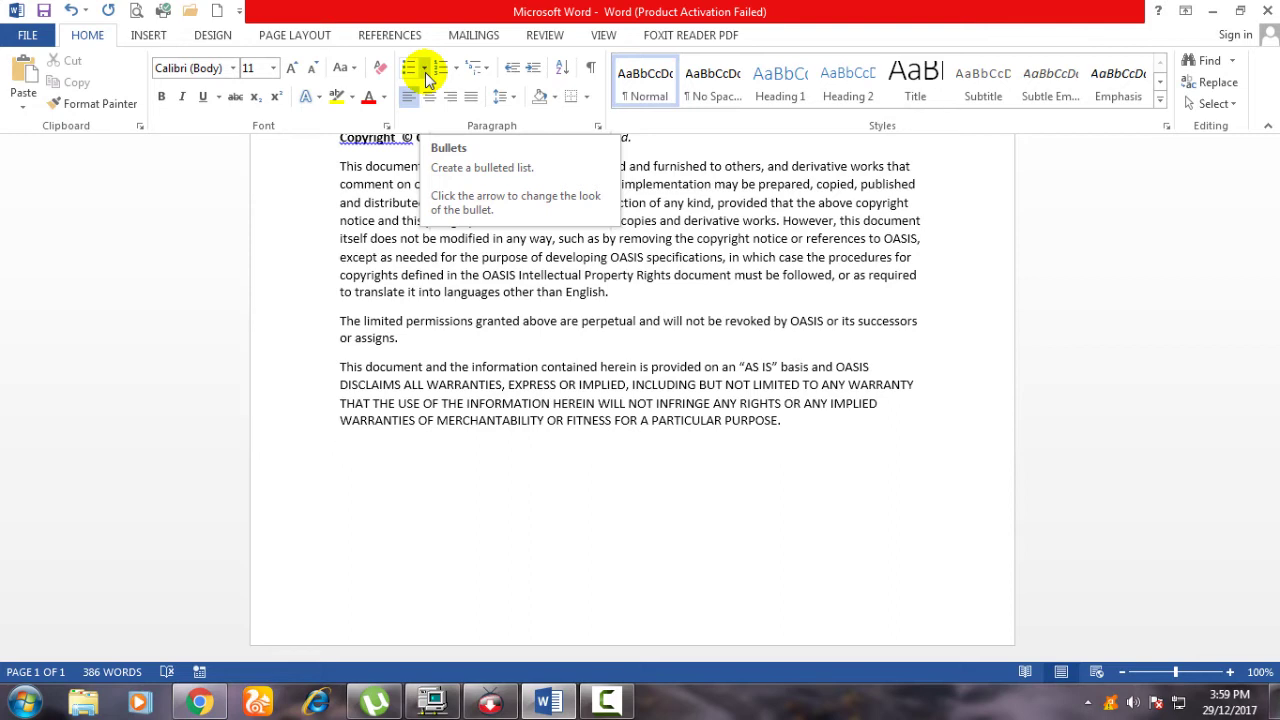
Give the warranty paragraph an arrow bullet and start a new bulleted line below it.
{"action": "left_click", "coordinate": [341, 370]}
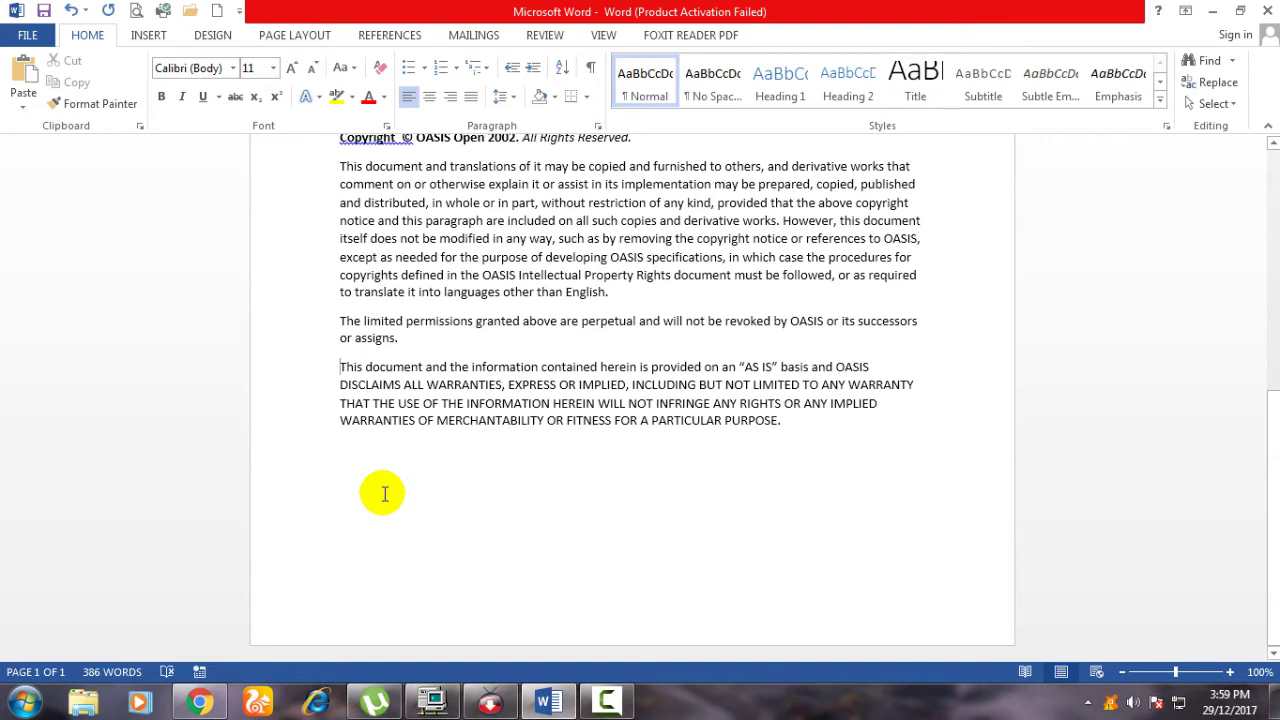
{"action": "left_click", "coordinate": [783, 424]}
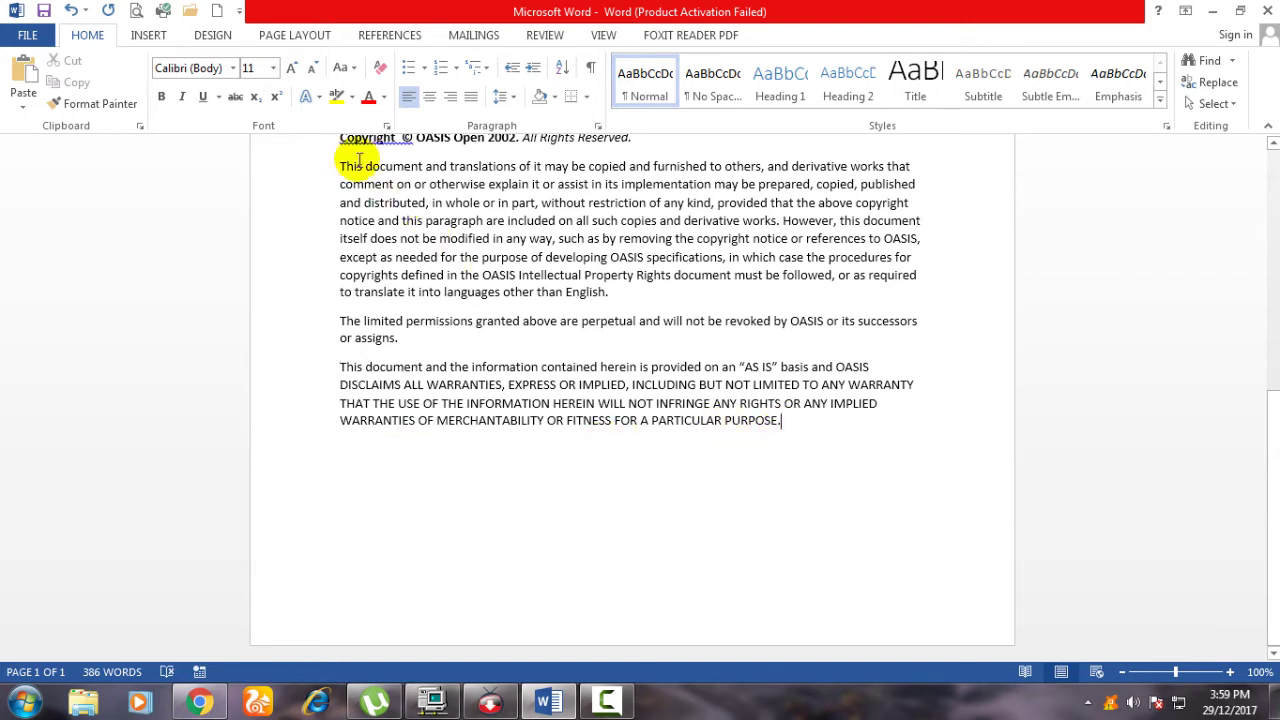
{"action": "left_click", "coordinate": [424, 68]}
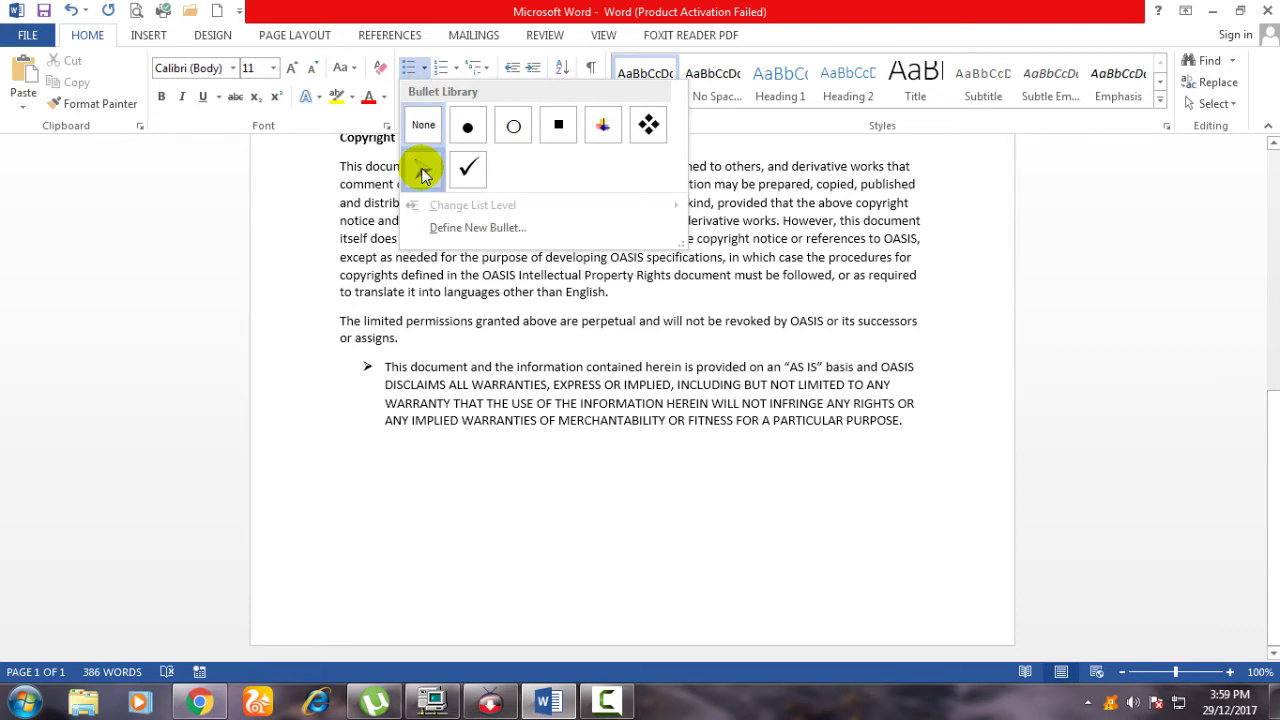
{"action": "left_click", "coordinate": [421, 172]}
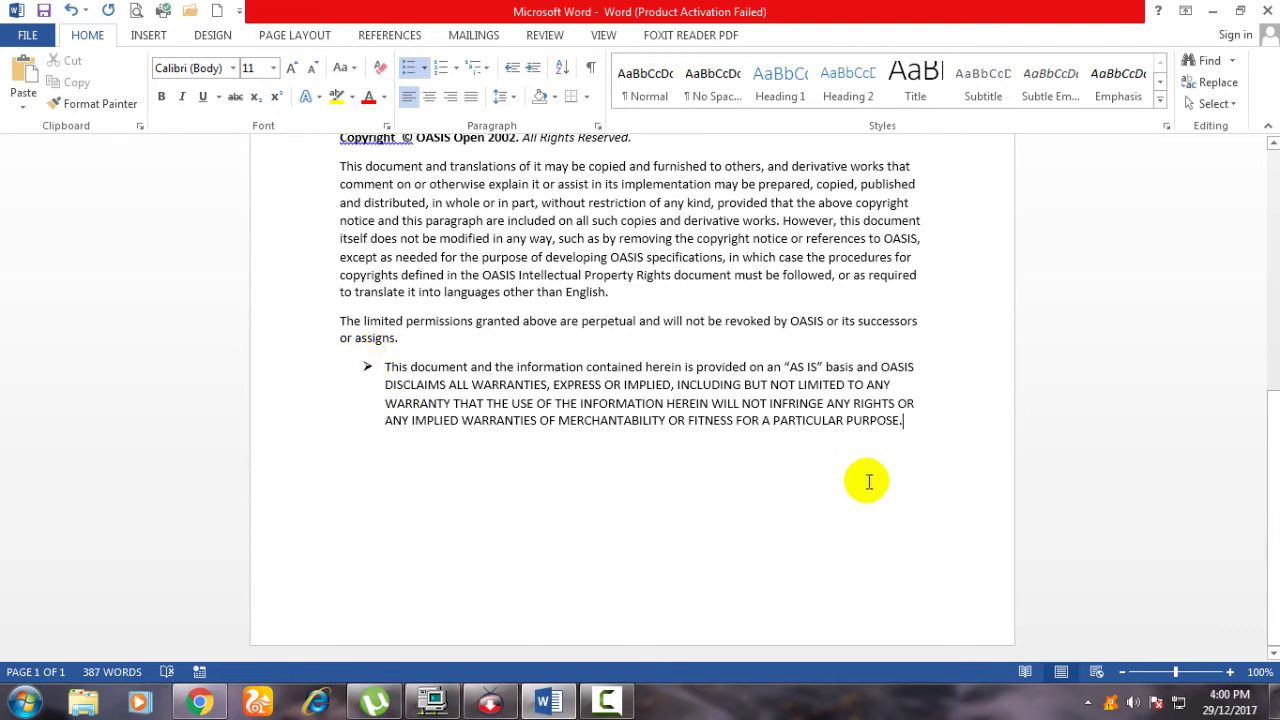
{"action": "key", "text": "Return"}
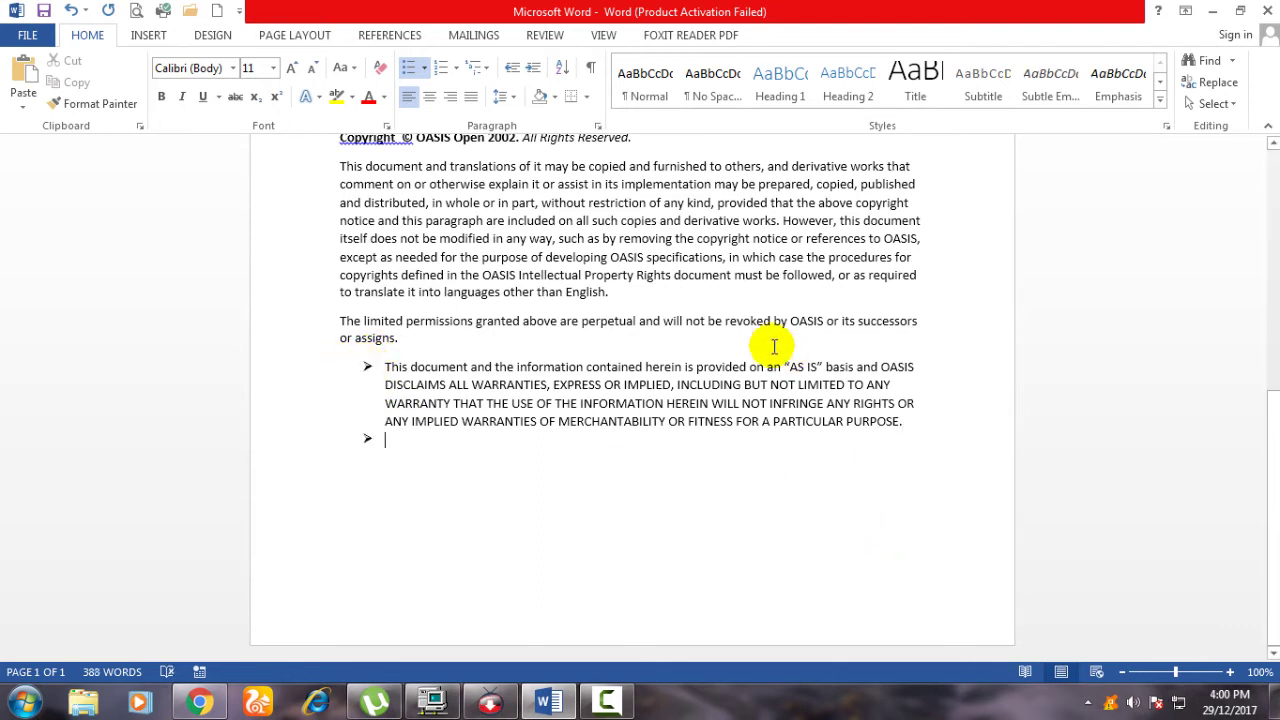
Change the arrow bullets to I., II., III. Roman numbering.
{"action": "left_click", "coordinate": [457, 70]}
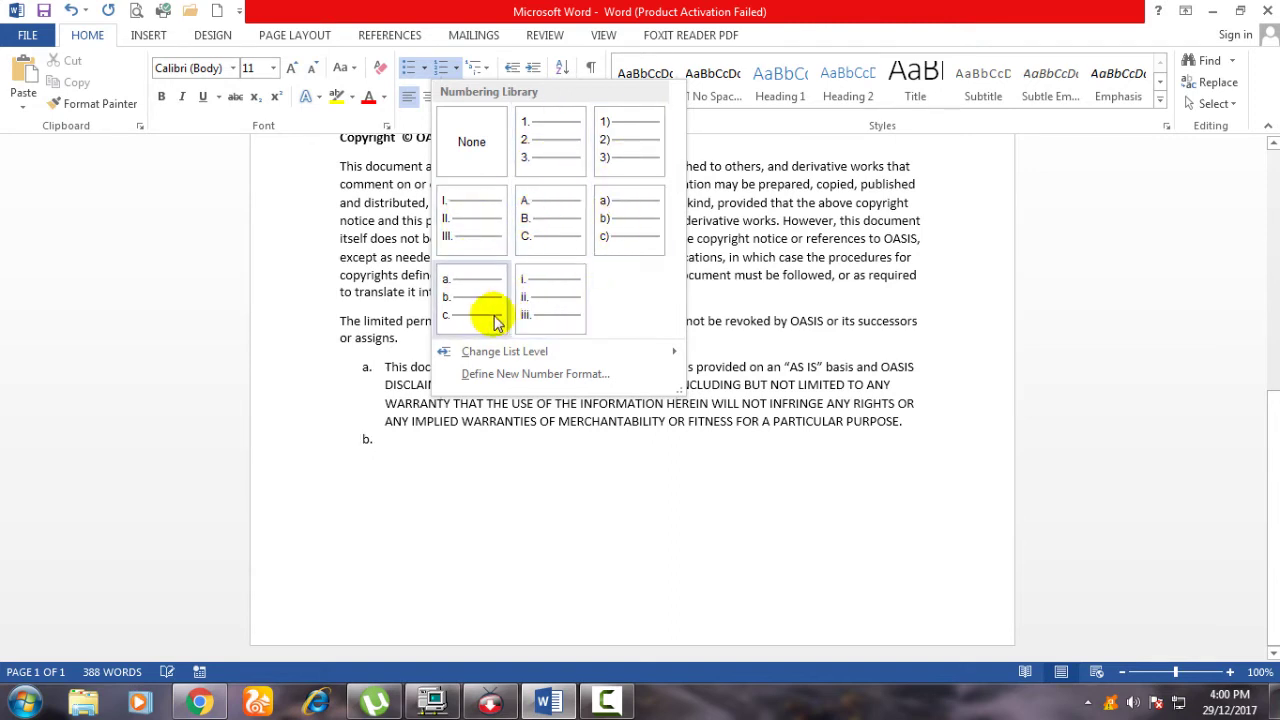
{"action": "left_click", "coordinate": [476, 236]}
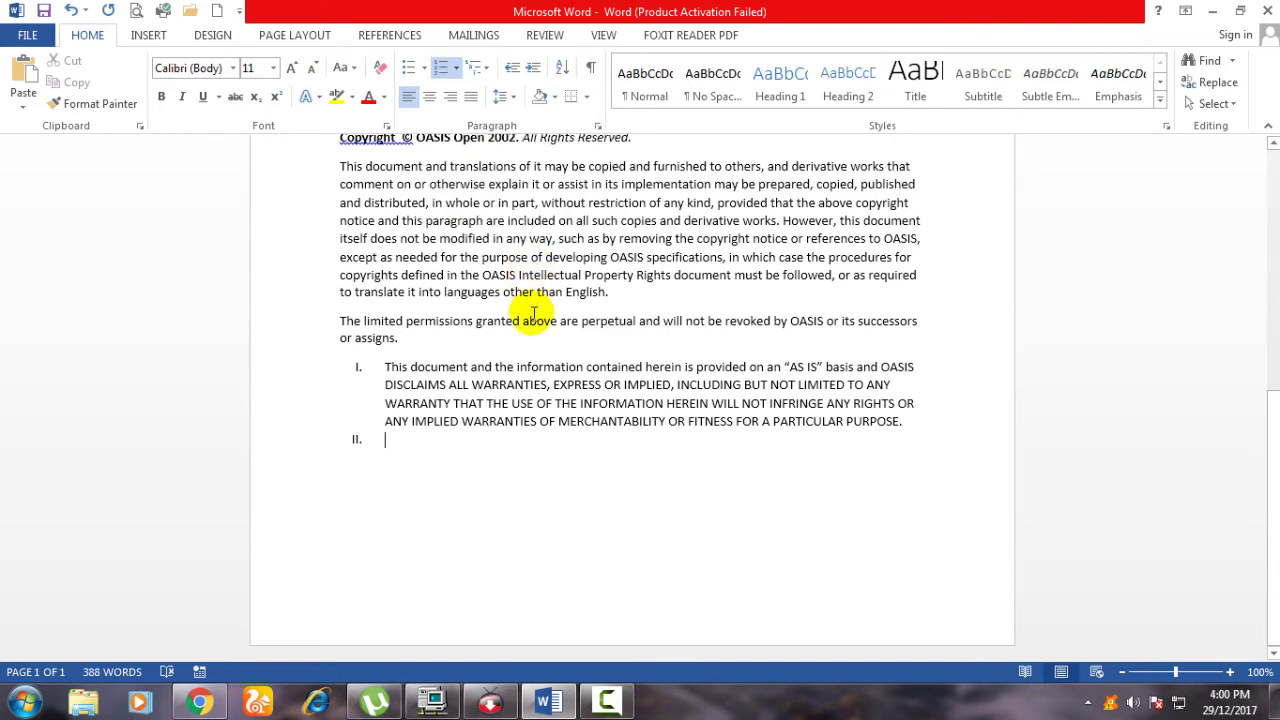
{"action": "scroll", "coordinate": [530, 303], "scroll_direction": "up", "scroll_amount": 8}
{"action": "scroll", "coordinate": [534, 314], "scroll_direction": "down", "scroll_amount": 3}
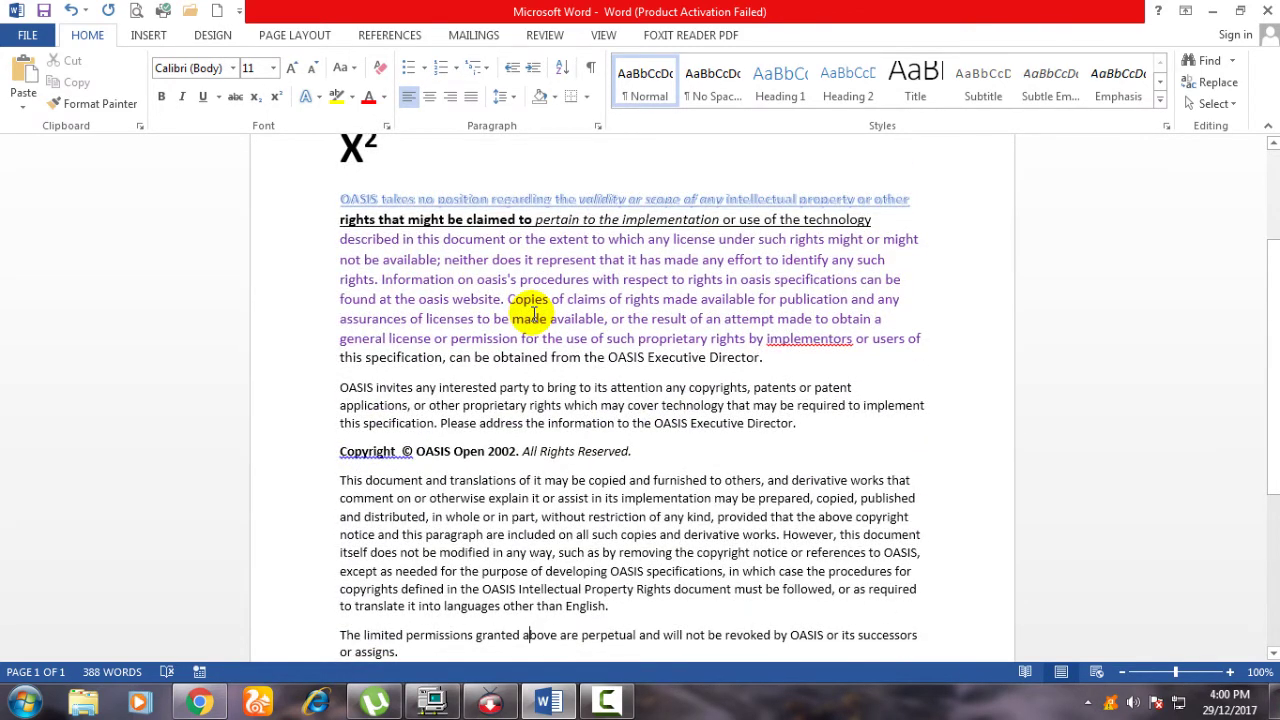
{"action": "scroll", "coordinate": [533, 313], "scroll_direction": "down", "scroll_amount": 1}
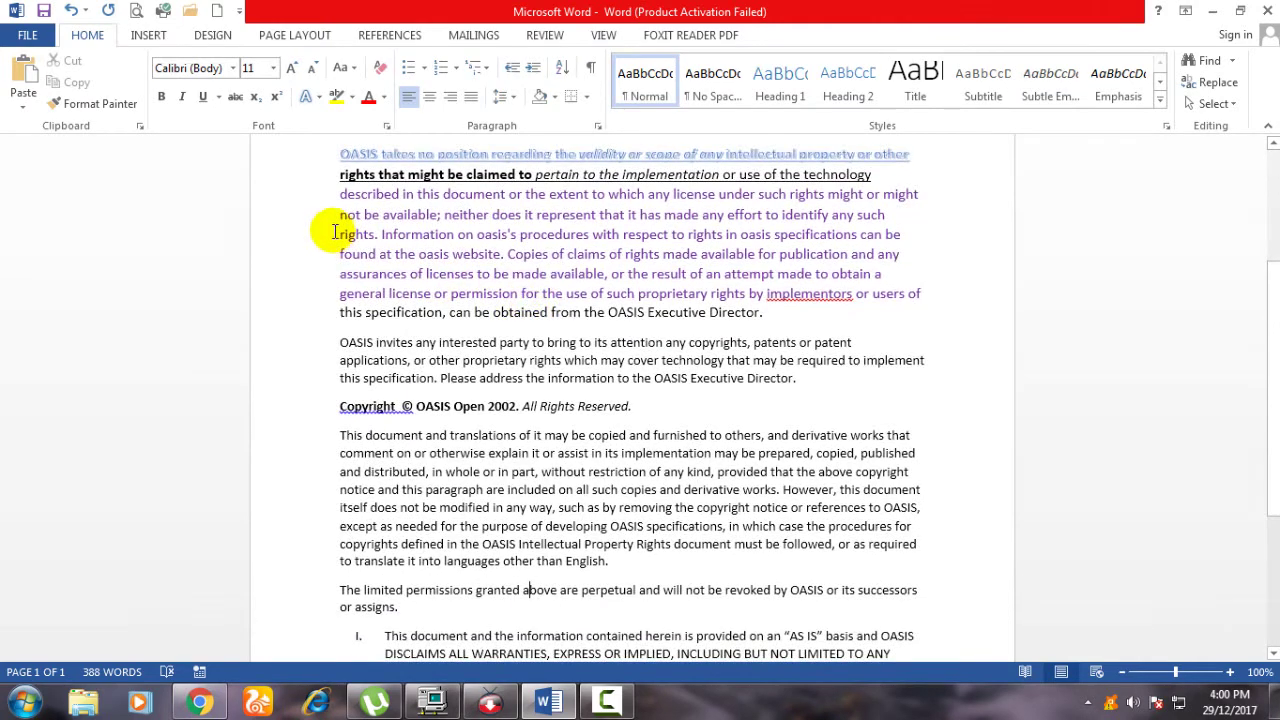
{"action": "scroll", "coordinate": [335, 224], "scroll_direction": "up", "scroll_amount": 2}
Select the Microsoft Word 2013/16 heading and centre it.
{"action": "mouse_move", "coordinate": [340, 284]}
{"action": "left_mouse_down"}
{"action": "mouse_move", "coordinate": [724, 383]}
{"action": "mouse_move", "coordinate": [918, 383]}
{"action": "left_mouse_up"}
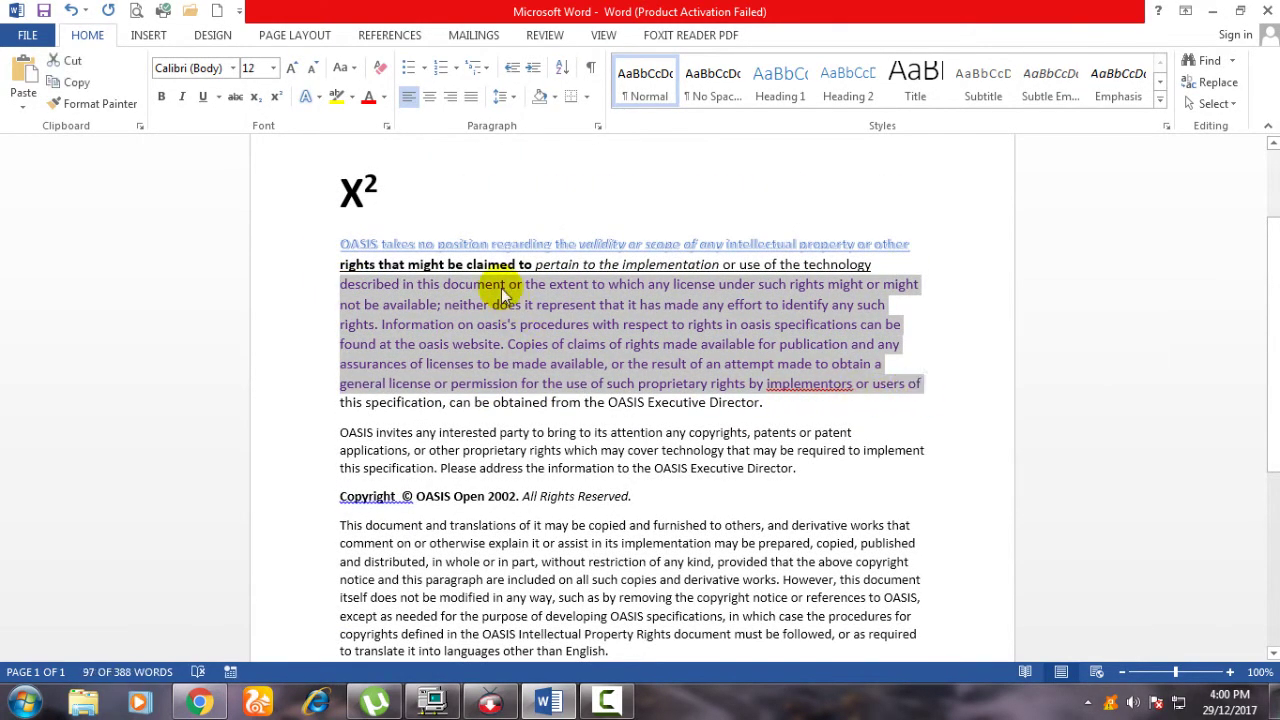
{"action": "scroll", "coordinate": [352, 230], "scroll_direction": "up", "scroll_amount": 3}
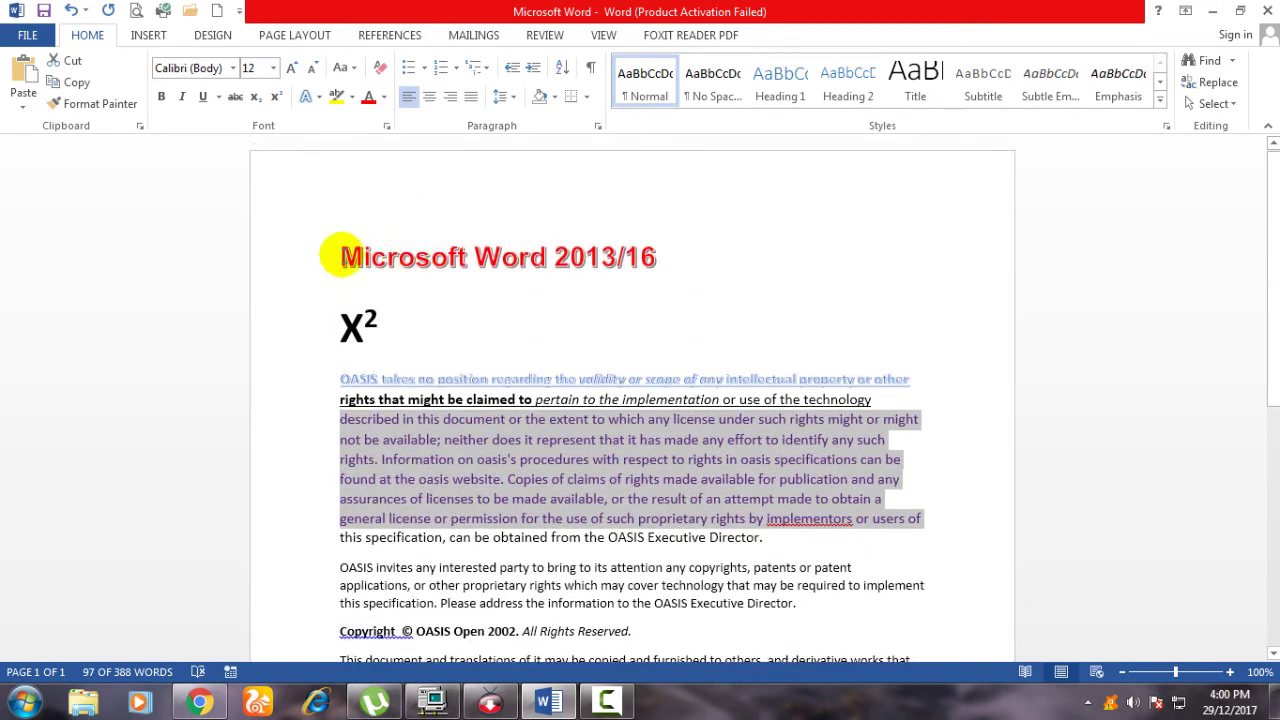
{"action": "mouse_move", "coordinate": [338, 257]}
{"action": "left_mouse_down"}
{"action": "mouse_move", "coordinate": [636, 272]}
{"action": "mouse_move", "coordinate": [665, 262]}
{"action": "left_mouse_up"}
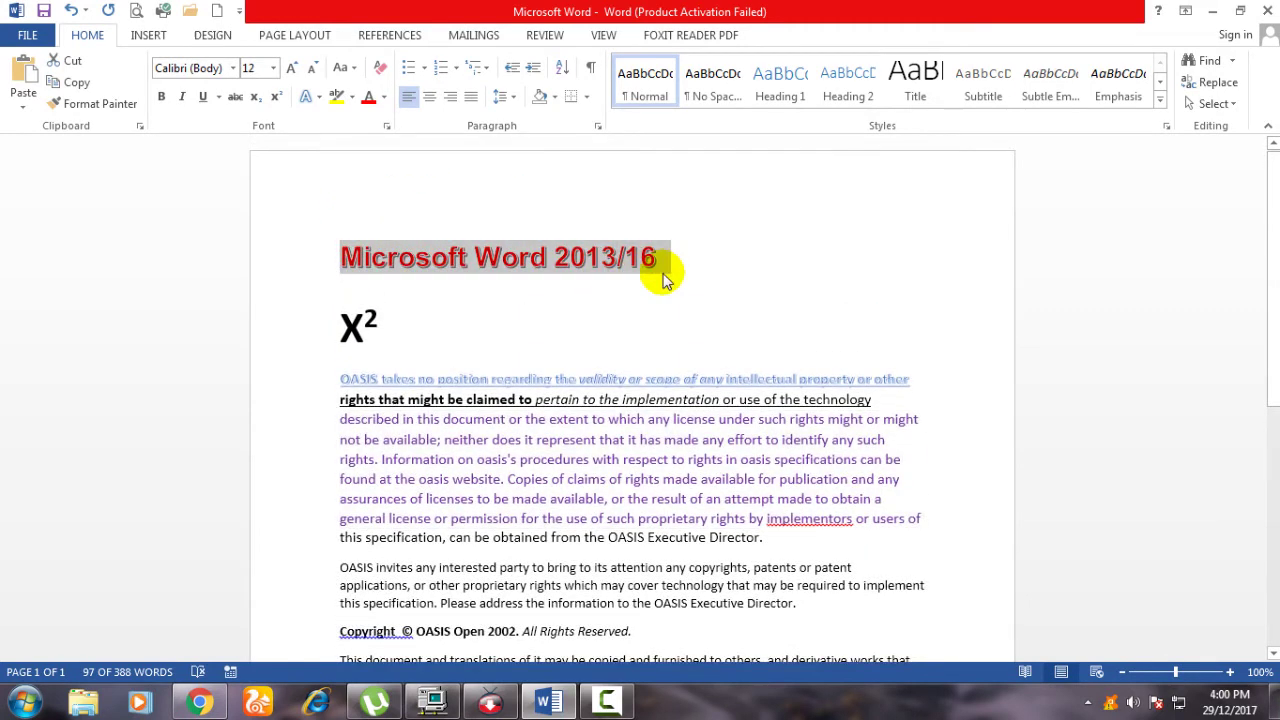
{"action": "left_click", "coordinate": [432, 103]}
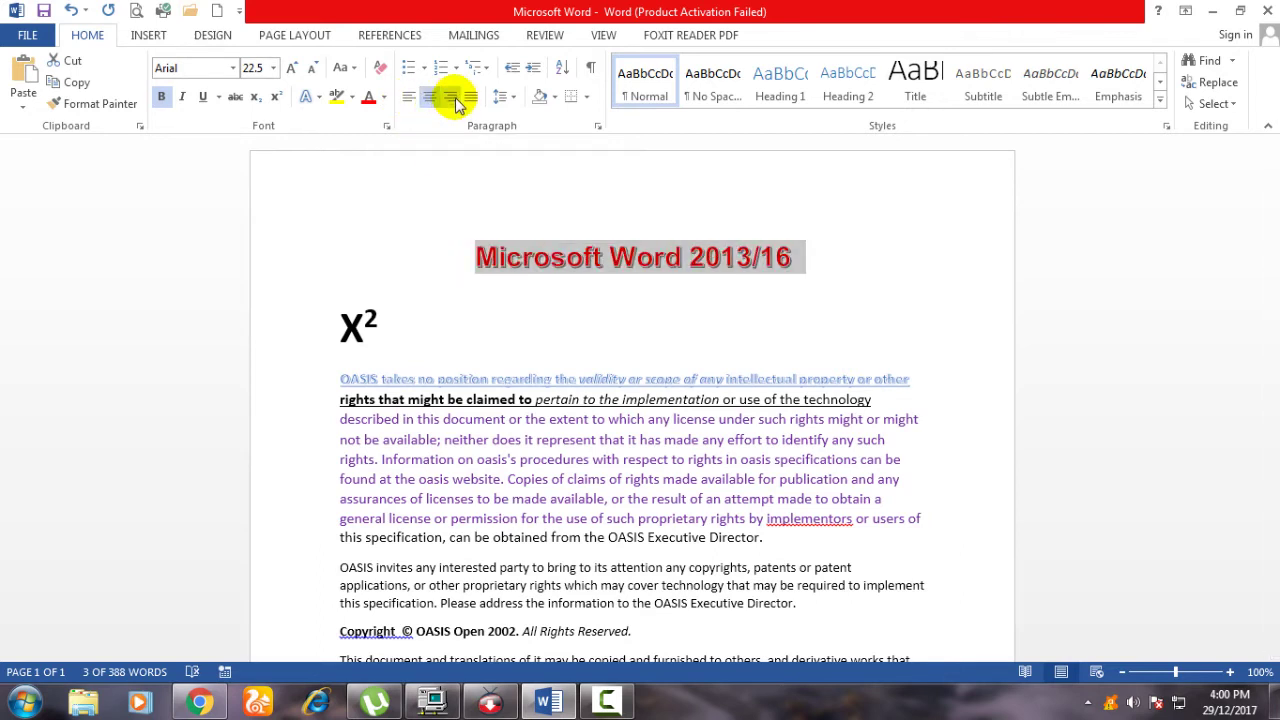
Right-align the Microsoft Word 2013/16 heading and justify the paragraph from 'described' to 'Director.'.
{"action": "left_click", "coordinate": [452, 98]}
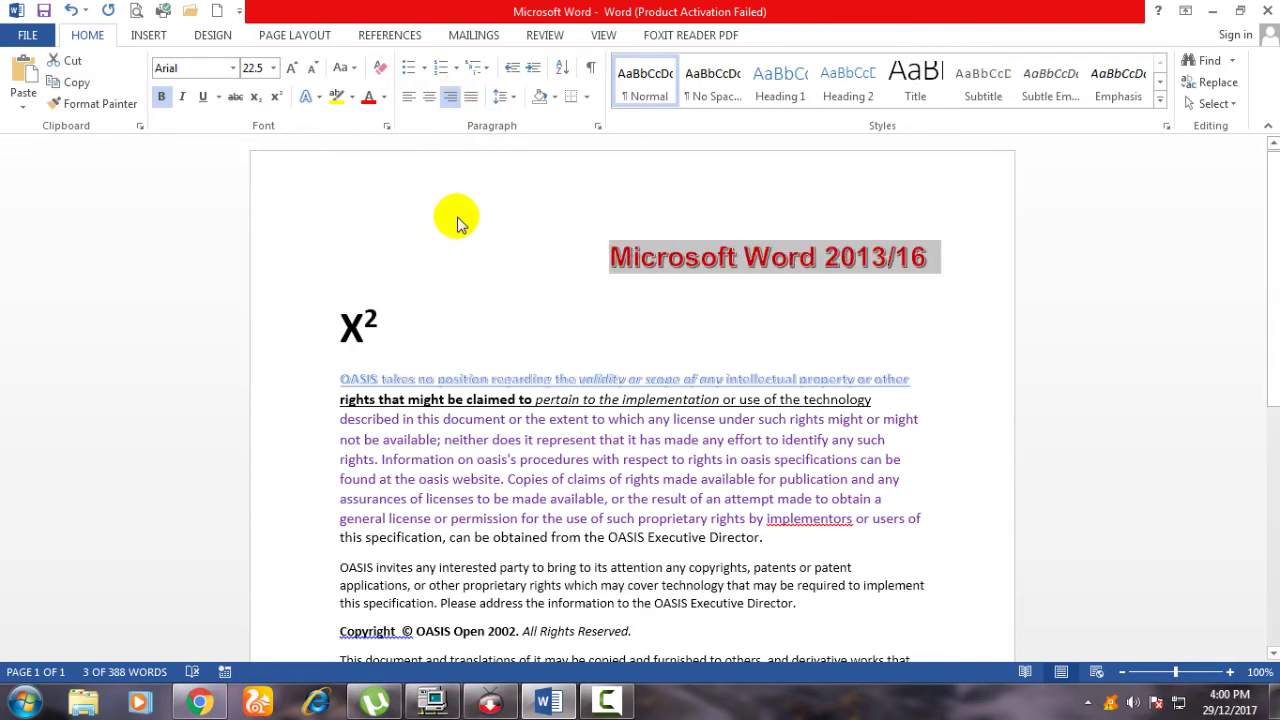
{"action": "left_click", "coordinate": [404, 445]}
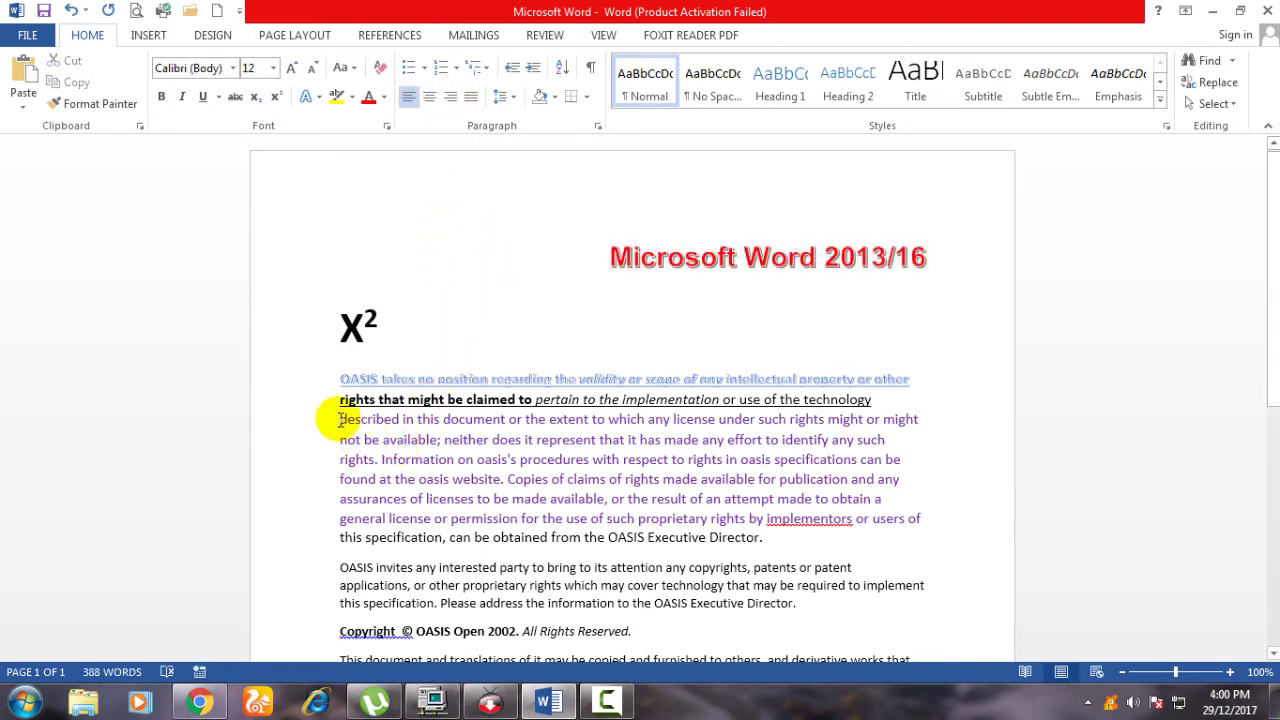
{"action": "left_click_drag", "start_coordinate": [340, 420], "coordinate": [766, 540]}
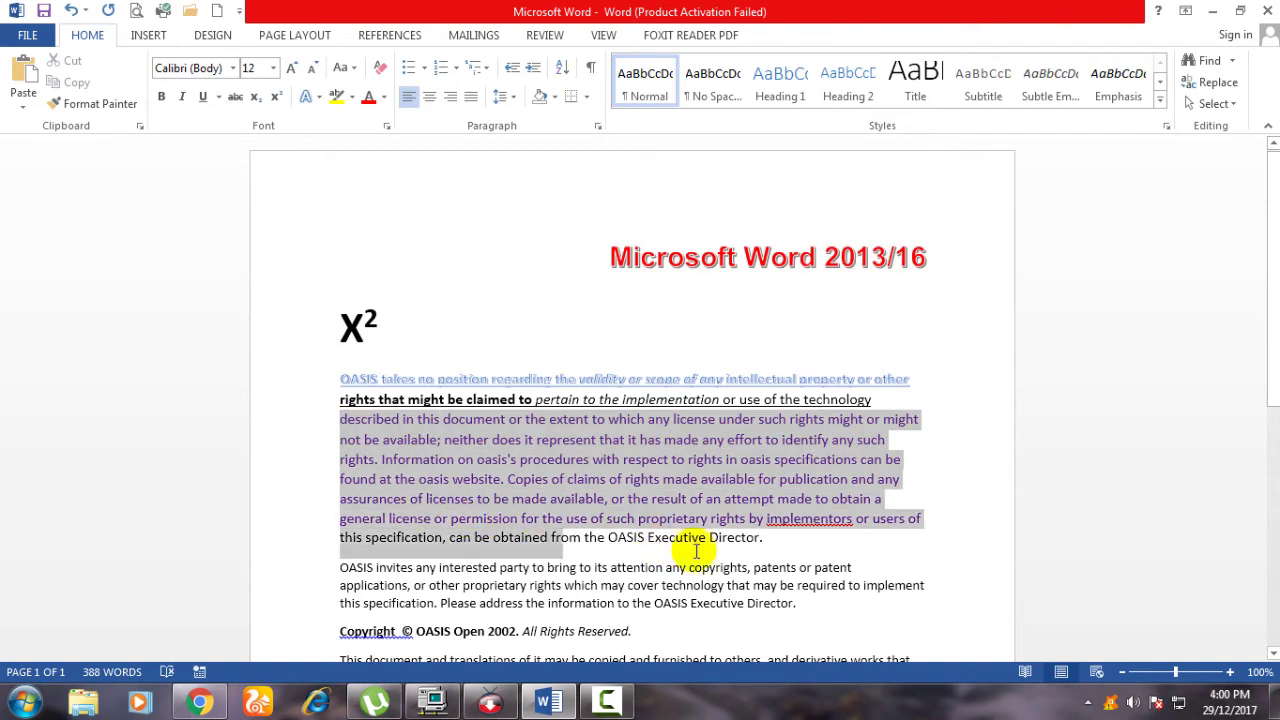
{"action": "left_click", "coordinate": [471, 99]}
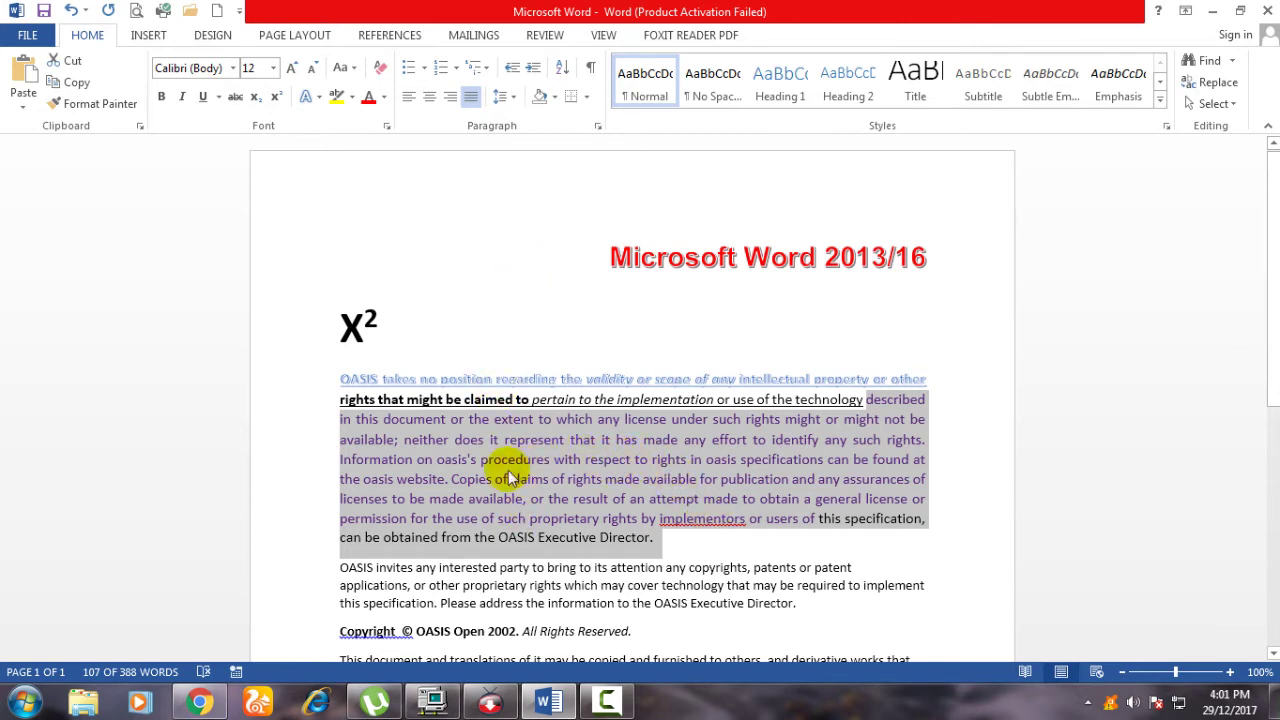
{"action": "left_click", "coordinate": [531, 72]}
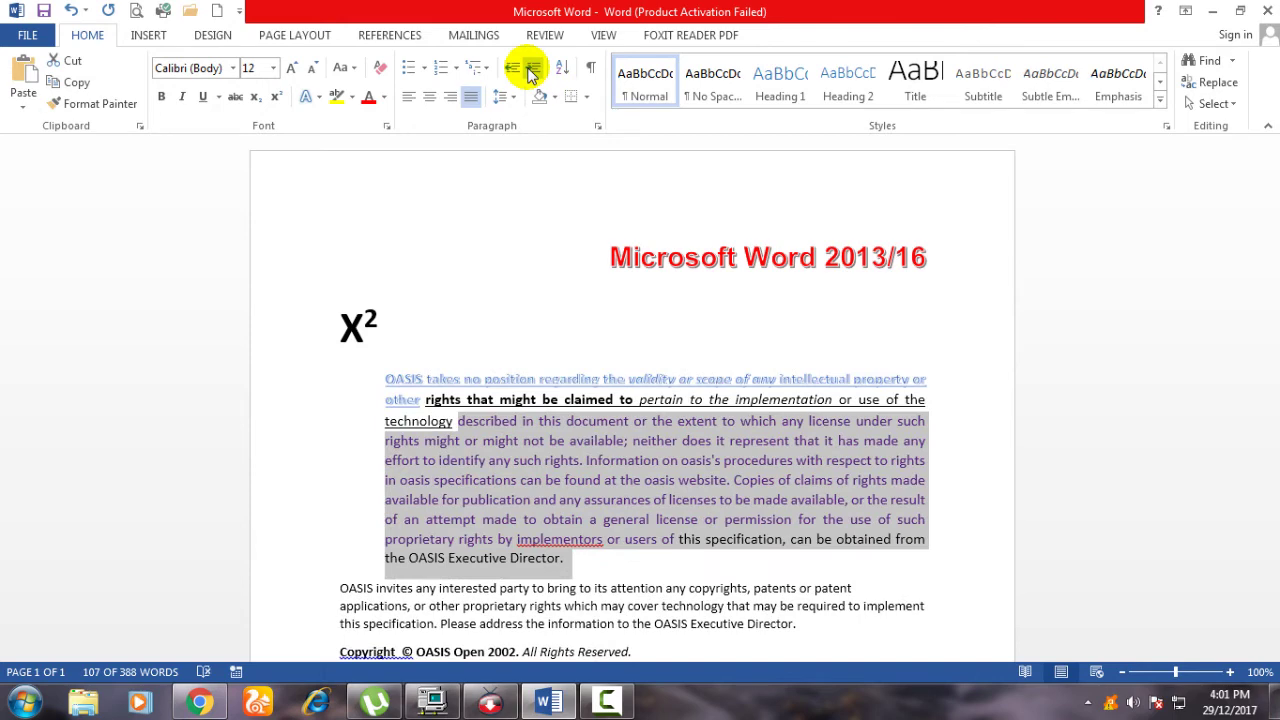
{"action": "left_click", "coordinate": [533, 72]}
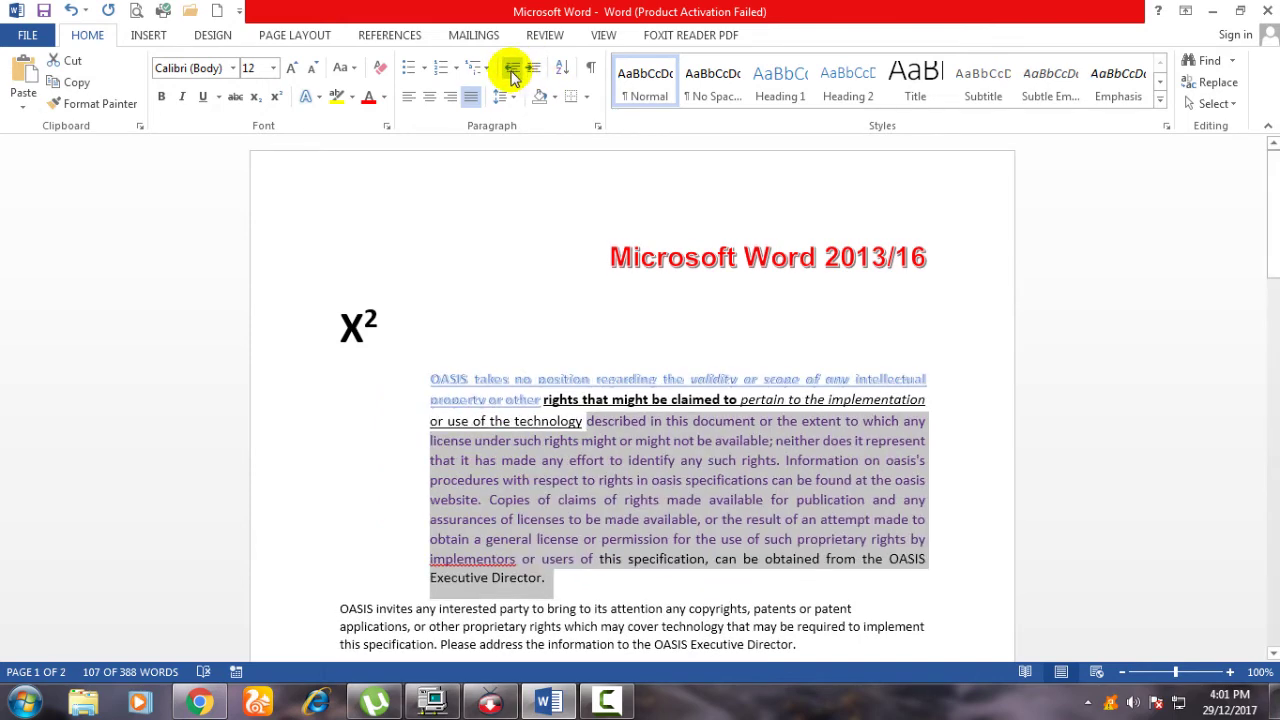
{"action": "left_click", "coordinate": [511, 70]}
{"action": "left_click", "coordinate": [511, 70]}
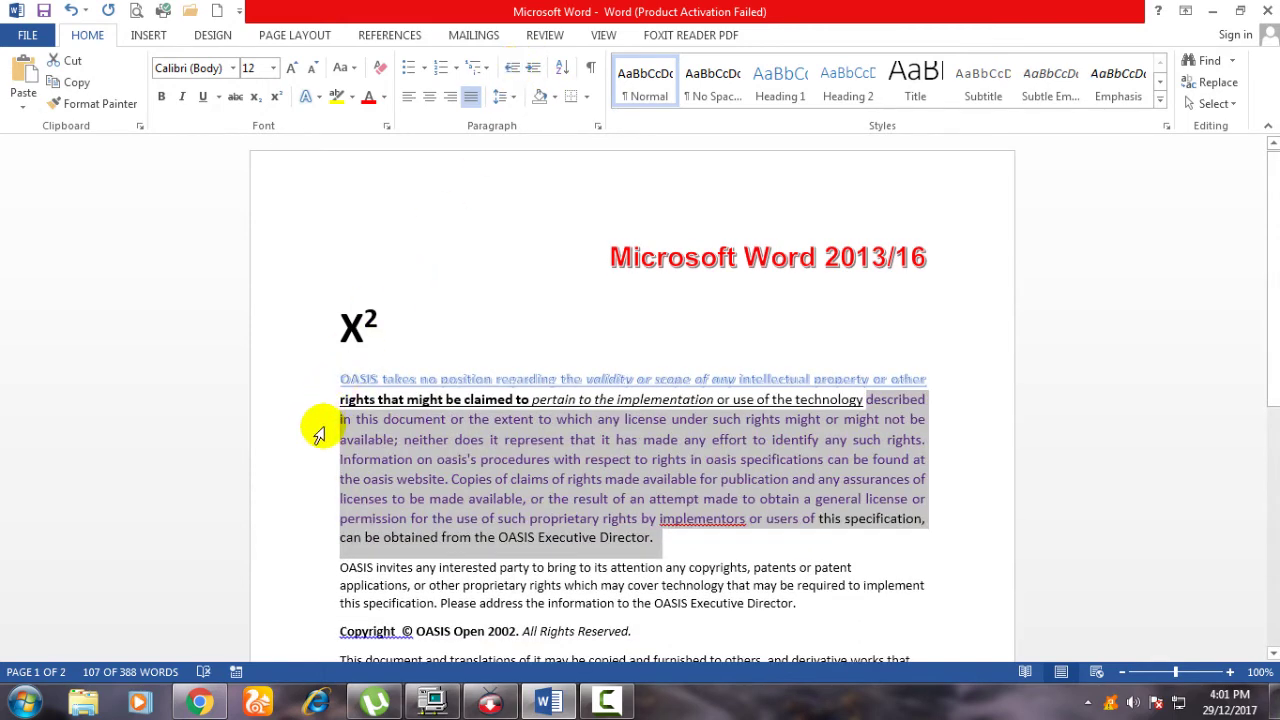
{"action": "left_click", "coordinate": [376, 441]}
{"action": "left_click", "coordinate": [340, 380]}
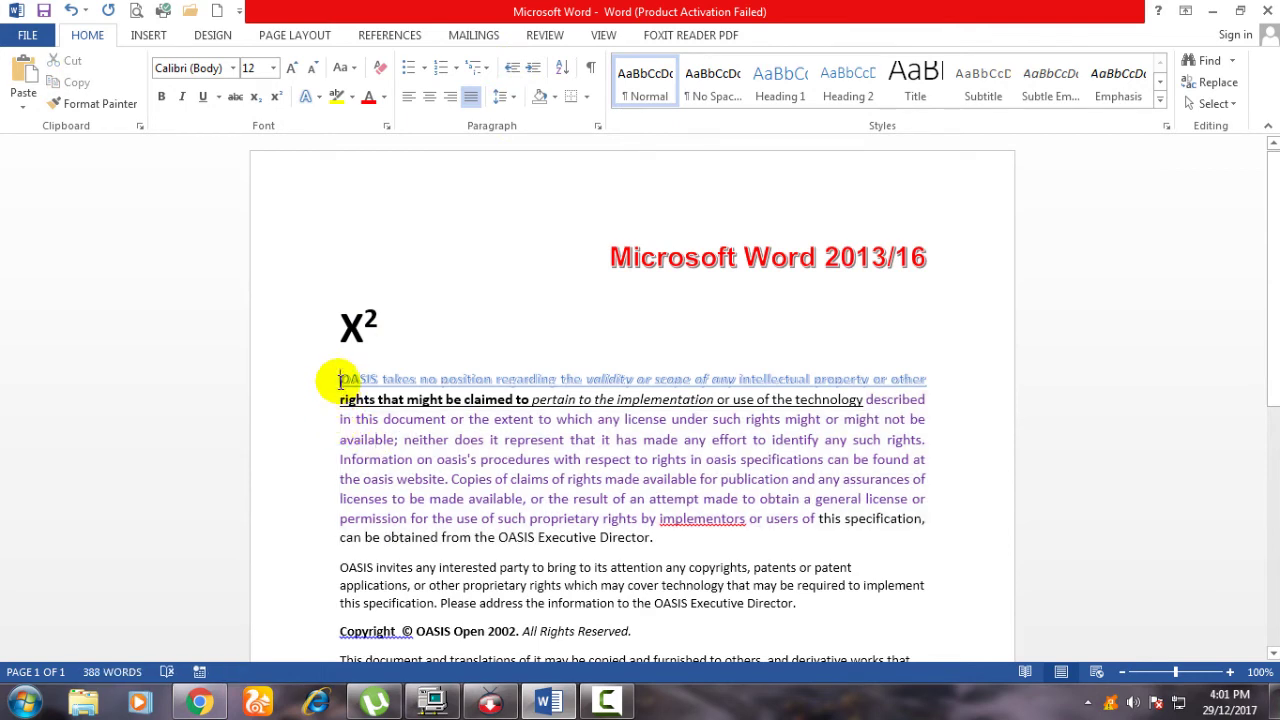
{"action": "left_click", "coordinate": [532, 68]}
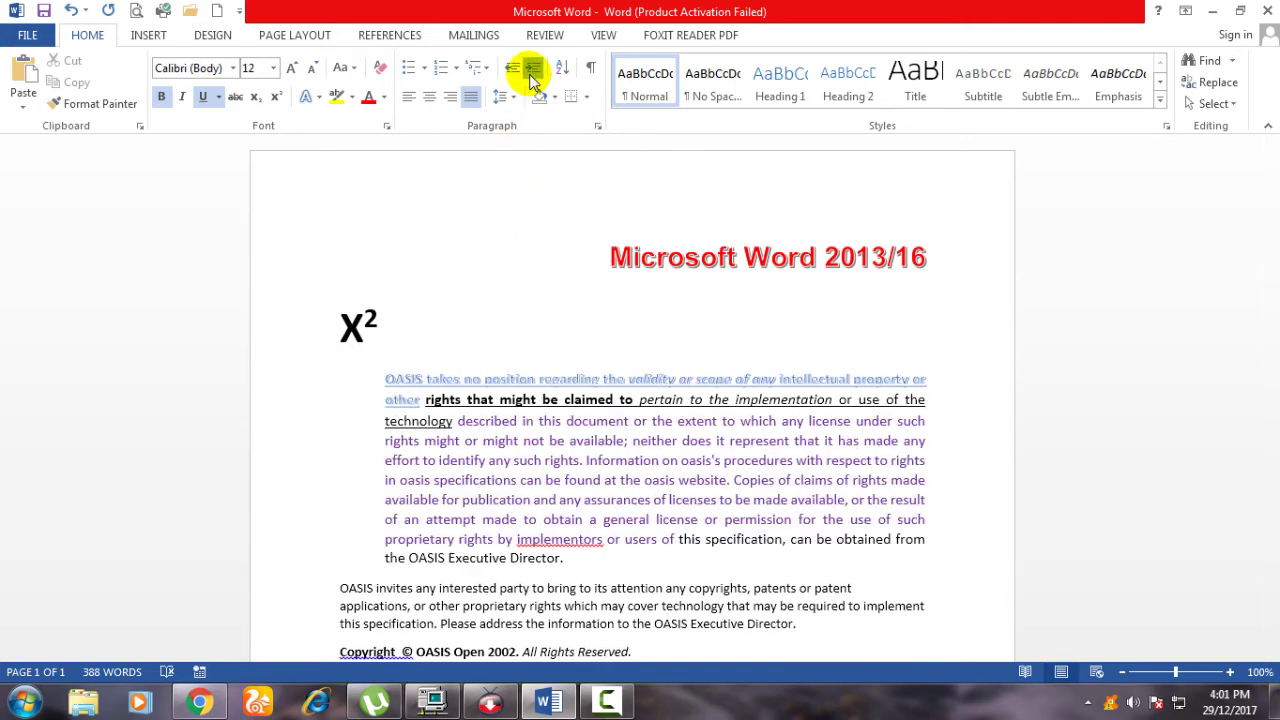
{"action": "left_click", "coordinate": [532, 70]}
{"action": "left_click", "coordinate": [530, 72]}
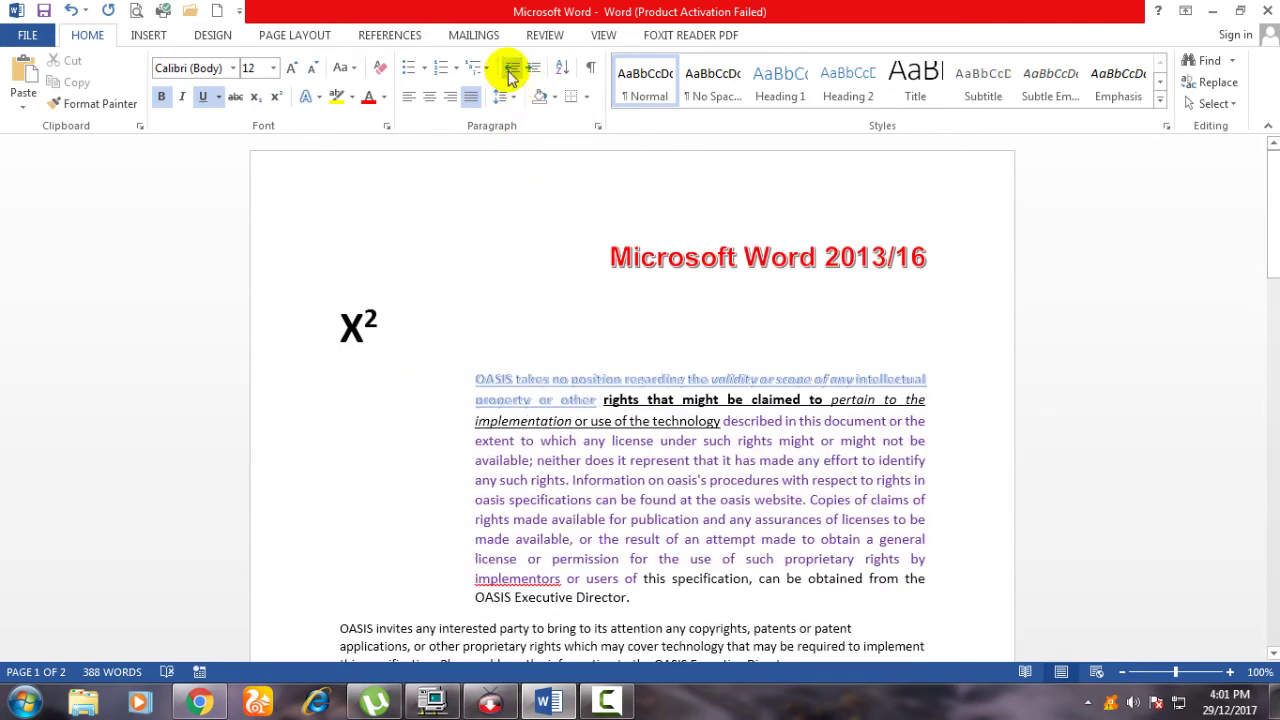
{"action": "left_click", "coordinate": [510, 70]}
{"action": "double_click", "coordinate": [510, 70]}
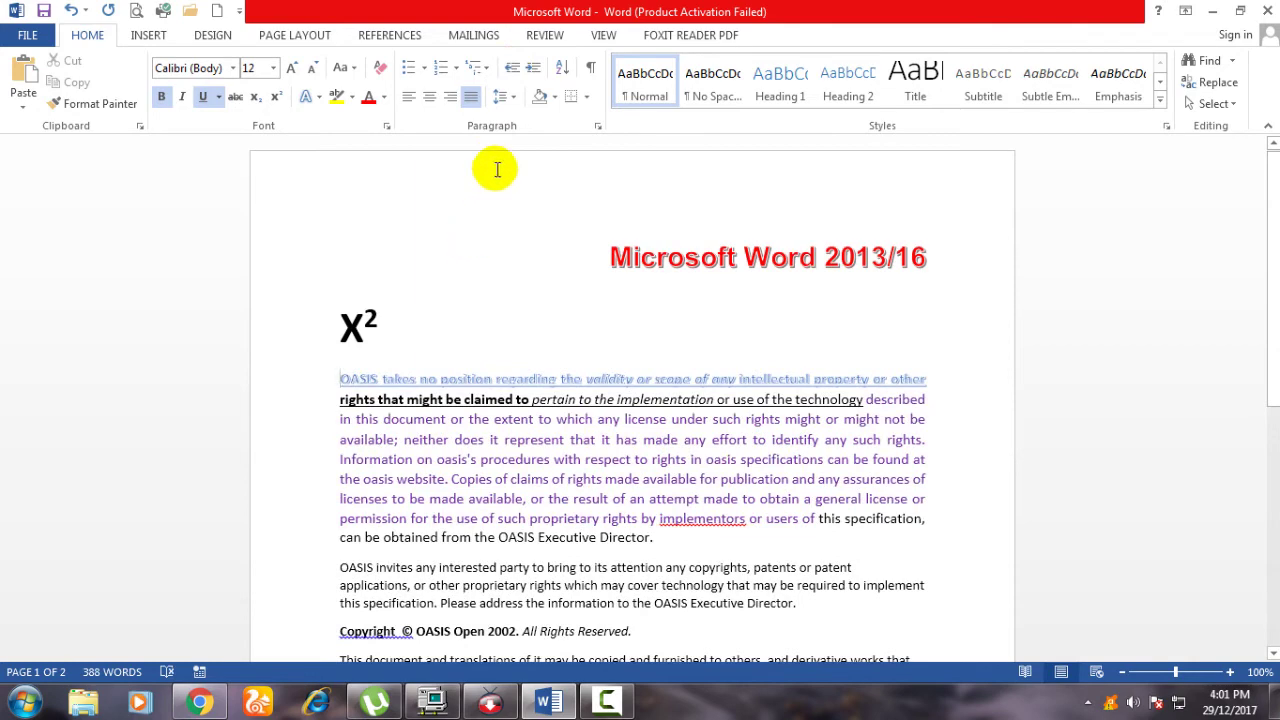
{"action": "left_click", "coordinate": [512, 97]}
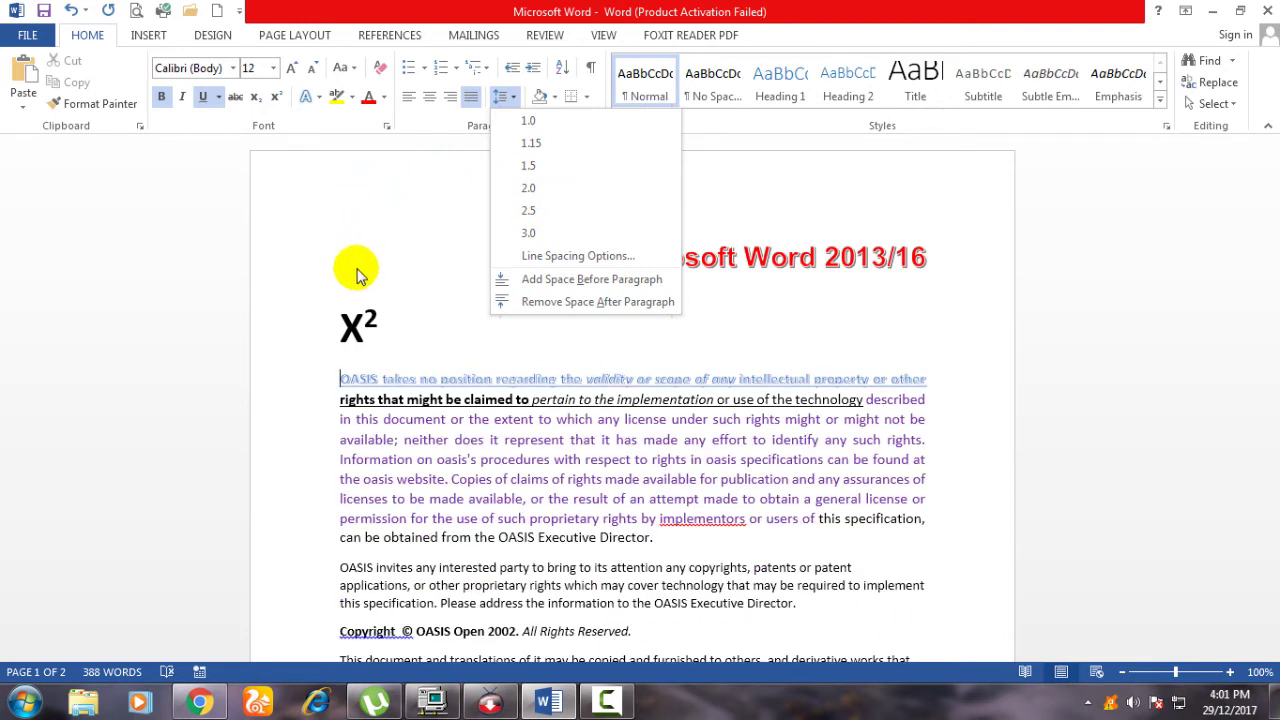
{"action": "left_click", "coordinate": [334, 231]}
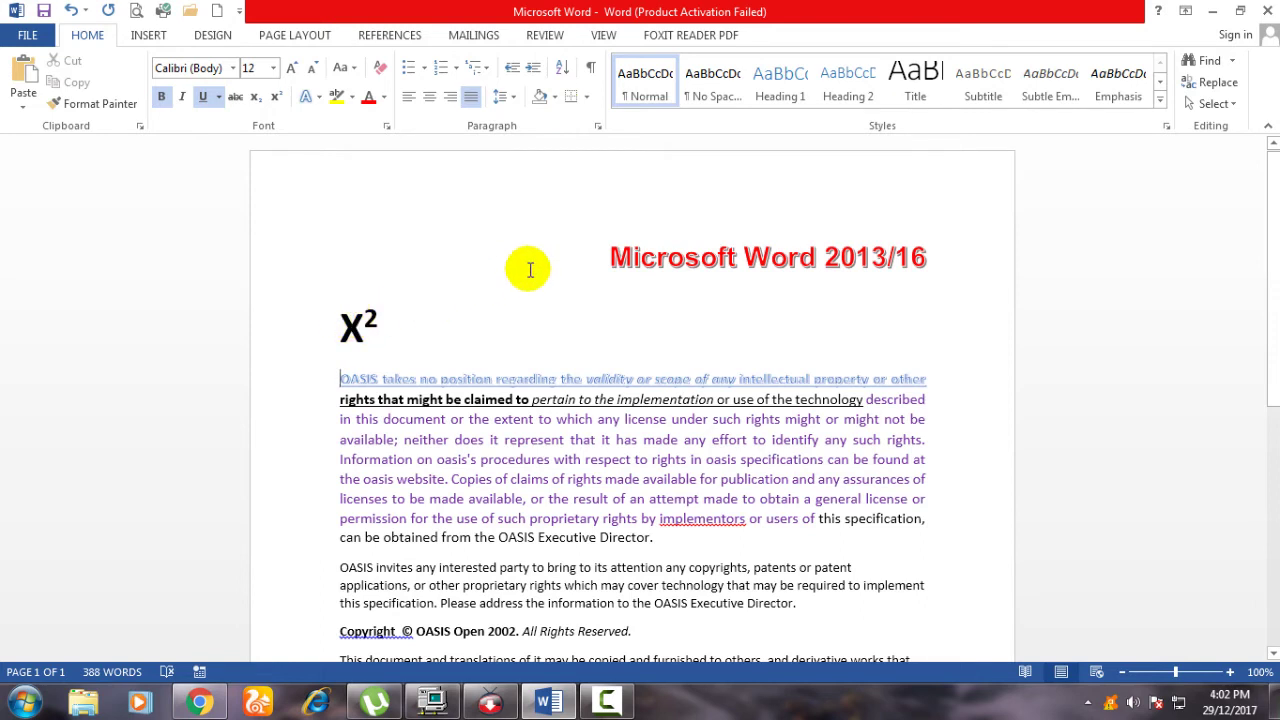
Shade the Microsoft Word 2013/16 heading orange, then select the whole OASIS paragraph through 'Director.'.
{"action": "left_click_drag", "start_coordinate": [608, 257], "coordinate": [917, 265]}
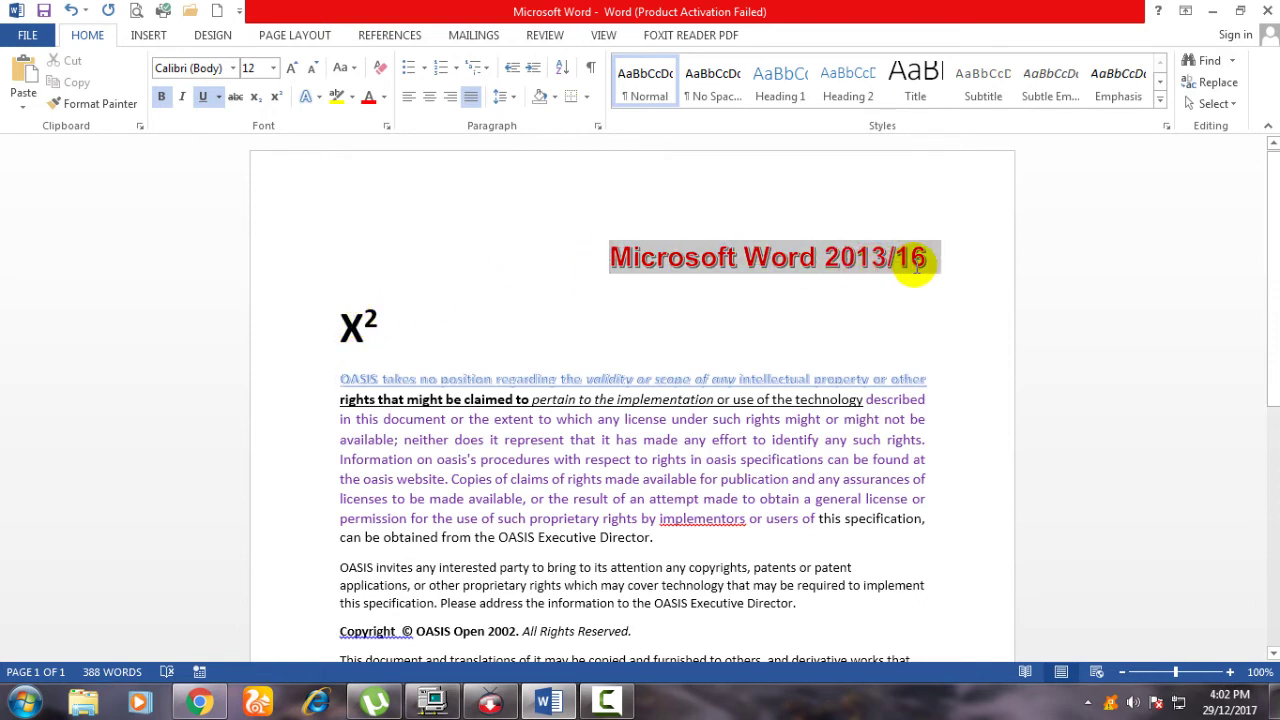
{"action": "left_click", "coordinate": [554, 97]}
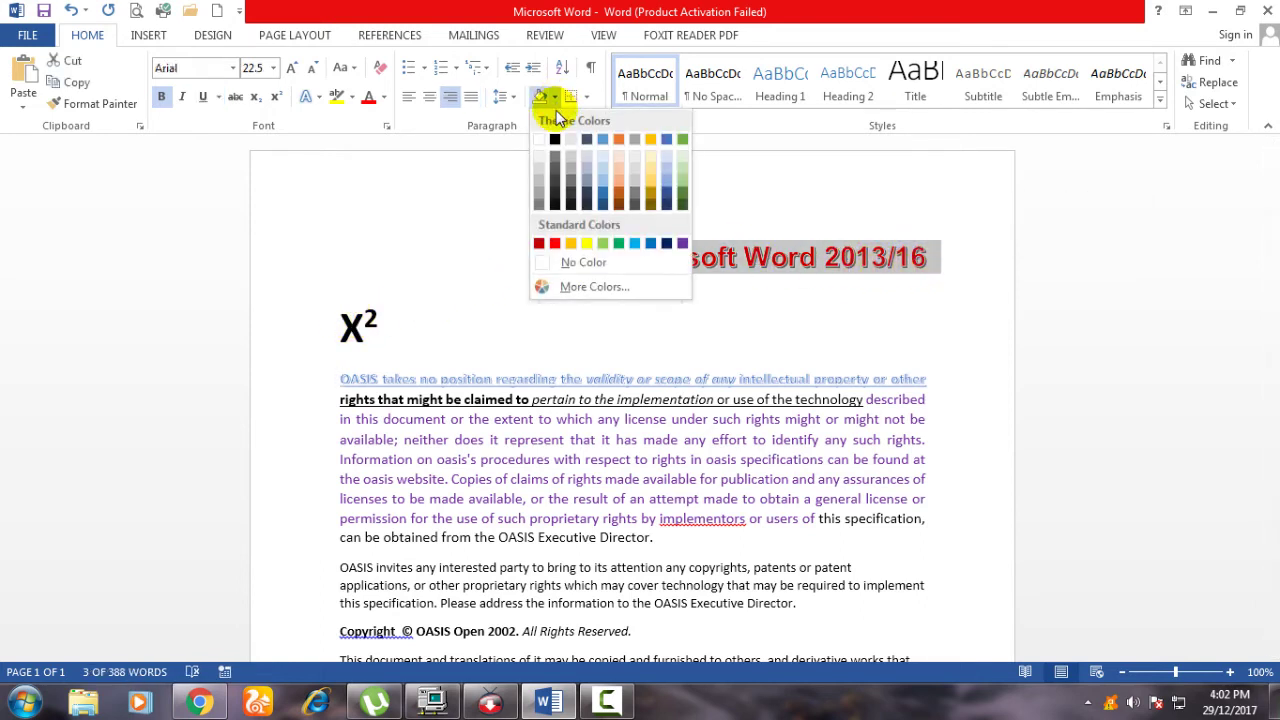
{"action": "left_click", "coordinate": [572, 244]}
{"action": "left_click", "coordinate": [601, 379]}
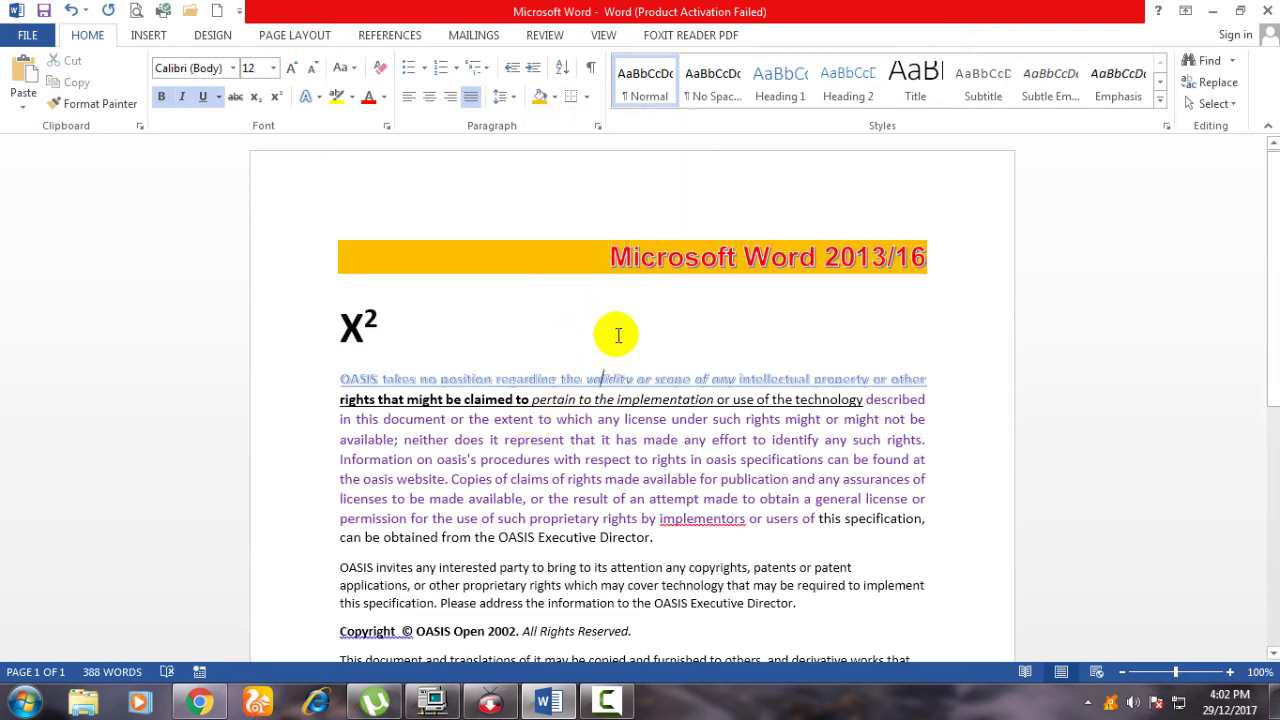
{"action": "left_click_drag", "start_coordinate": [340, 379], "coordinate": [737, 542]}
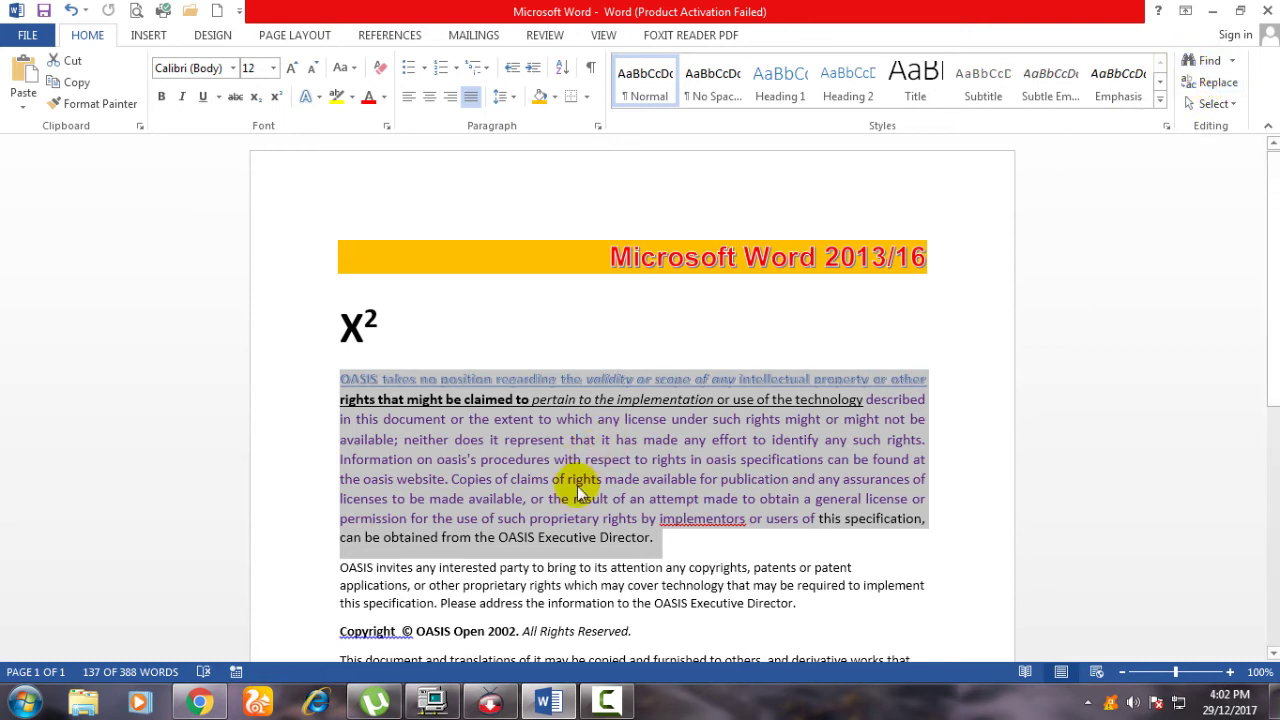
{"action": "key", "text": "ctrl+f"}
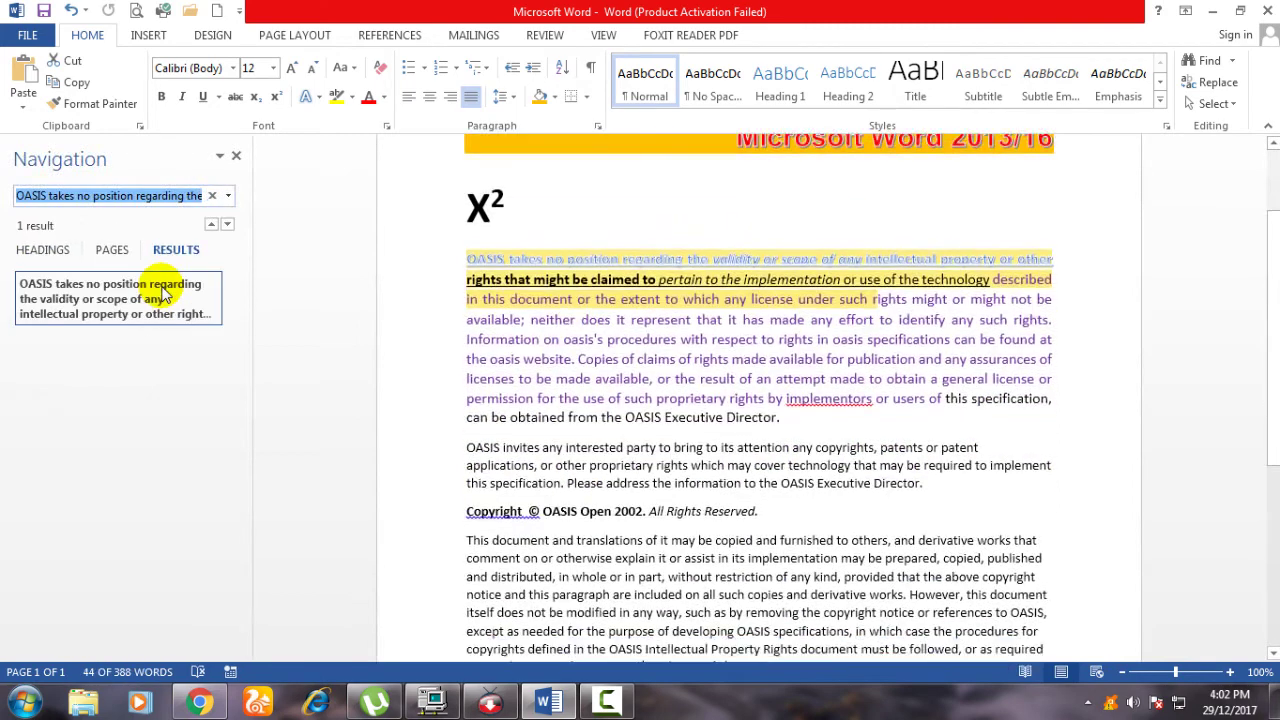
{"action": "left_click", "coordinate": [236, 156]}
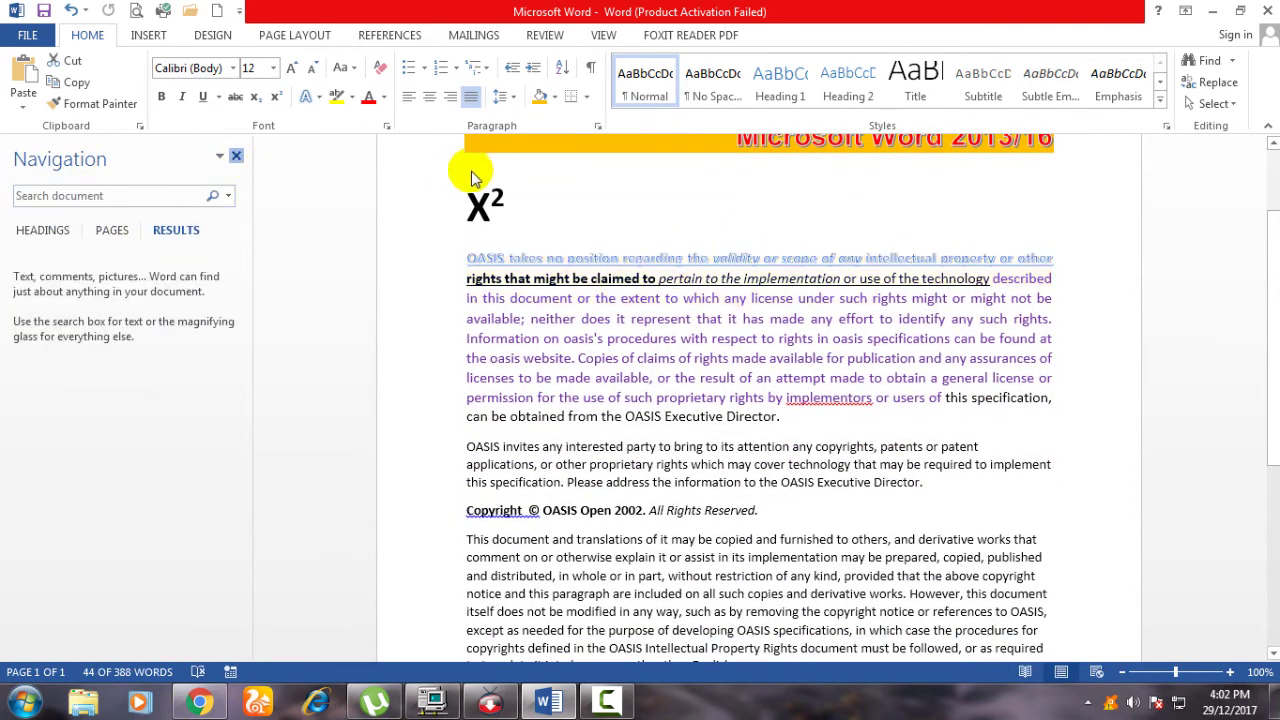
{"action": "left_click", "coordinate": [1186, 62]}
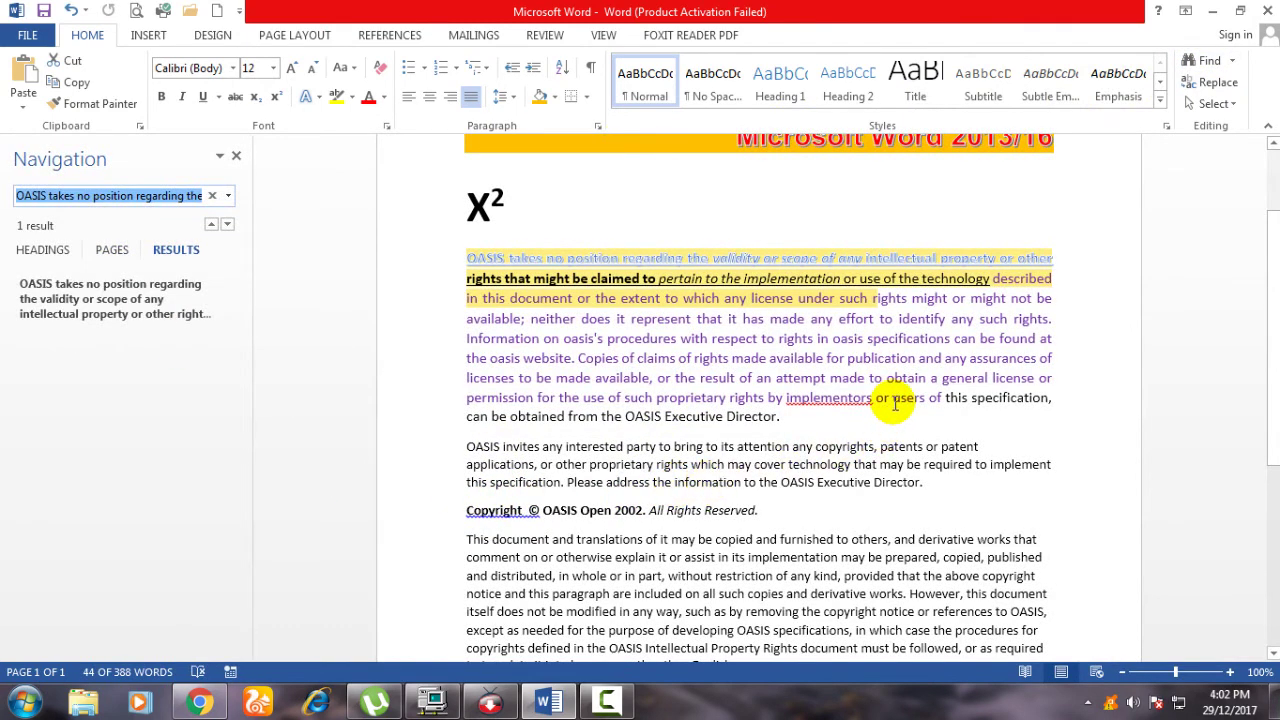
{"action": "left_click", "coordinate": [580, 400]}
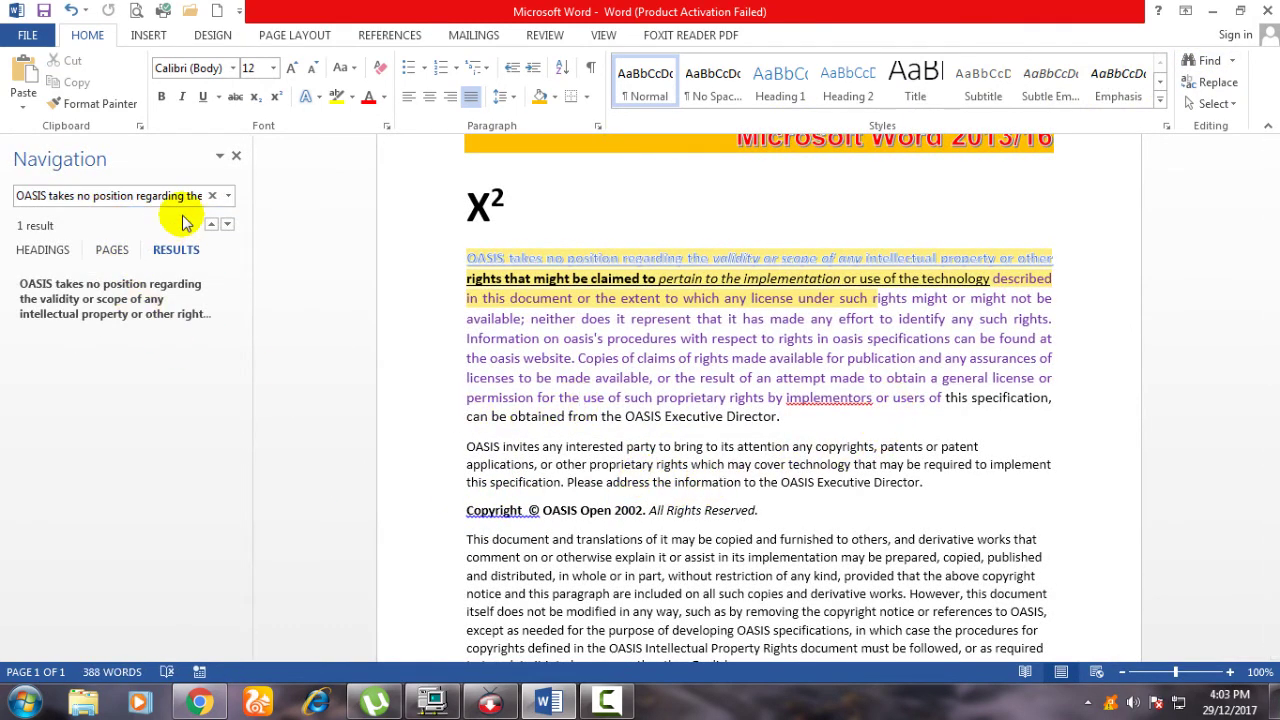
{"action": "key", "text": "BackSpace"}
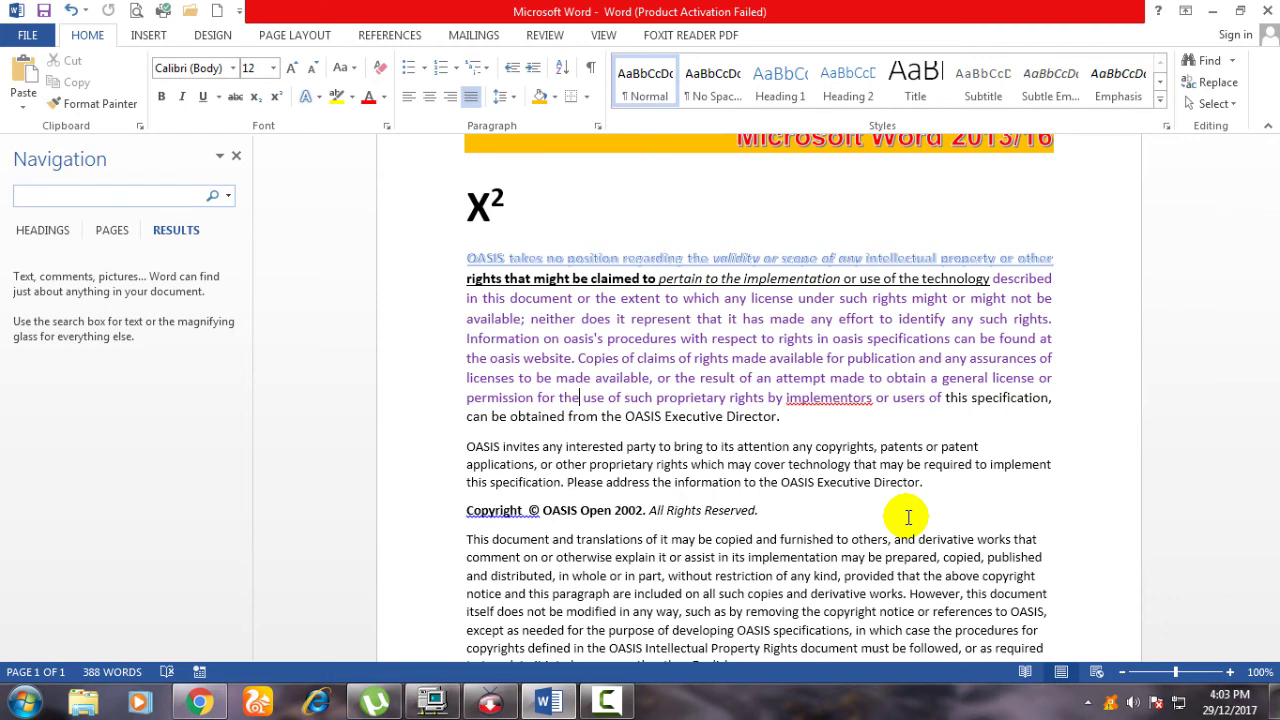
{"action": "type", "text": "director"}
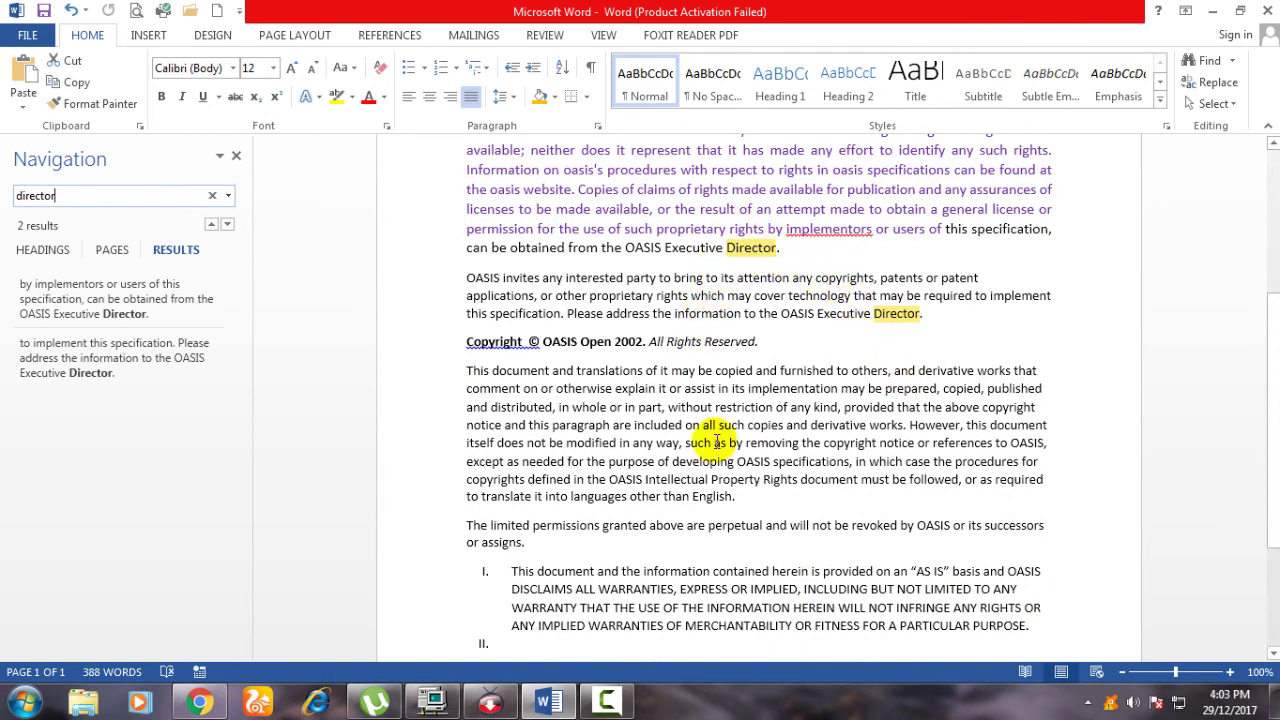
{"action": "left_click", "coordinate": [140, 330]}
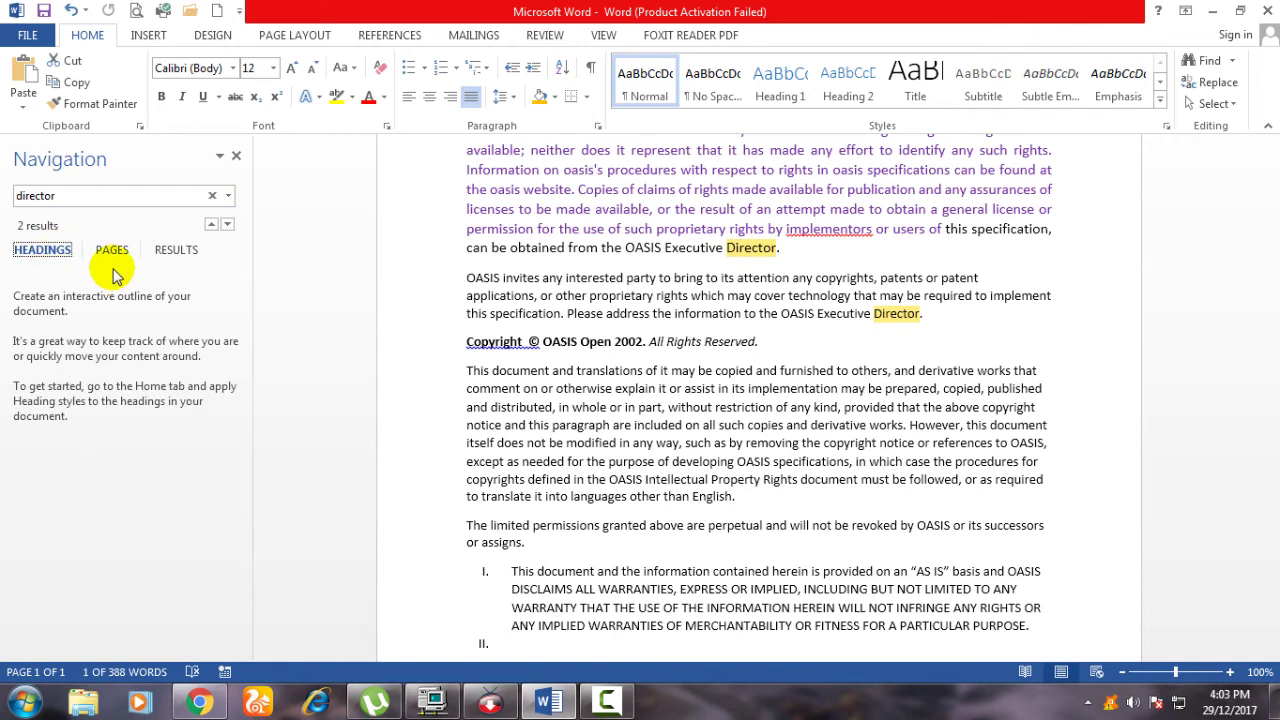
{"action": "left_click", "coordinate": [111, 250]}
{"action": "left_click", "coordinate": [174, 256]}
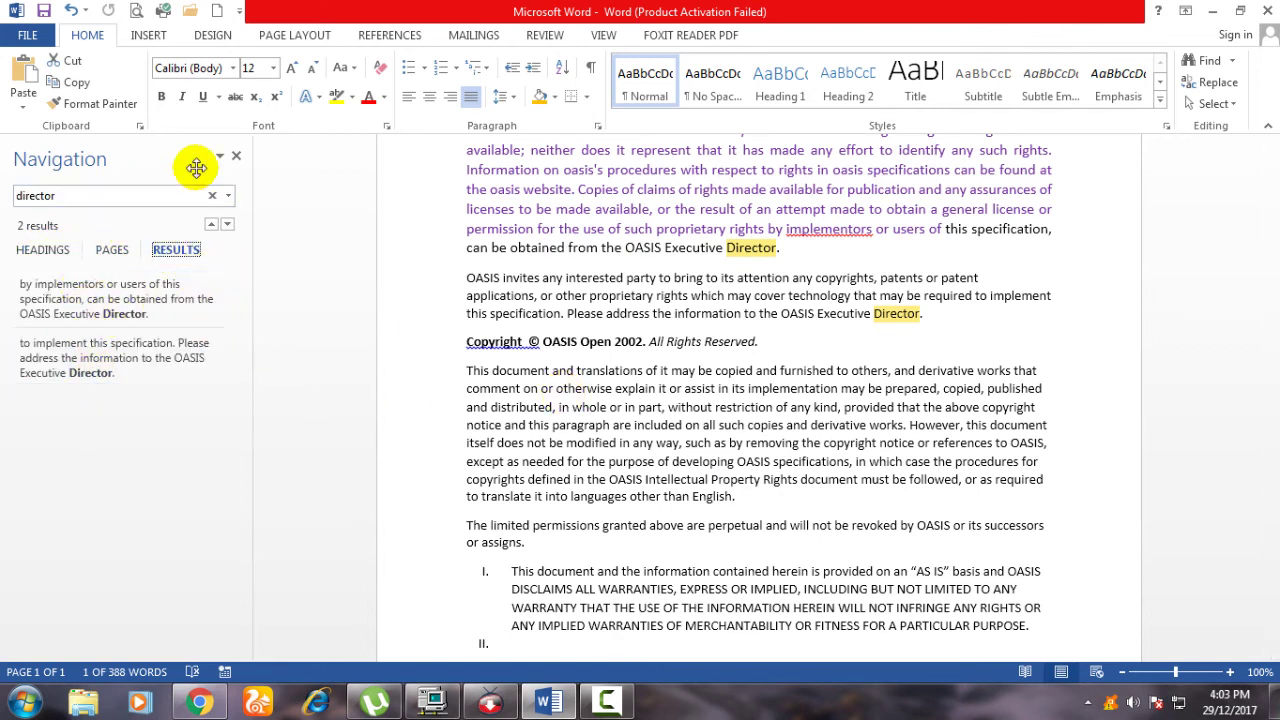
{"action": "left_click", "coordinate": [236, 155]}
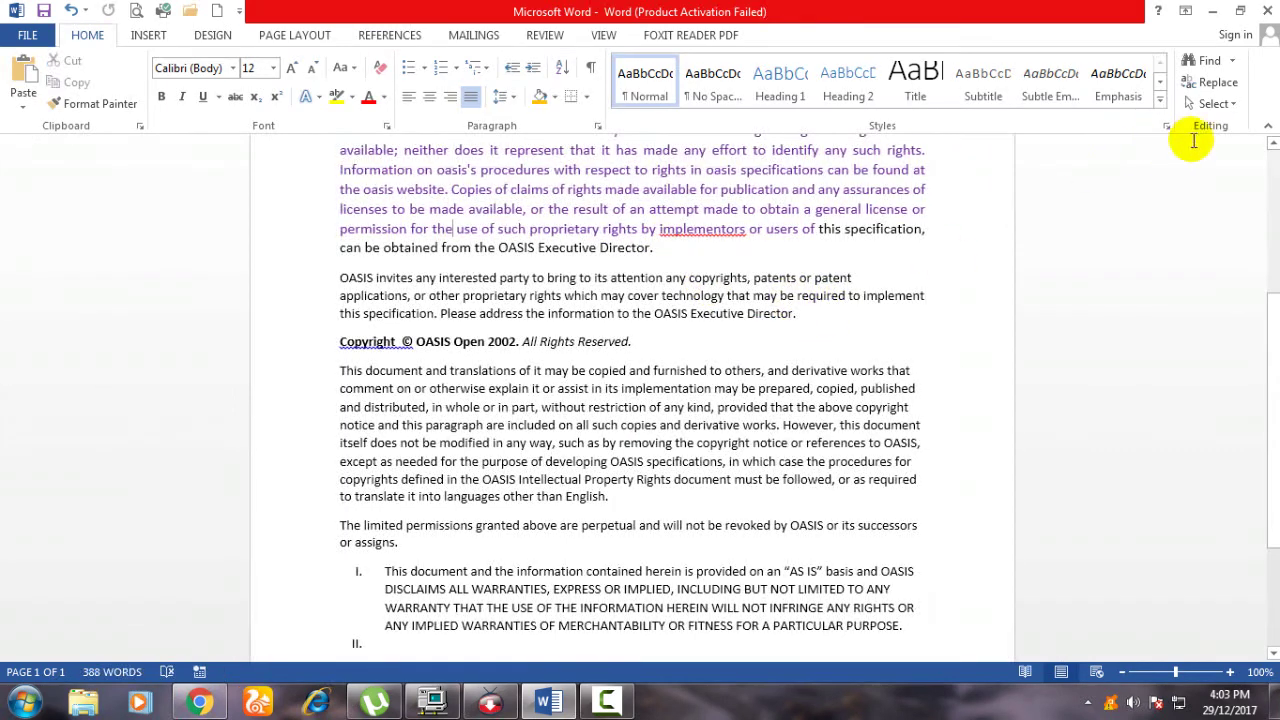
{"action": "left_click", "coordinate": [1212, 82]}
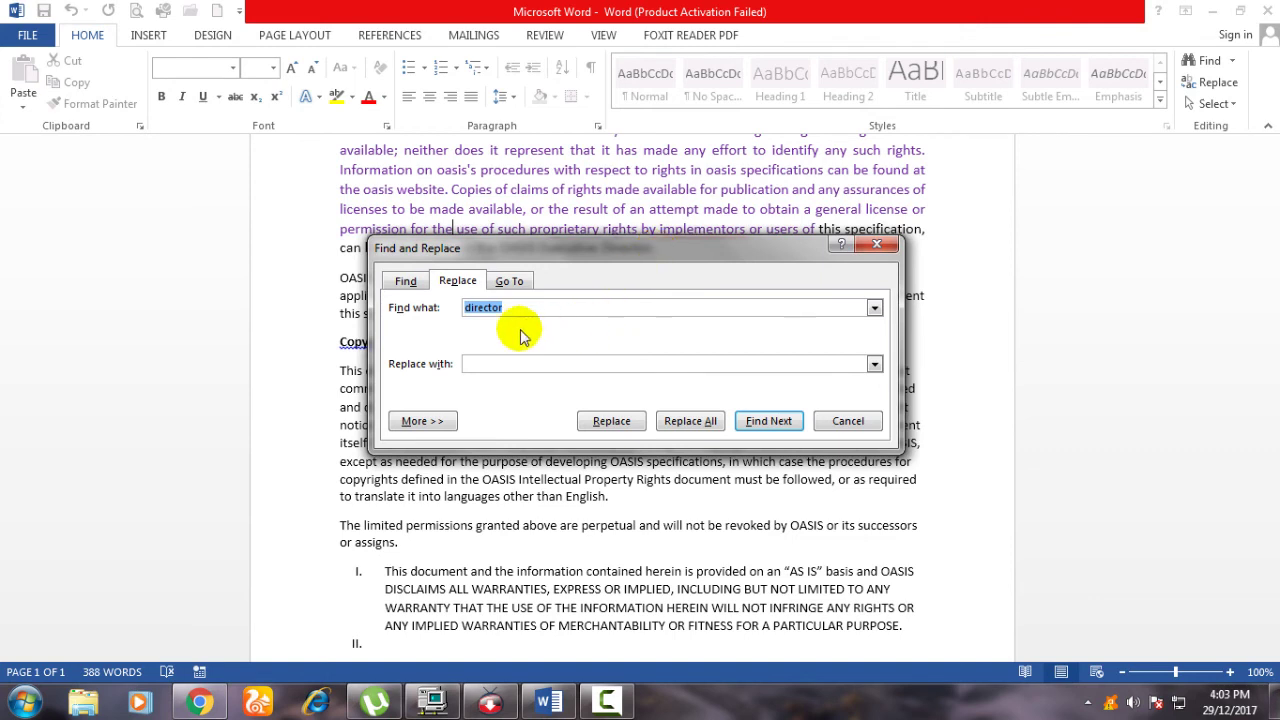
{"action": "left_click", "coordinate": [503, 362]}
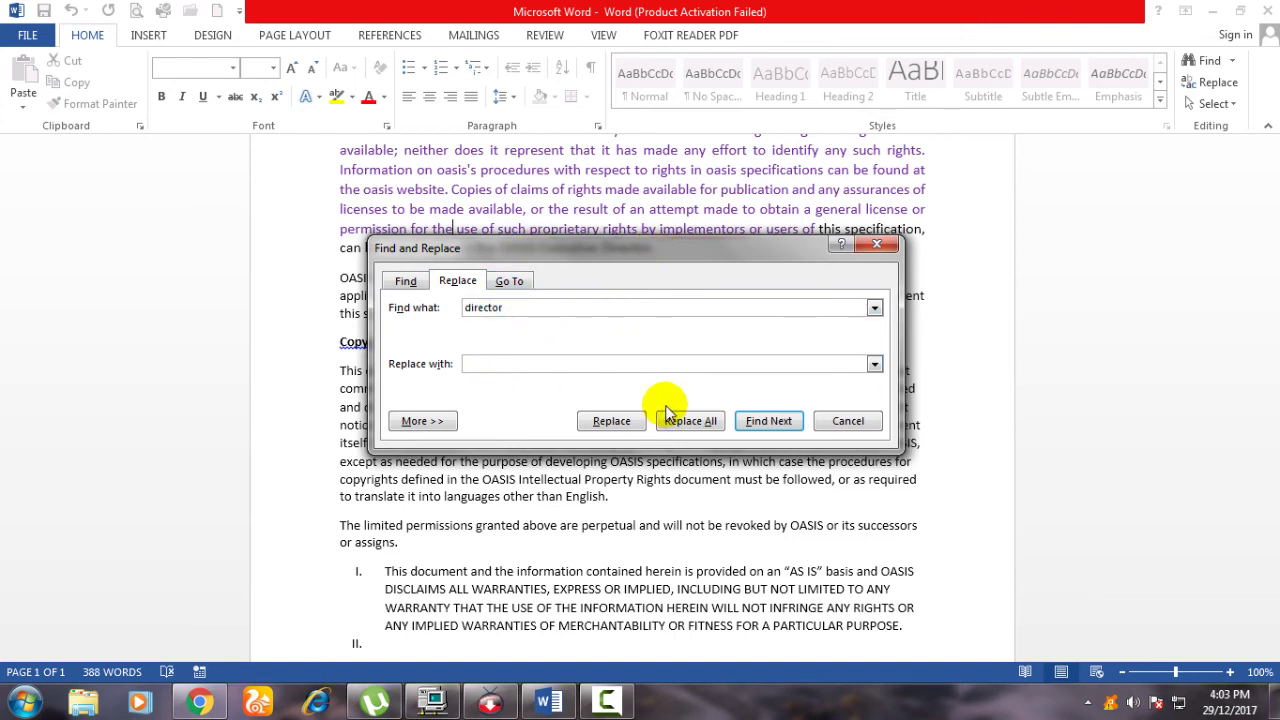
{"action": "mouse_move", "coordinate": [690, 250]}
{"action": "left_mouse_down"}
{"action": "mouse_move", "coordinate": [501, 338]}
{"action": "mouse_move", "coordinate": [650, 358]}
{"action": "left_mouse_up"}
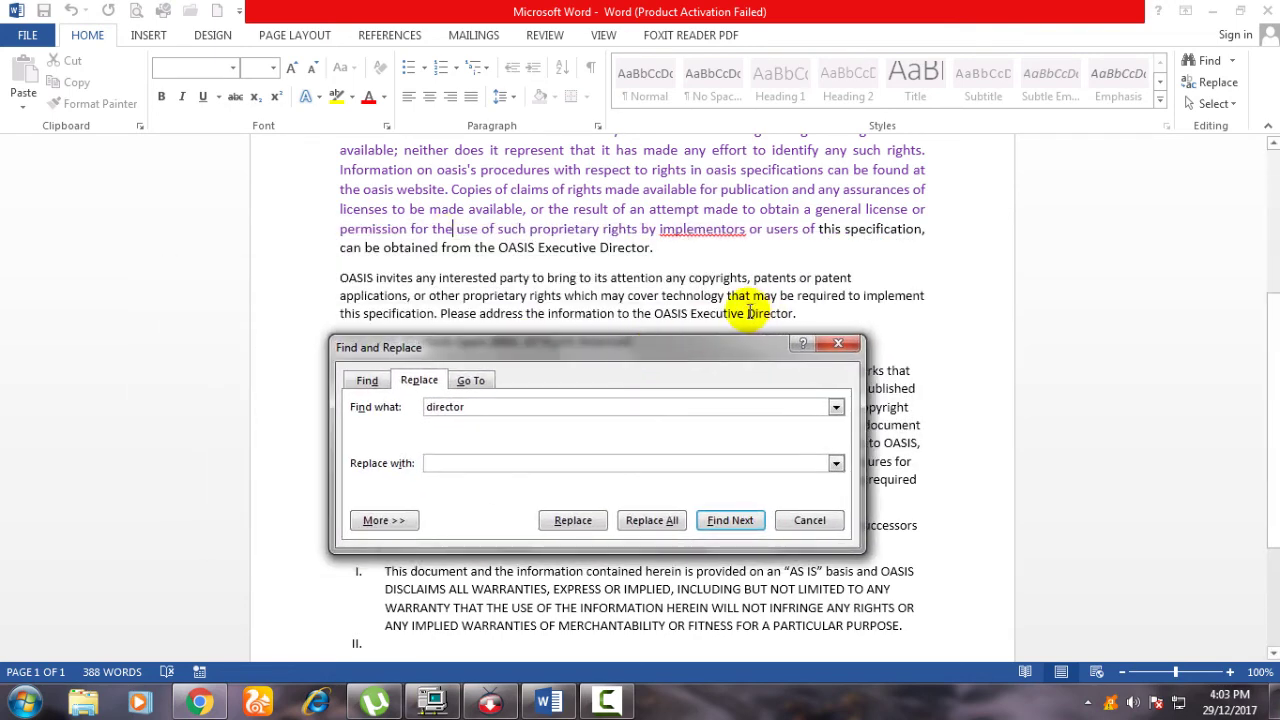
{"action": "left_click", "coordinate": [614, 350]}
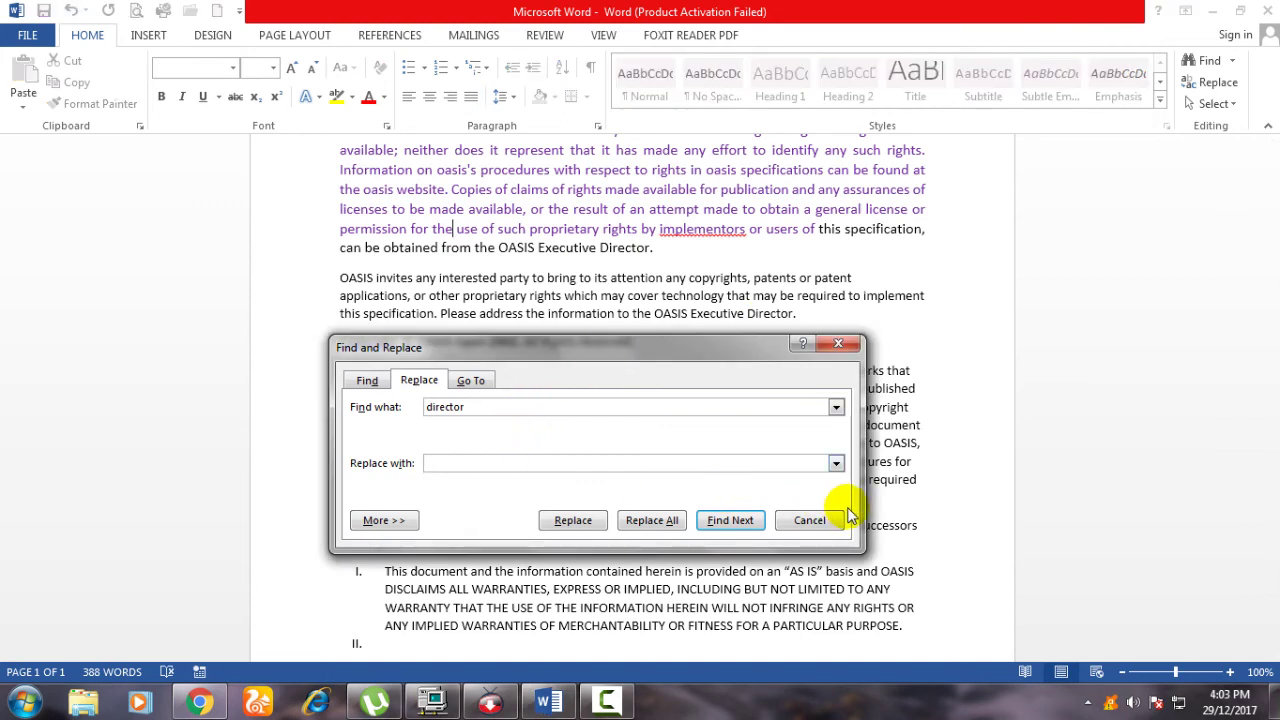
{"action": "type", "text": "Mon"}
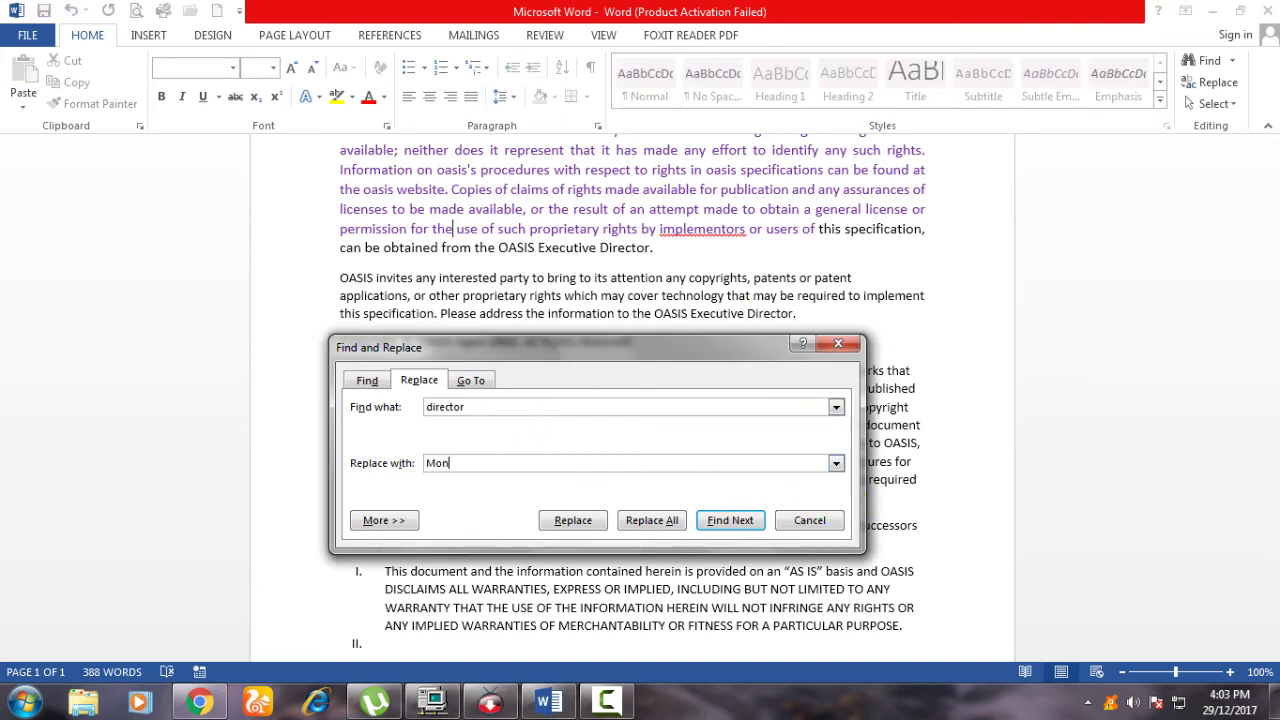
{"action": "type", "text": "itor"}
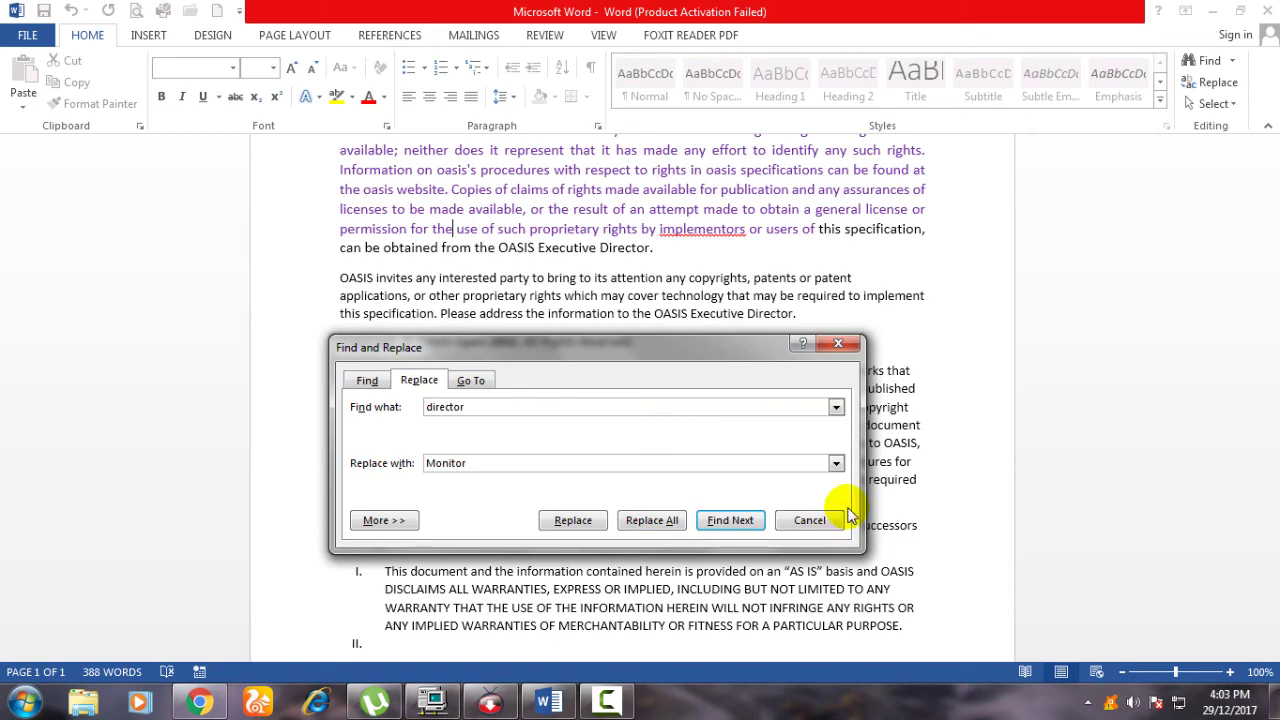
{"action": "left_click", "coordinate": [650, 521]}
{"action": "left_click", "coordinate": [650, 404]}
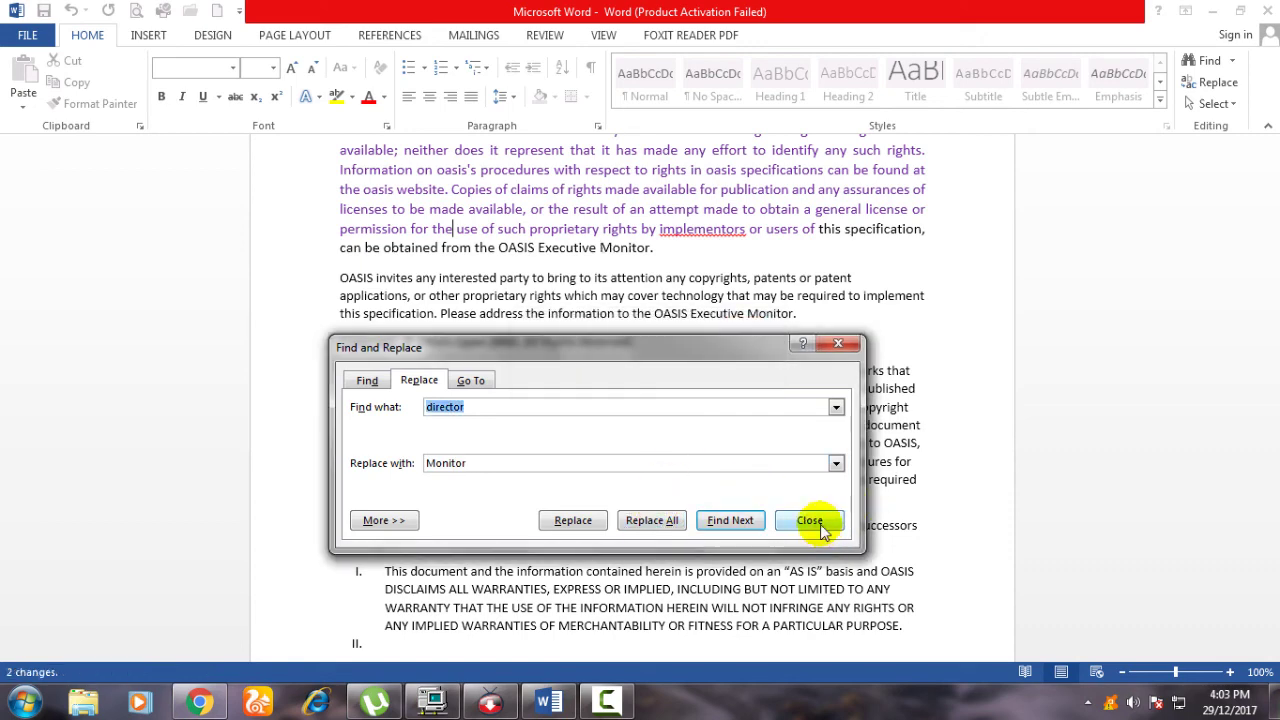
{"action": "left_click", "coordinate": [809, 520]}
{"action": "double_click", "coordinate": [752, 315]}
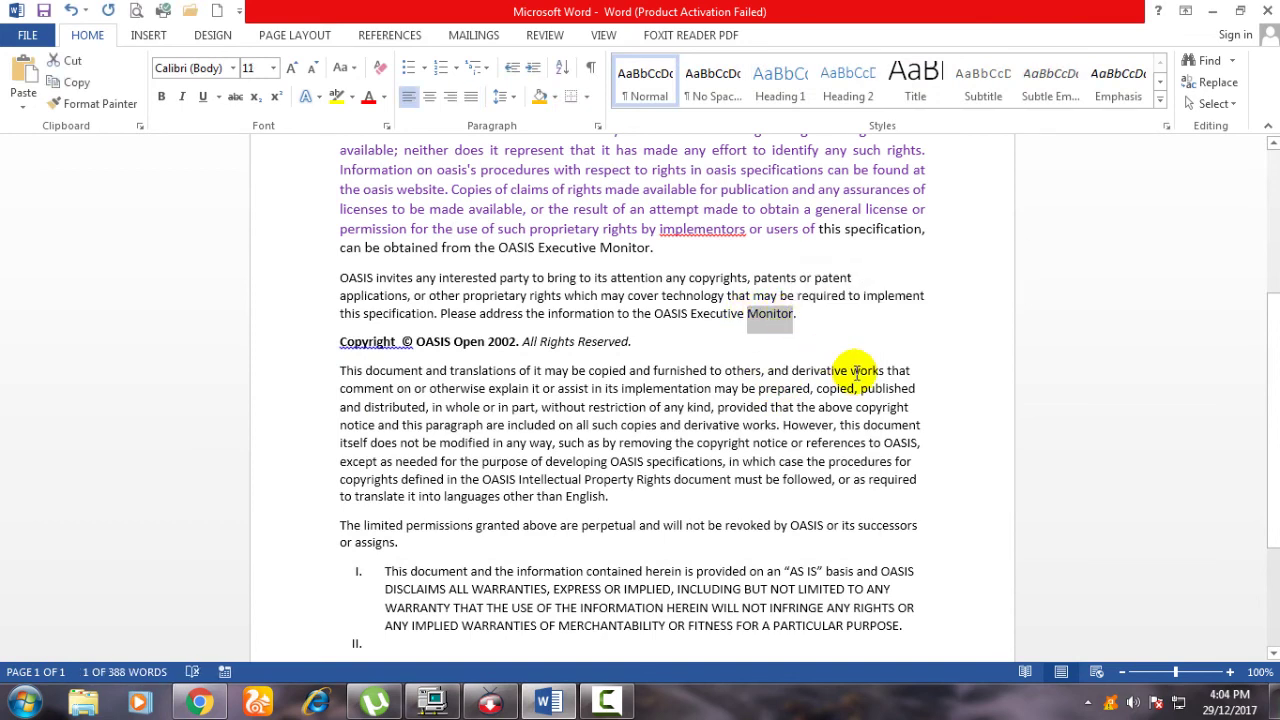
{"action": "key", "text": "ctrl+z"}
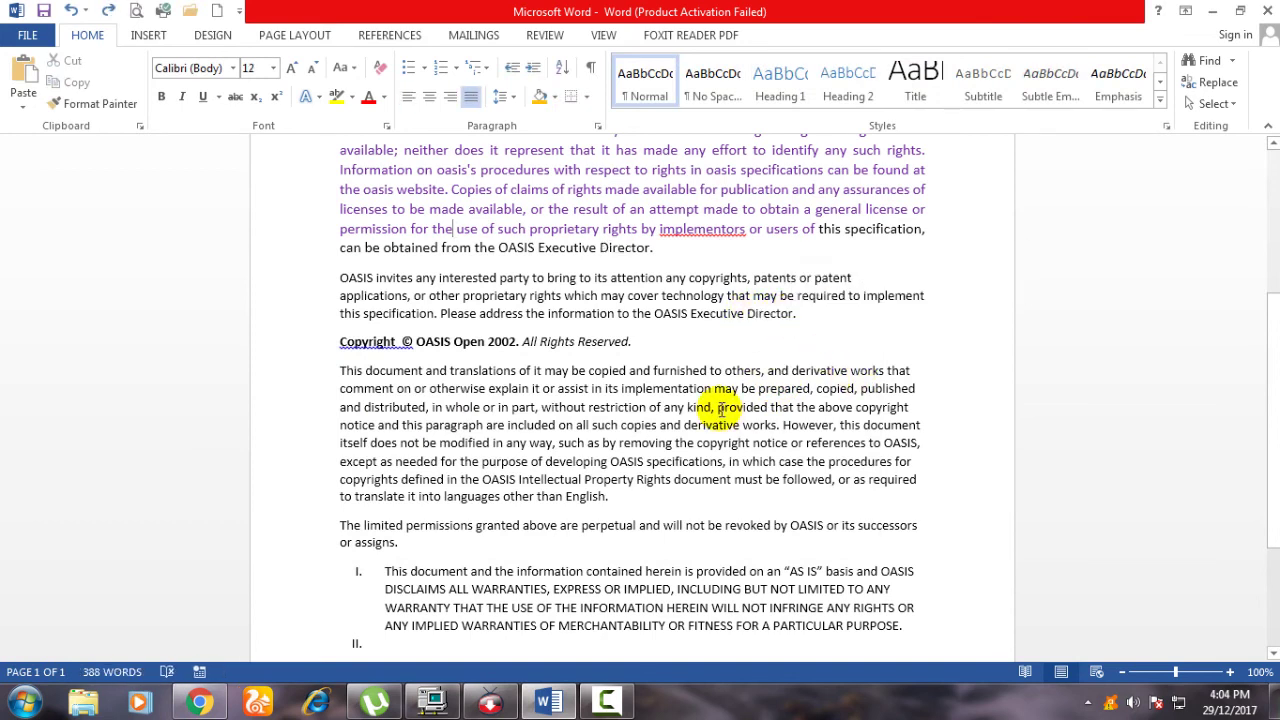
{"action": "scroll", "coordinate": [720, 409], "scroll_direction": "up", "scroll_amount": 4}
{"action": "scroll", "coordinate": [640, 380], "scroll_direction": "up", "scroll_amount": 1}
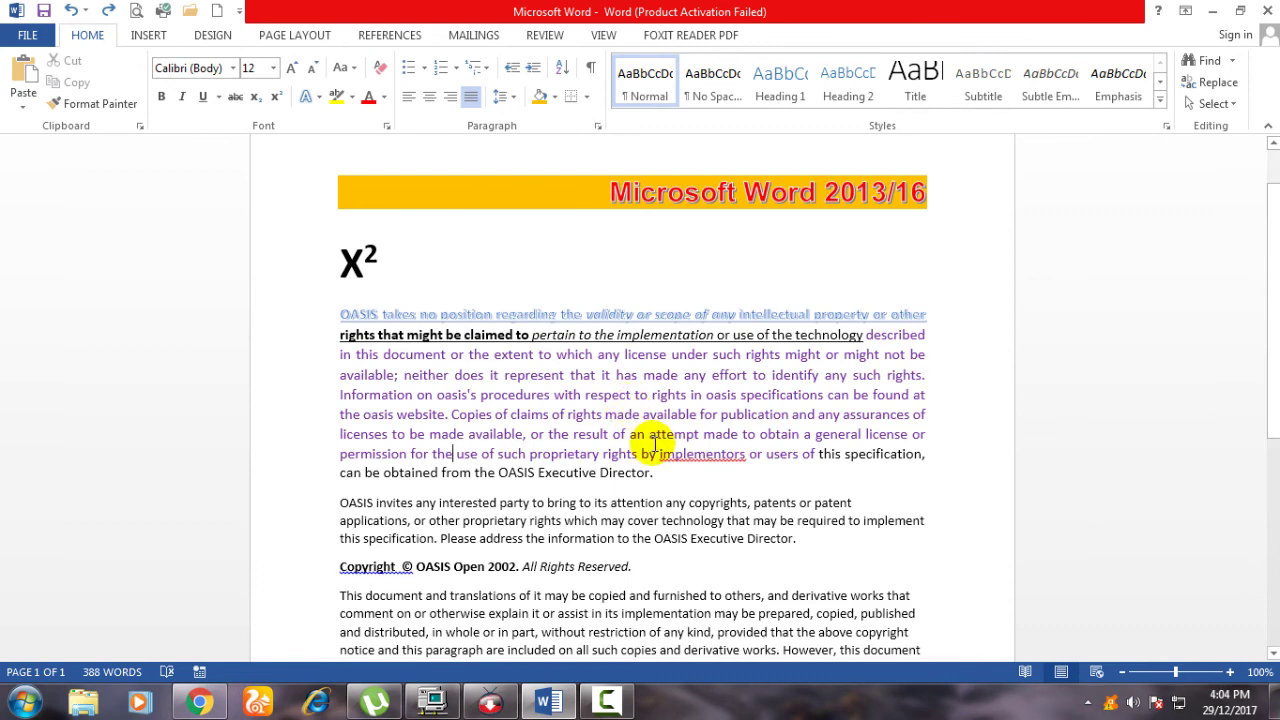
{"action": "scroll", "coordinate": [651, 443], "scroll_direction": "down", "scroll_amount": 8}
{"action": "left_click", "coordinate": [471, 443]}
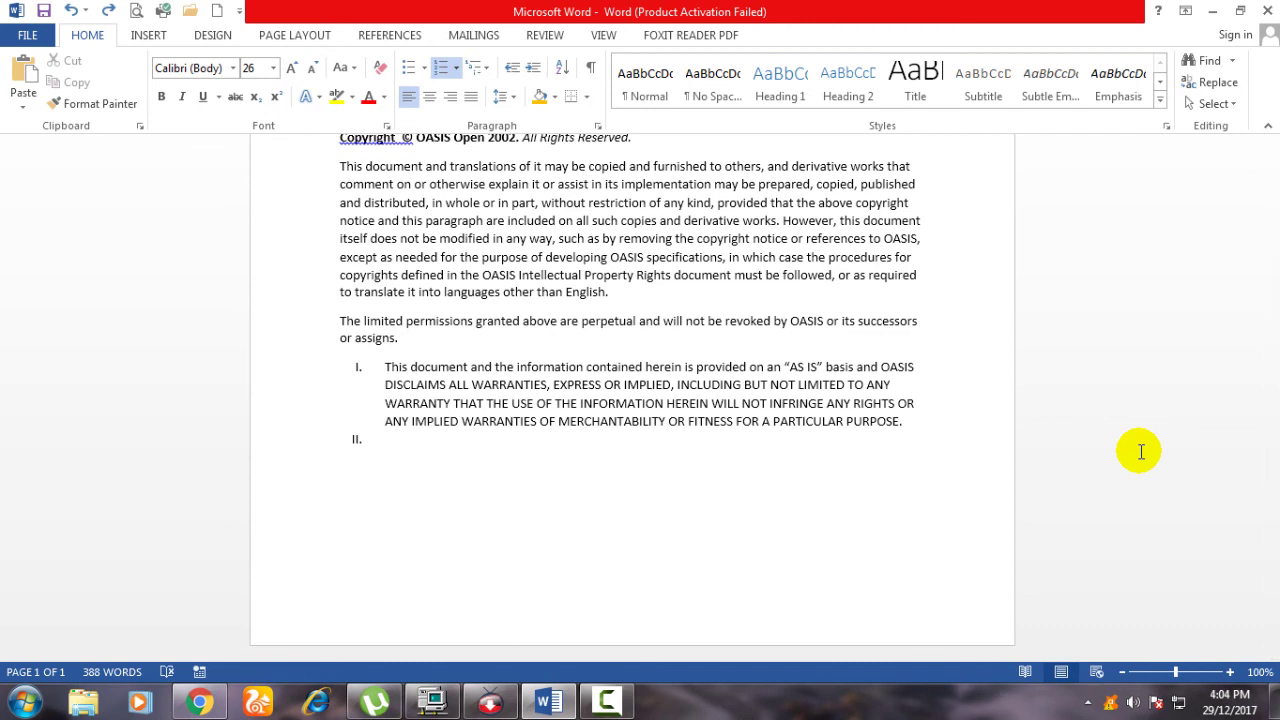
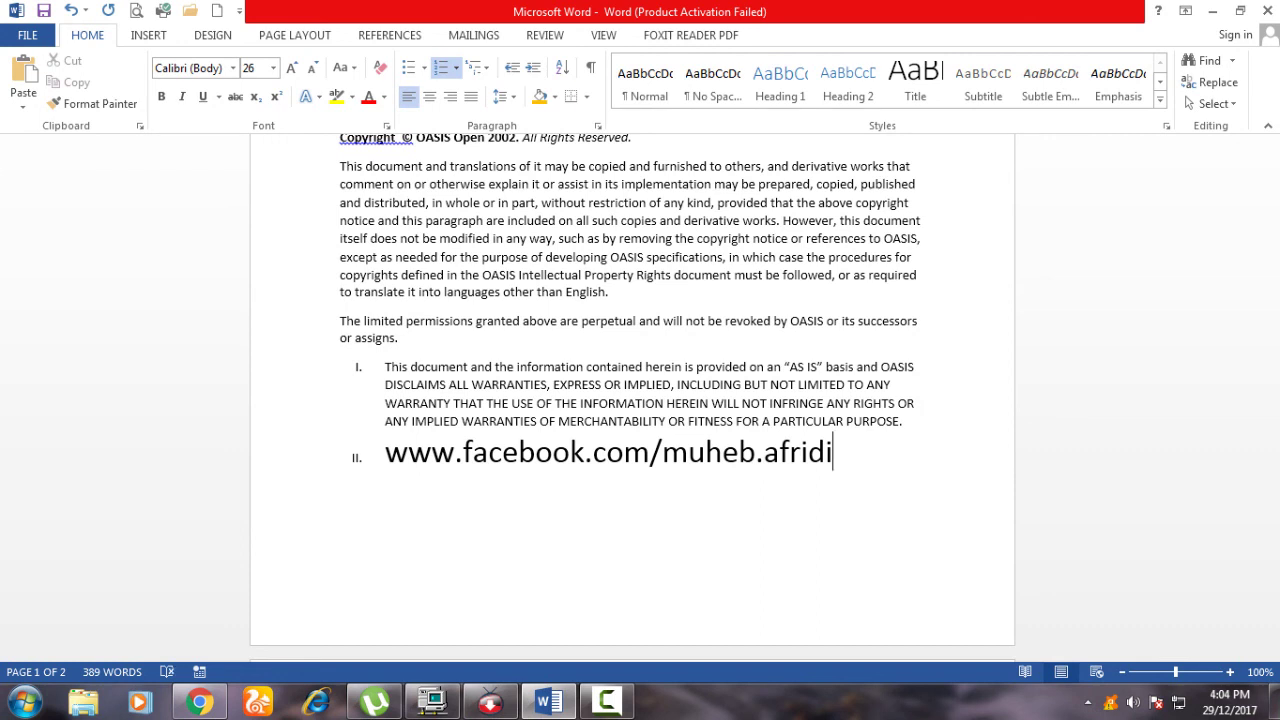